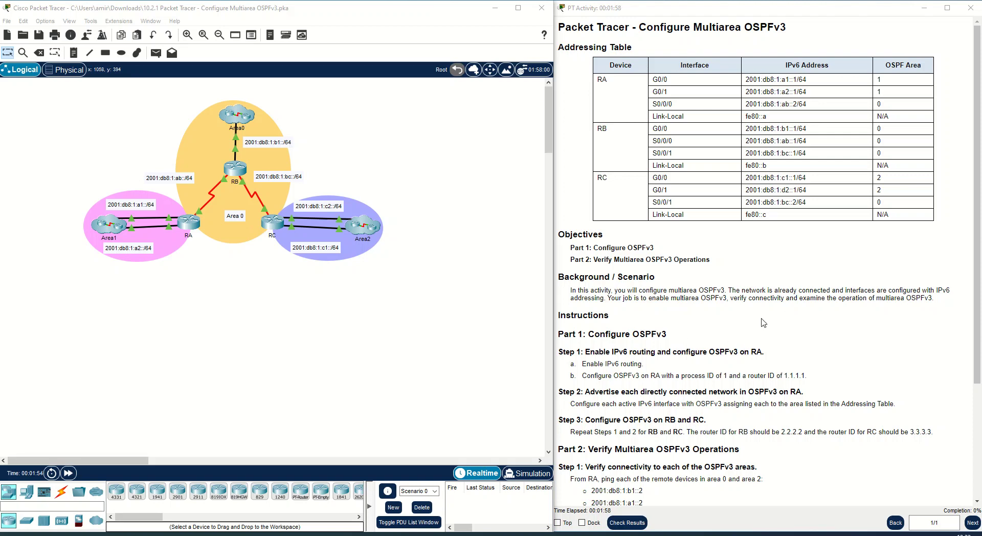
- Open router RA's command-line interface and start a console session
scroll(662, 369, "down", 2)
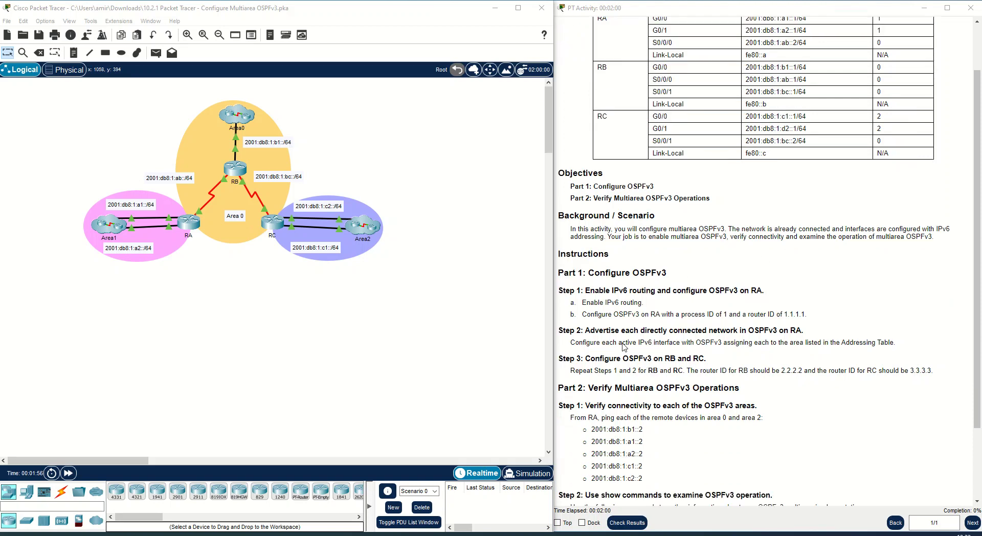
scroll(598, 268, "down", 2)
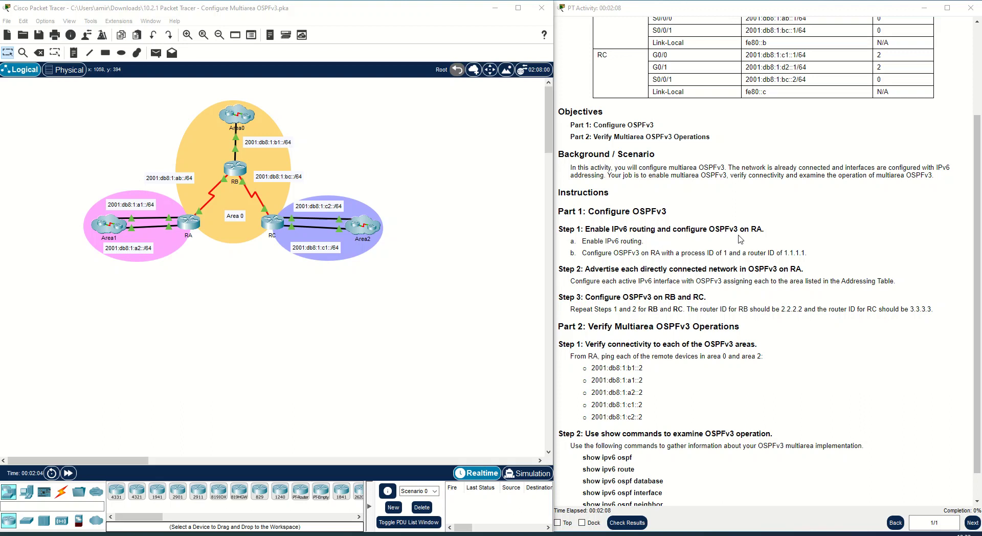
left_click(185, 225)
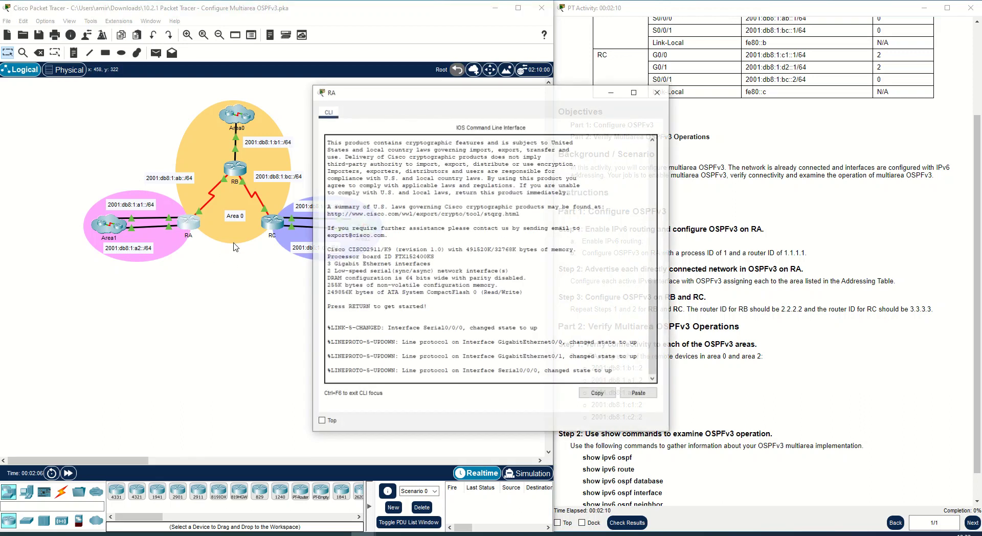
left_click_drag(454, 87, 536, 167)
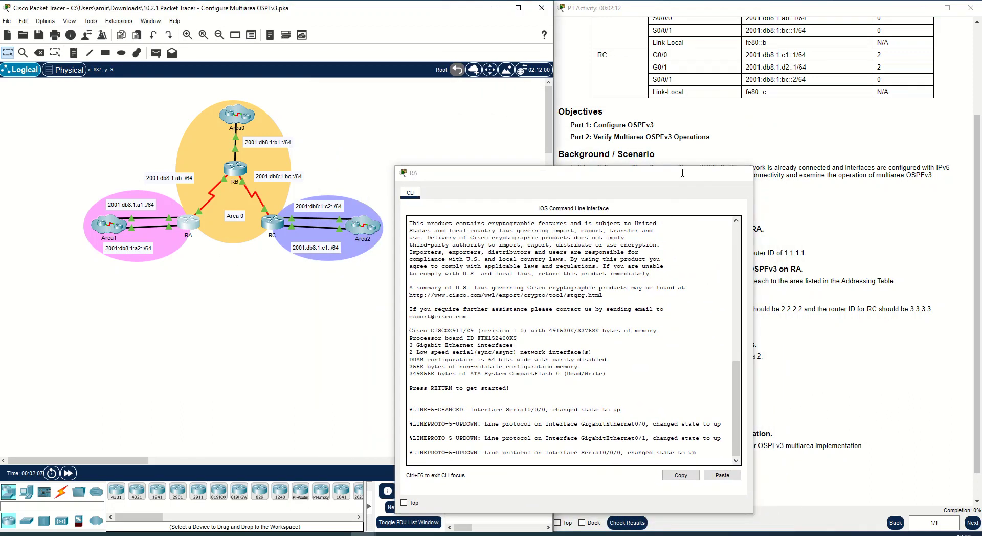
left_click(193, 231)
mouse_move(195, 228)
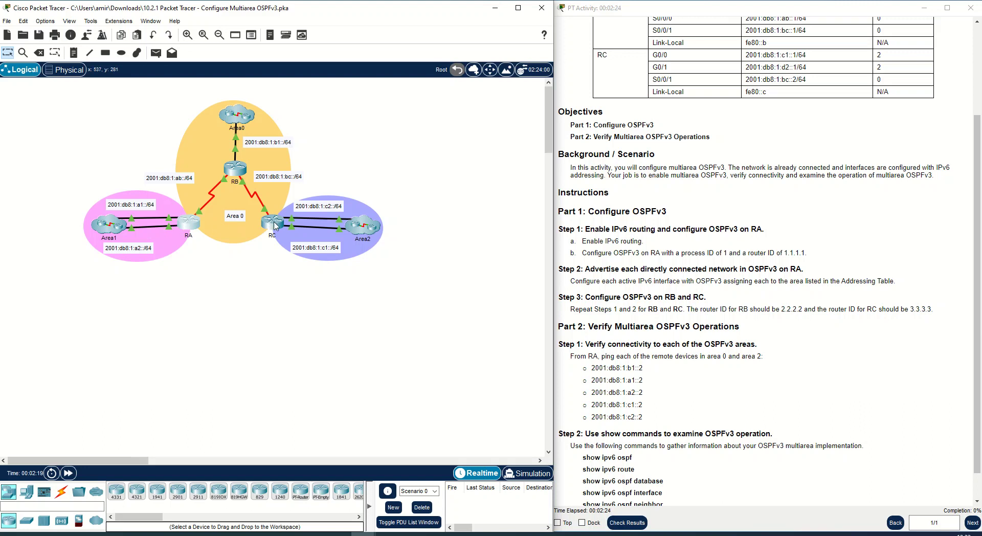
mouse_move(275, 231)
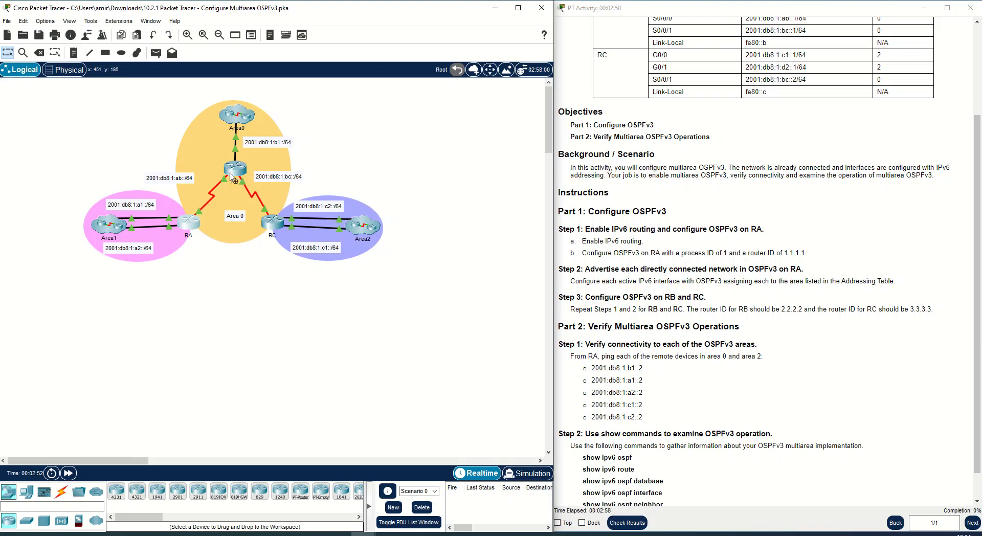
left_click(189, 228)
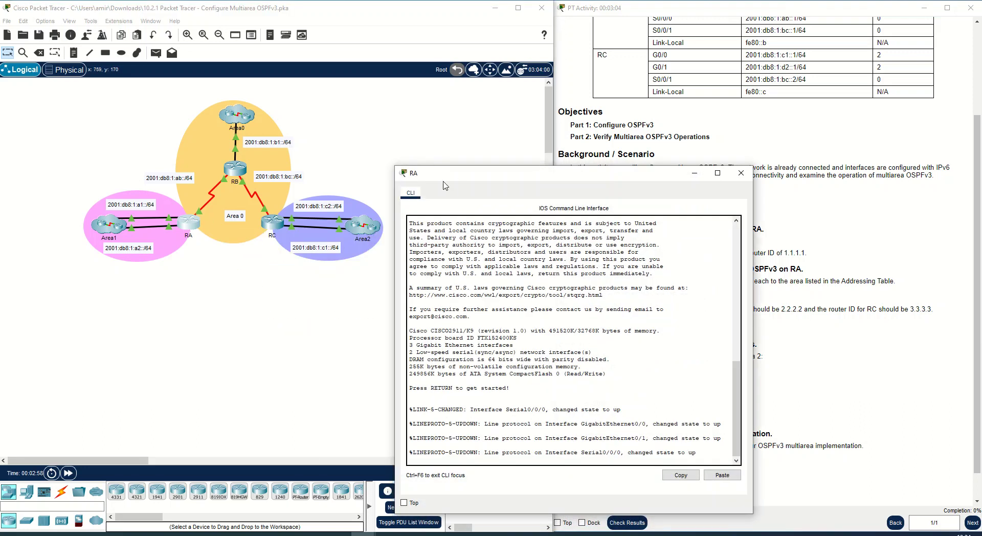
key("Return")
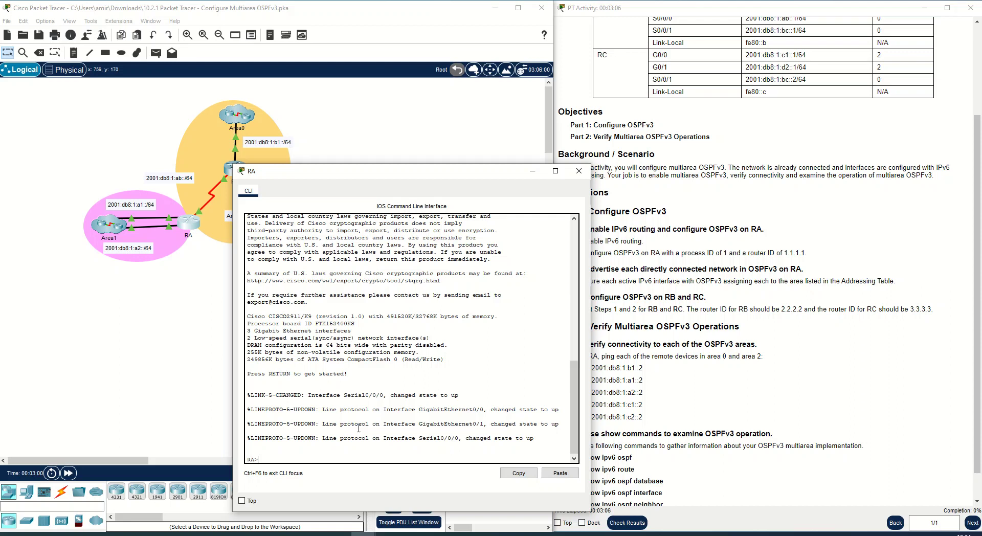
- Enter privileged EXEC mode and then global configuration mode on RA
type("conf")
key("BackSpace")
key("BackSpace")
key("BackSpace")
key("BackSpace")
type("en")
key("Return")
type("conf t")
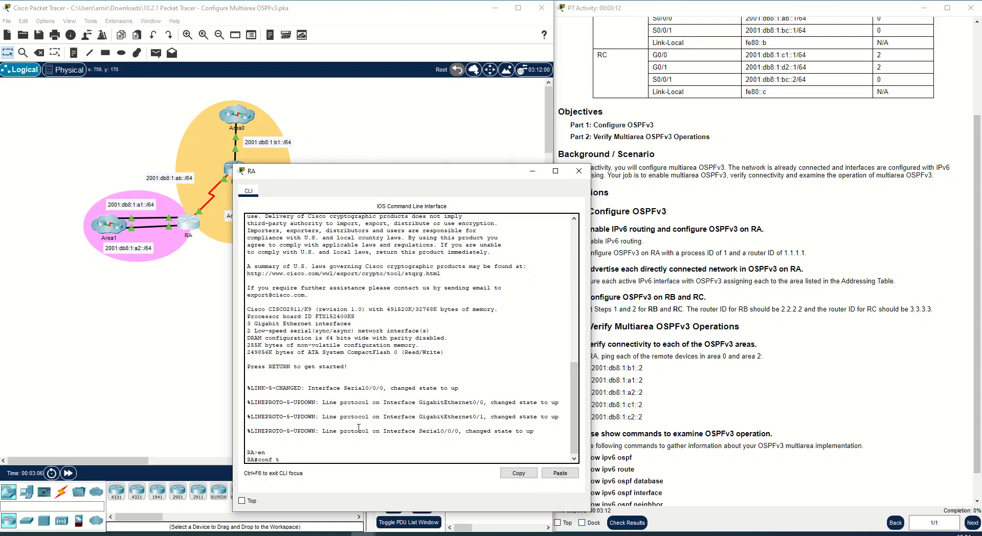
key("Return")
- Enable IPv6 unicast routing on RA with the ipv6 unicast-routing command
type("i")
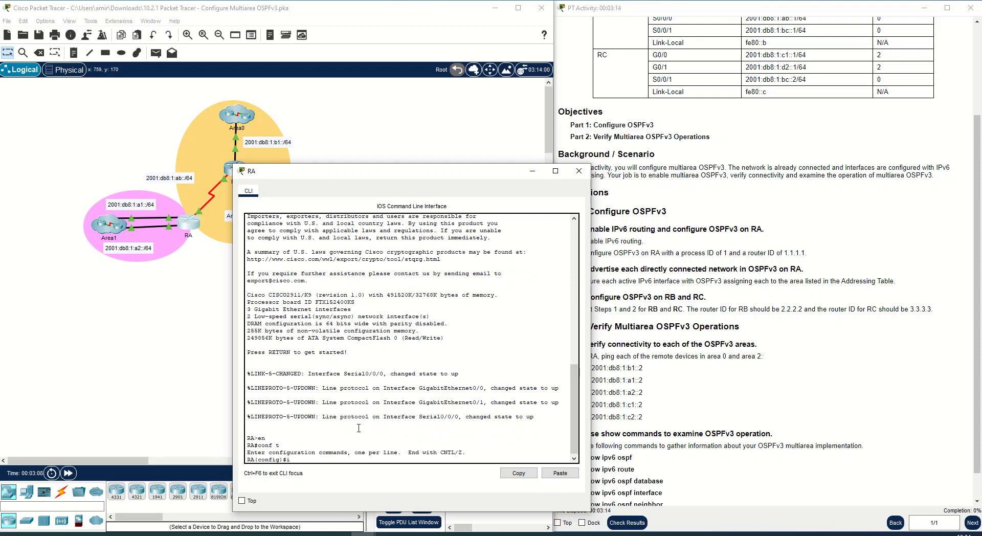
type("pv6 router ospf")
left_click_drag(348, 460, 271, 457)
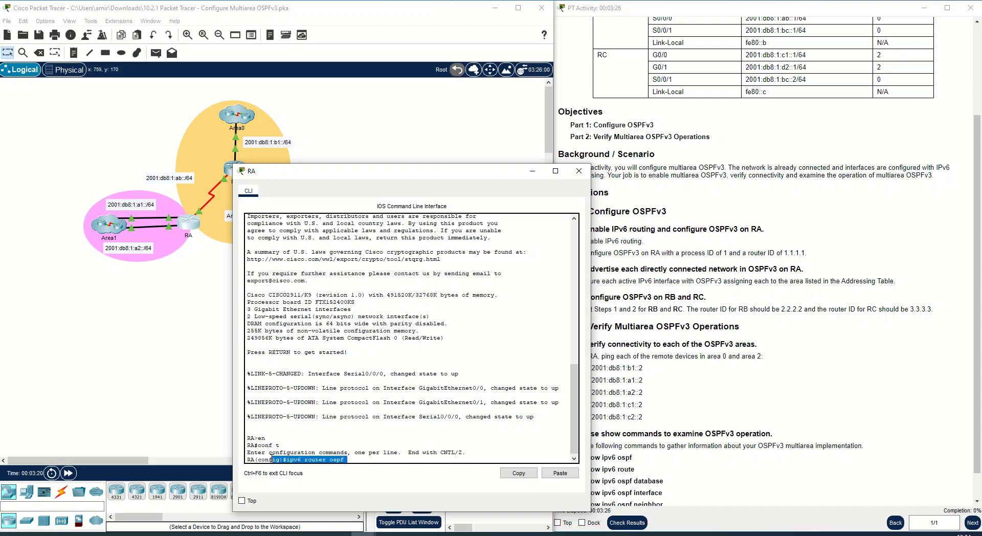
left_click(359, 456)
key("BackSpace")
key("BackSpace")
key("BackSpace")
key("BackSpace")
key("BackSpace")
key("BackSpace")
key("BackSpace")
key("BackSpace")
key("BackSpace")
key("BackSpace")
key("BackSpace")
key("BackSpace")
key("BackSpace")
key("BackSpace")
key("BackSpace")
key("BackSpace")
type("ip")
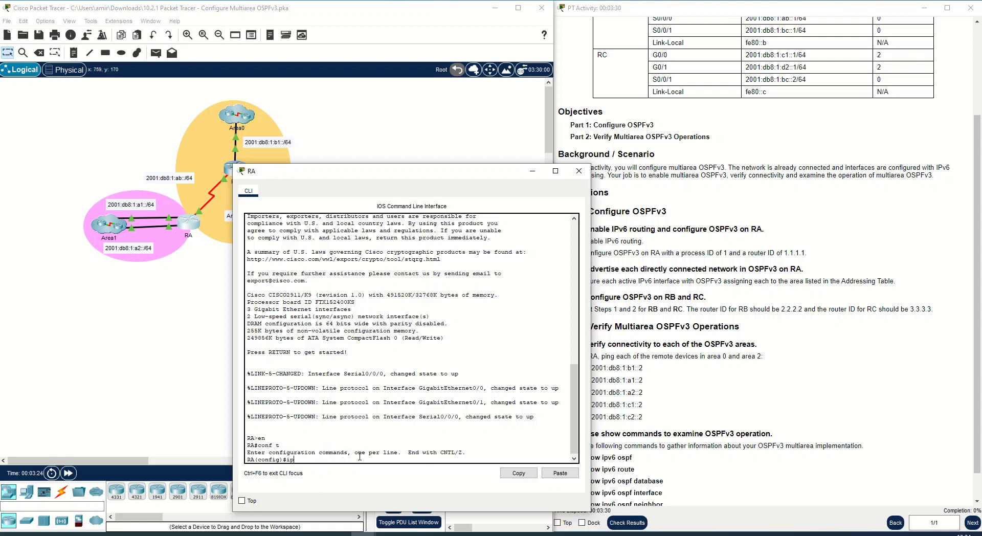
type("v6 uni")
key("Tab")
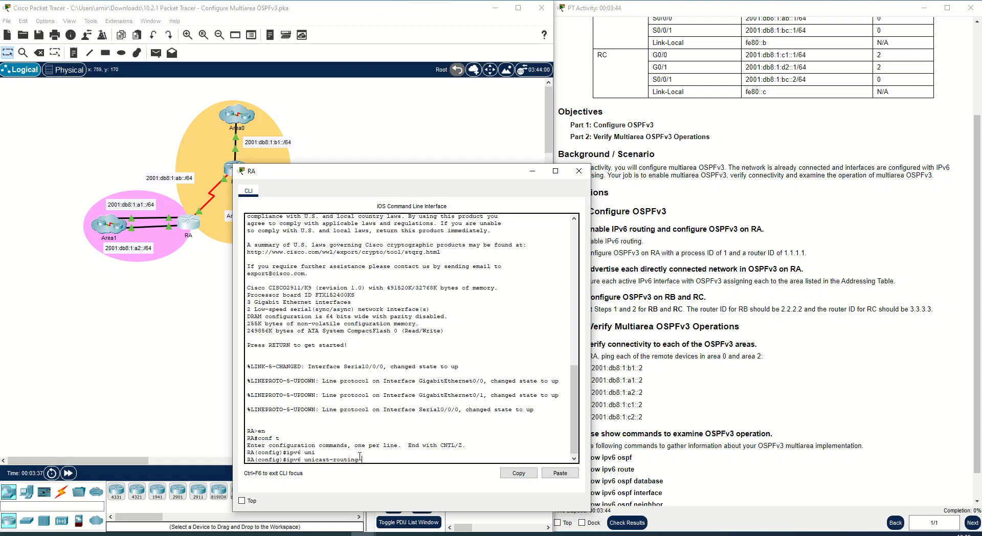
key("Return")
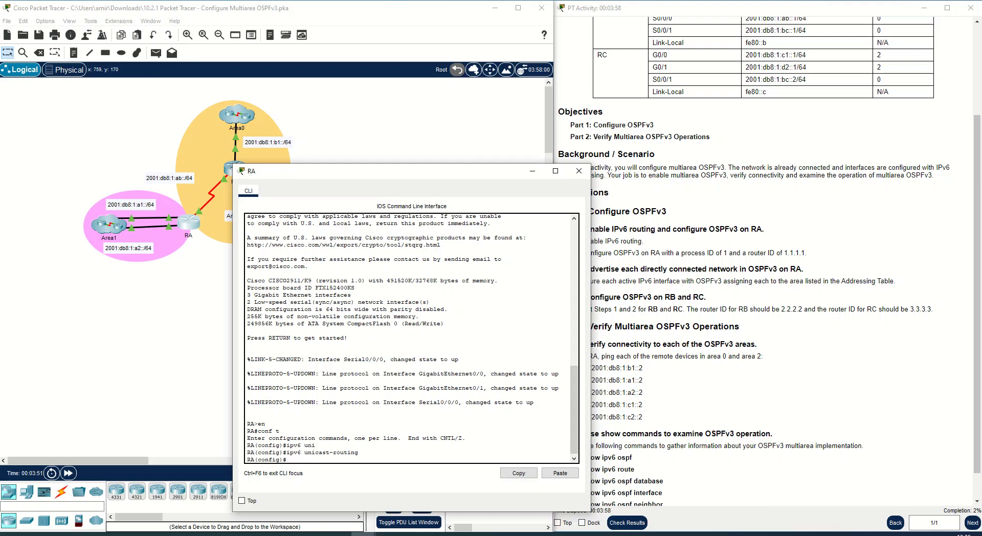
- Start OSPFv3 process 1 with ipv6 router ospf 1 and set its router ID to 1.1.1.1
left_click_drag(407, 173, 345, 149)
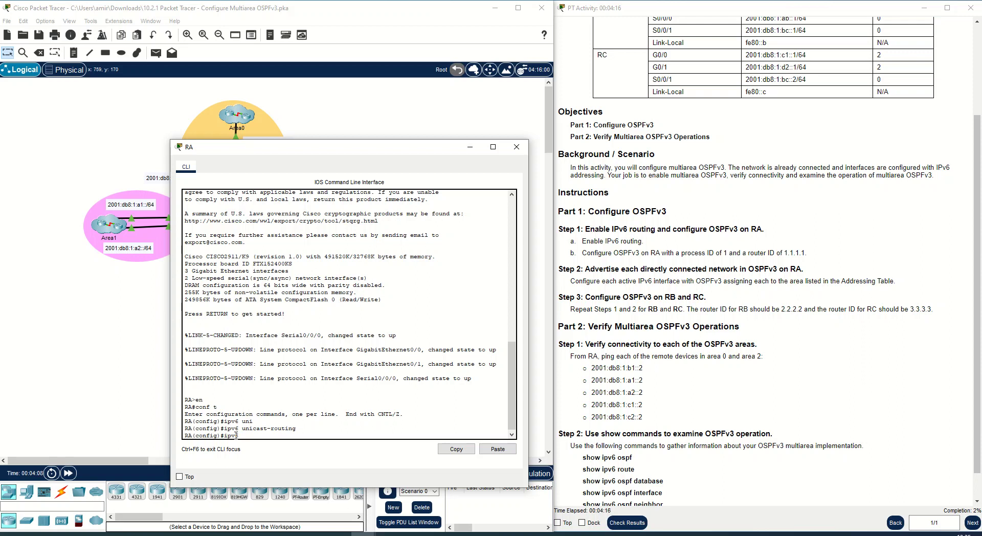
type("er ospf")
key("Return")
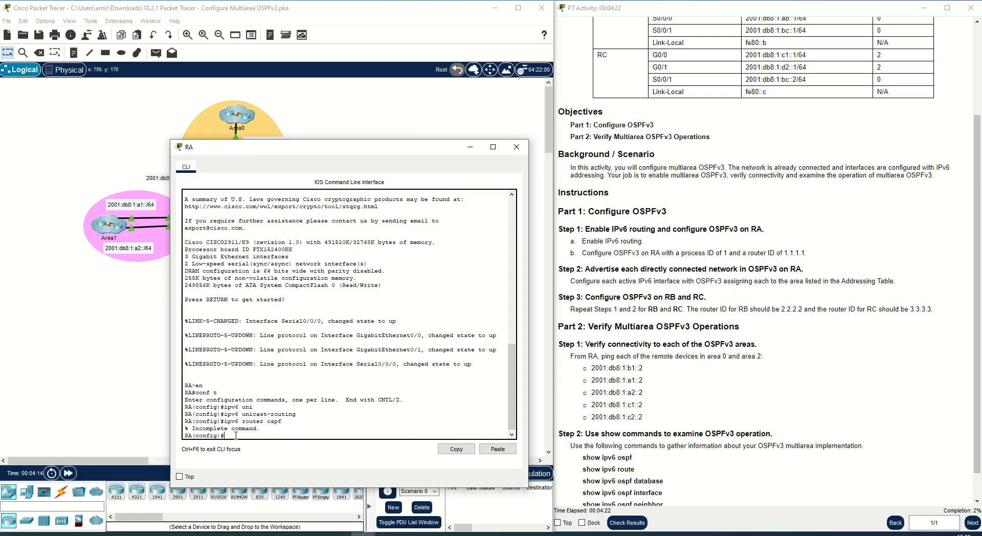
key("Up")
type("1")
key("Return")
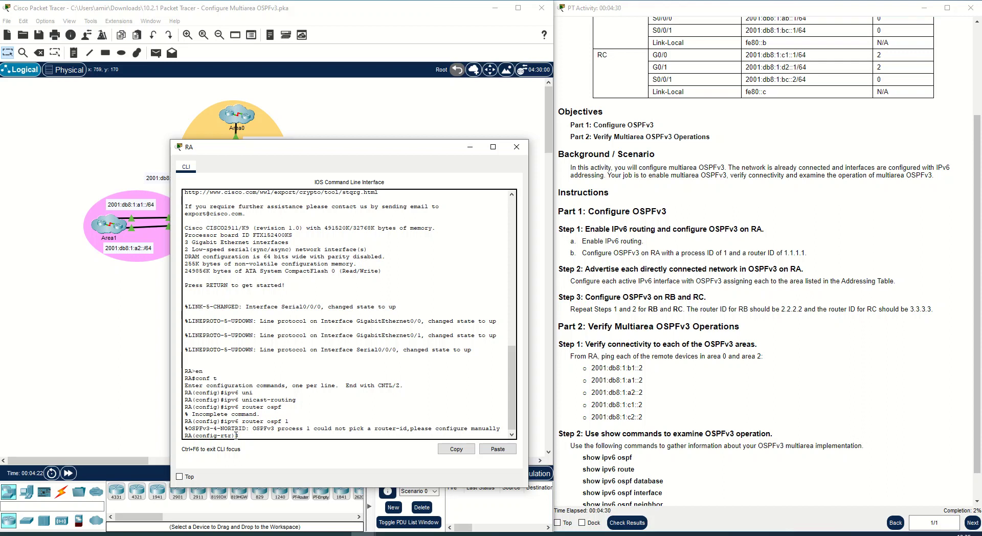
type("router")
key("Tab")
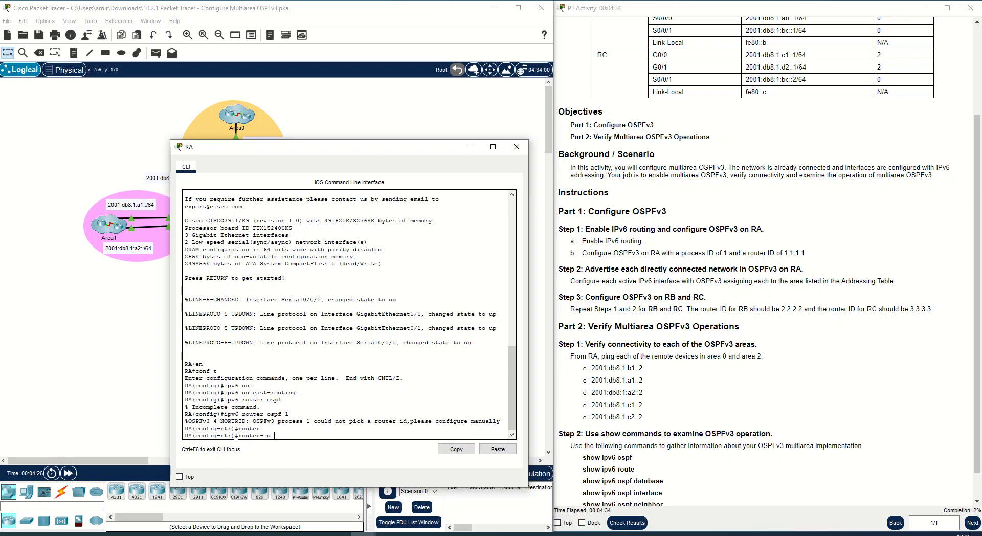
type("1.1.1.1")
key("Return")
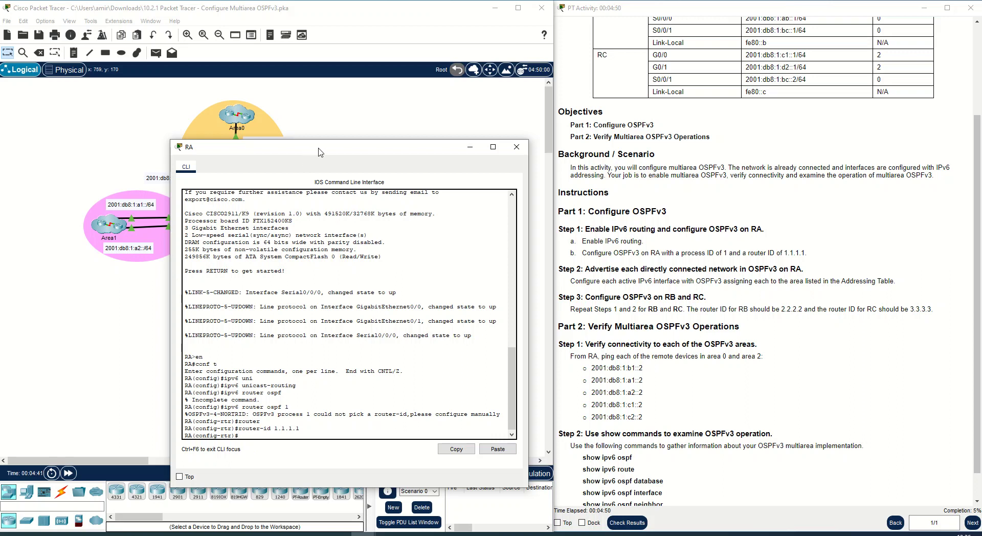
- Exit router configuration mode after checking the addressing table
left_click_drag(316, 149, 329, 145)
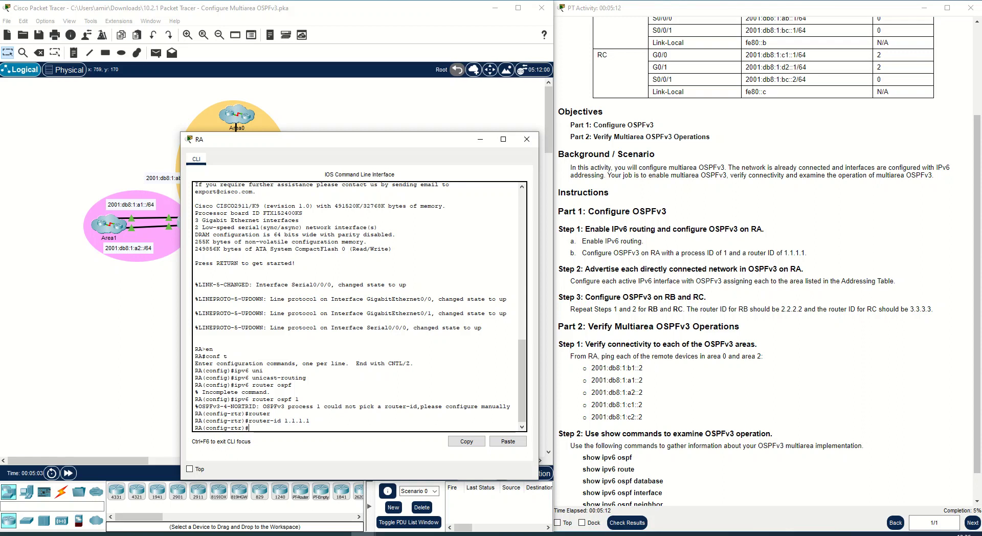
scroll(792, 278, "up", 4)
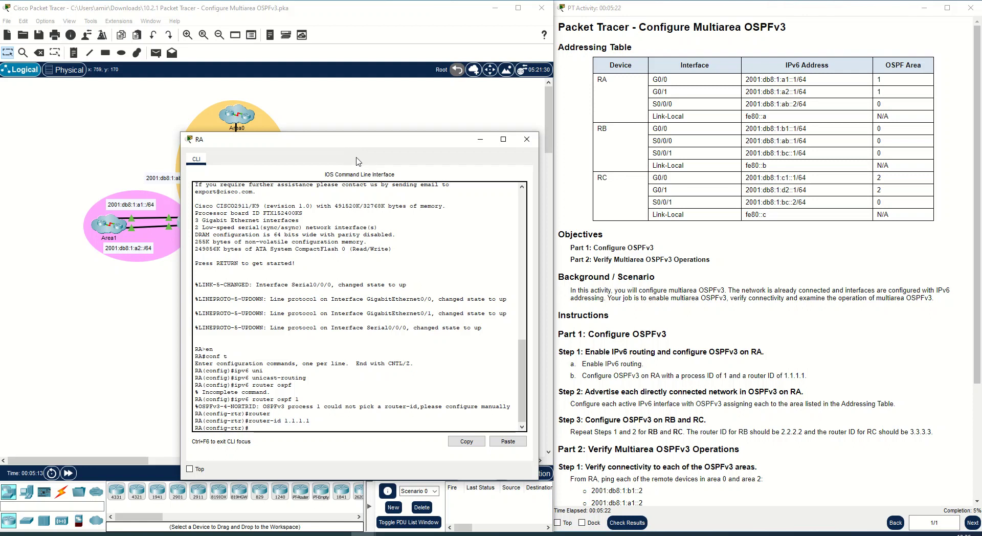
left_click_drag(328, 144, 292, 144)
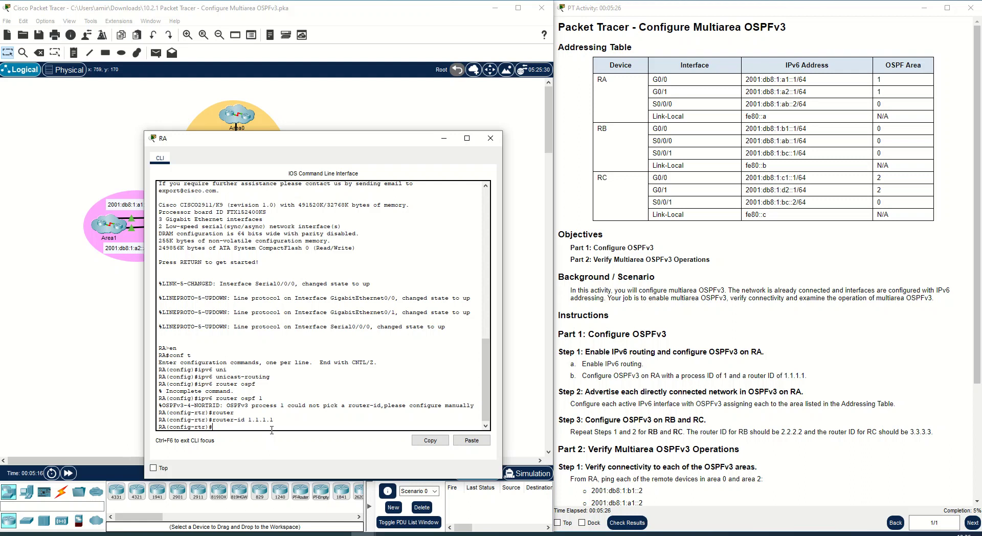
type("exit")
key("Return")
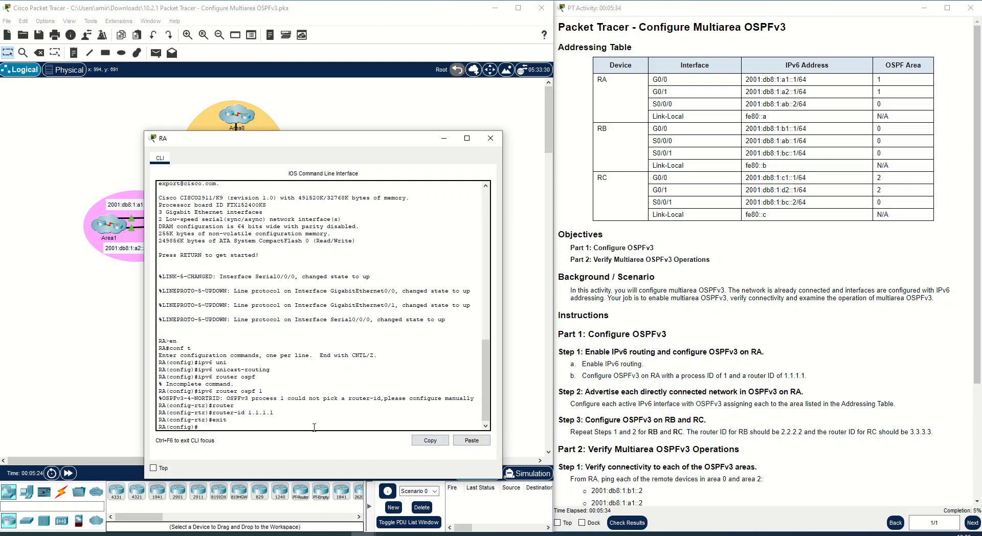
- Enter interface G0/0 and assign it to OSPFv3 process 1 in area 1
type("nt g0/0")
key("Return")
left_click_drag(323, 144, 405, 158)
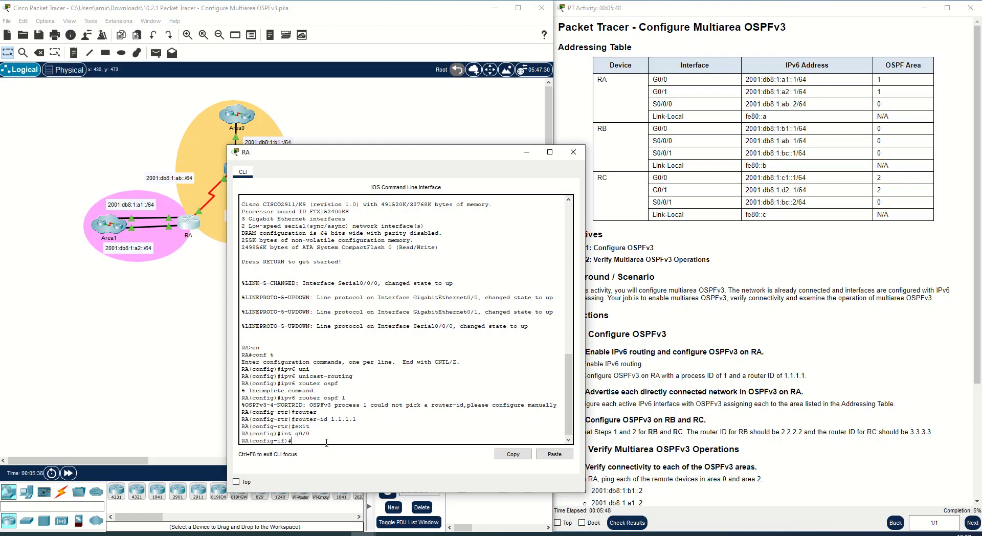
type("ipv6 ospf area 1")
key("Return")
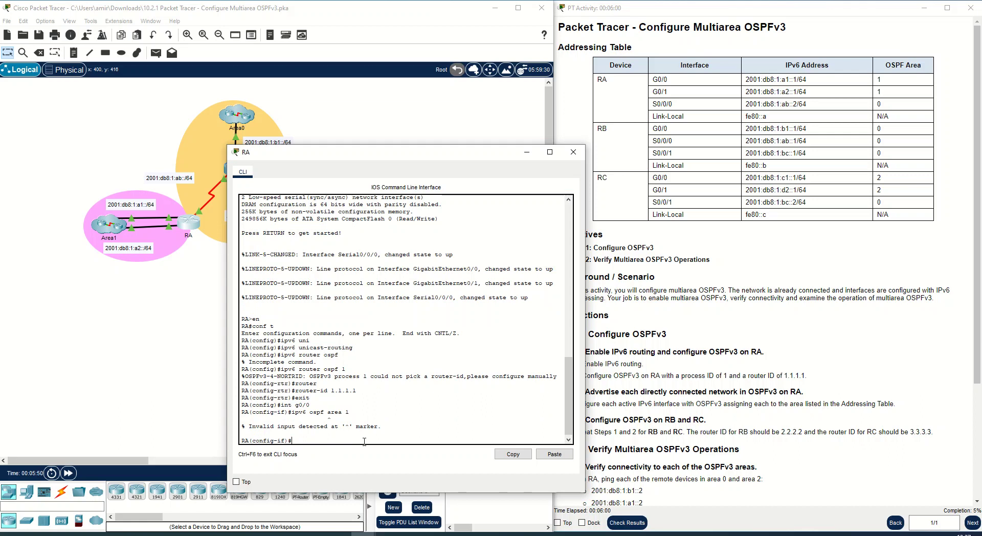
type("i")
key("Up")
key("Right")
key("Right")
type("1")
key("Return")
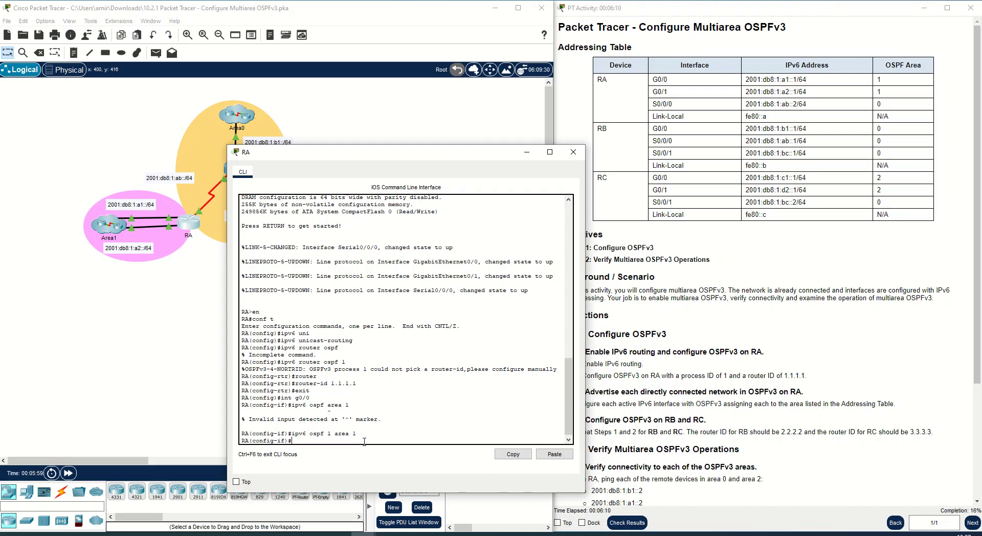
- Enter interface G0/1 and assign it to OSPFv3 process 1 in area 1
key("Up")
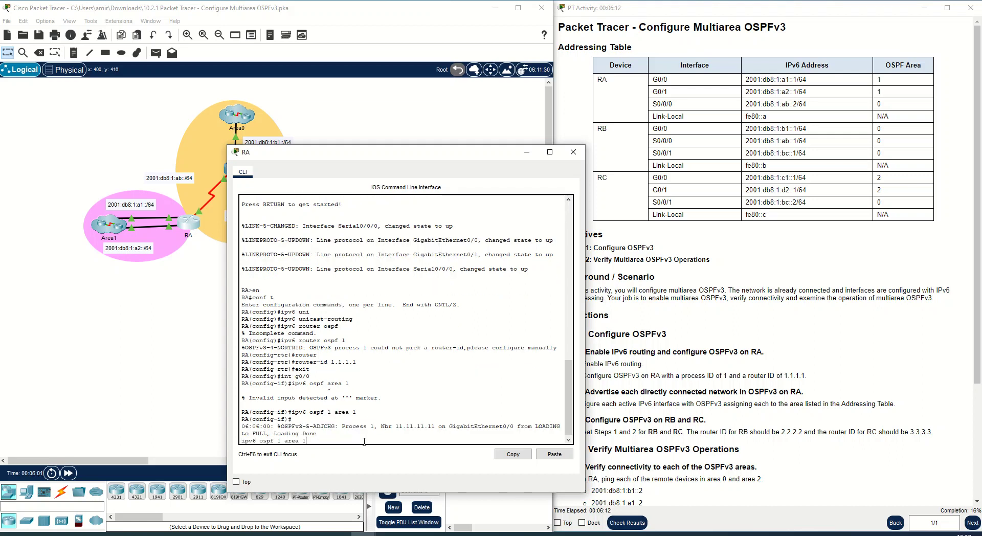
key("Up")
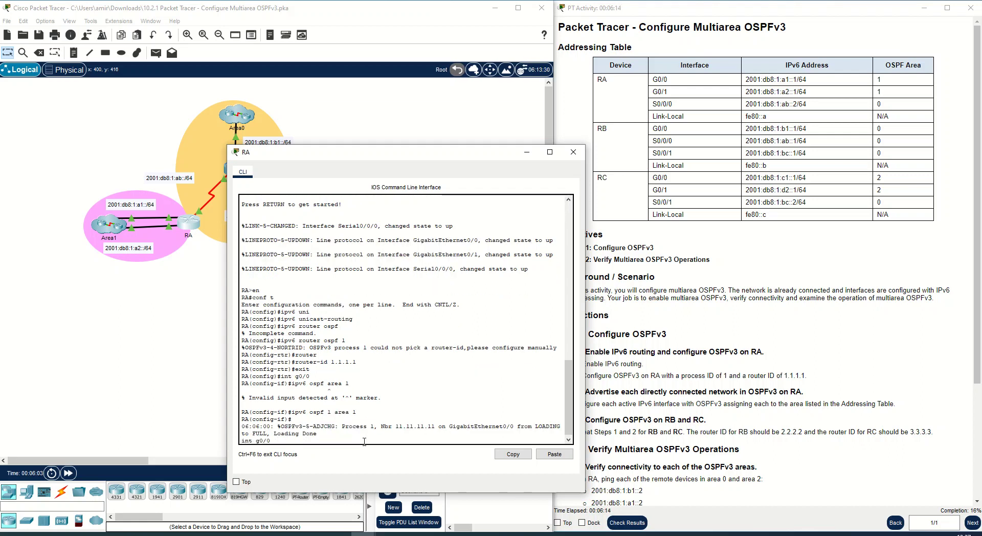
key("BackSpace")
type("1")
key("Tab")
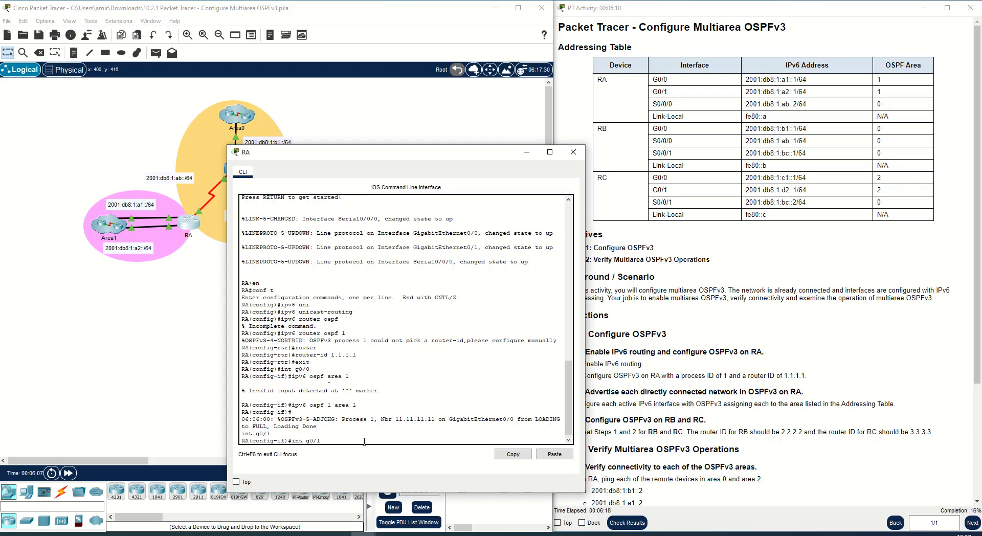
key("Up")
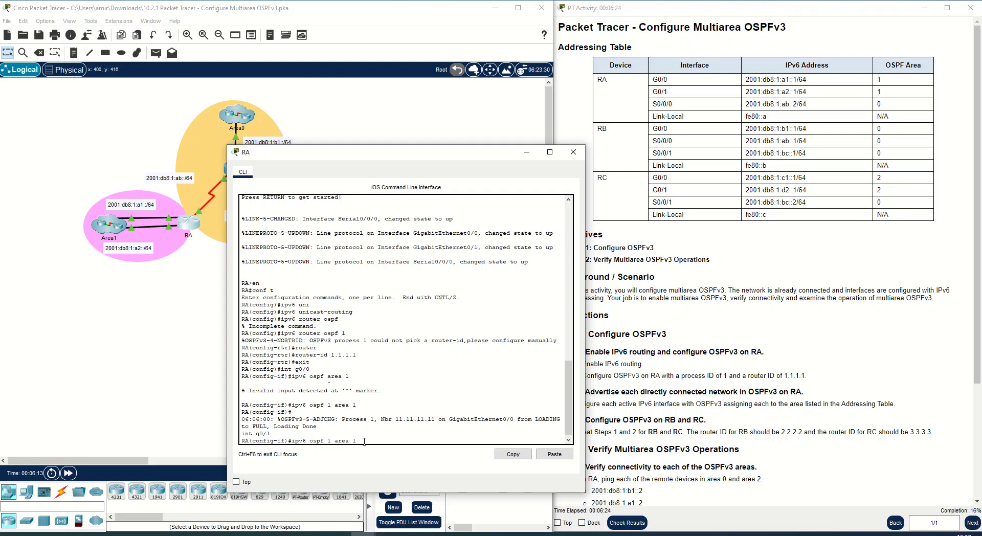
key("Return")
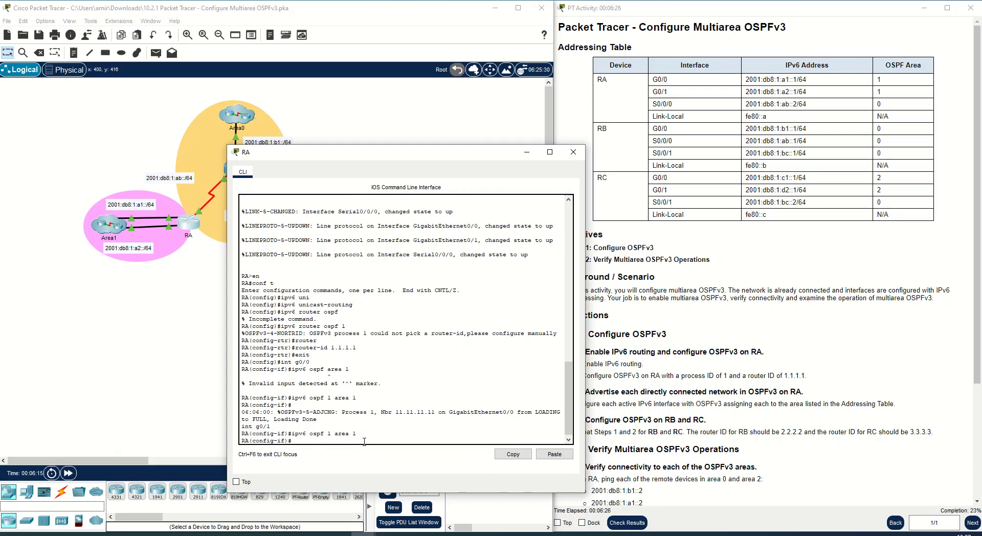
type("i")
type("nt")
key("BackSpace")
key("BackSpace")
key("BackSpace")
key("Up")
key("Return")
- Enter interface S0/0/0 and assign it to OSPFv3 process 1 in area 0
key("Up")
key("Up")
key("Up")
key("Up")
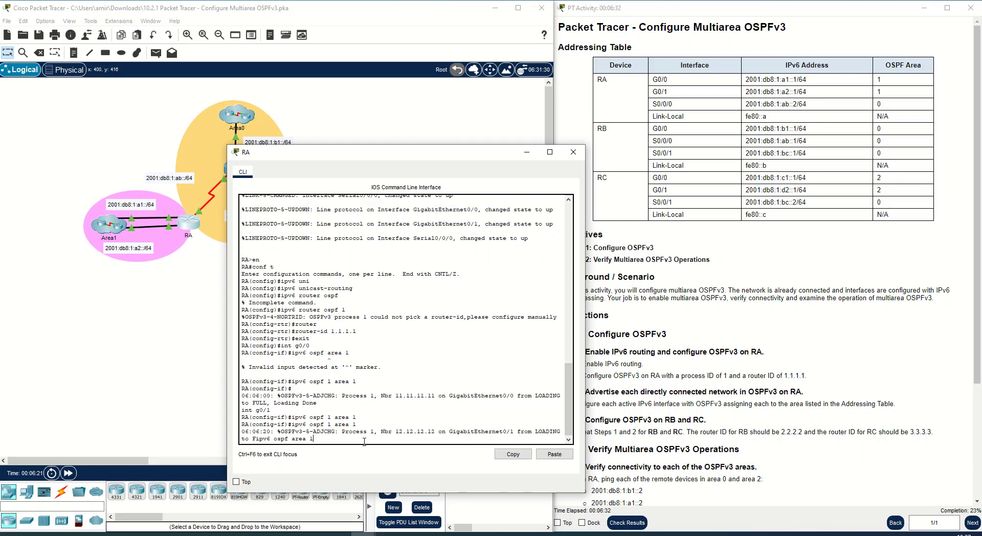
key("BackSpace")
key("BackSpace")
key("BackSpace")
key("BackSpace")
key("BackSpace")
key("BackSpace")
key("BackSpace")
key("BackSpace")
key("BackSpace")
key("BackSpace")
key("BackSpace")
key("BackSpace")
key("BackSpace")
key("BackSpace")
key("BackSpace")
key("BackSpace")
type("int g")
type("0/0/0")
key("Return")
left_click_drag(352, 153, 405, 120)
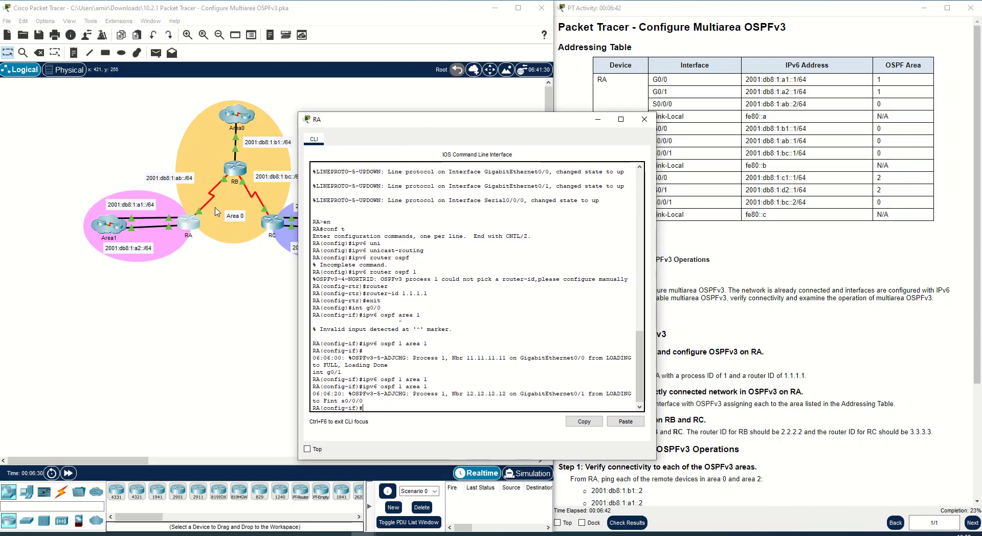
type("ipv6 ospf 1 area 1")
key("BackSpace")
type("0")
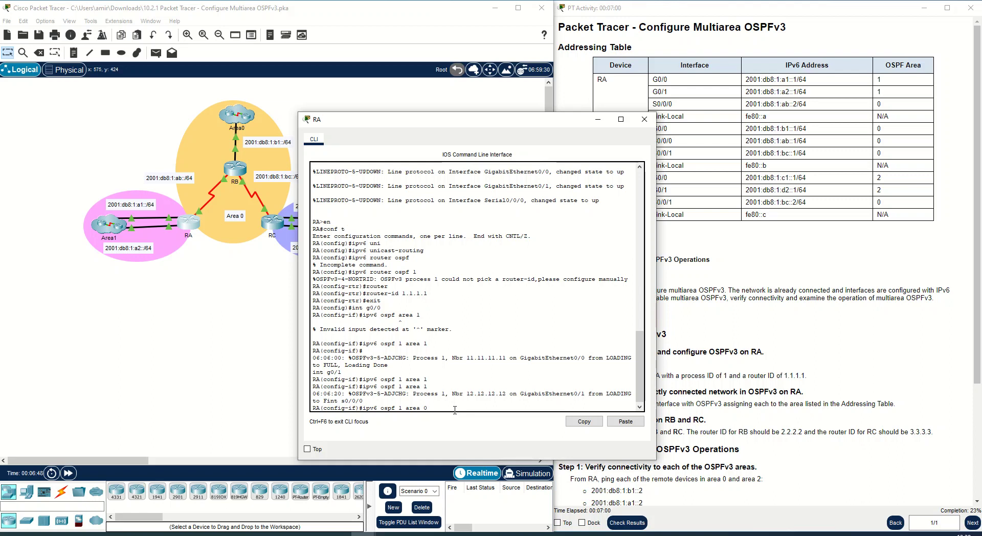
key("Return")
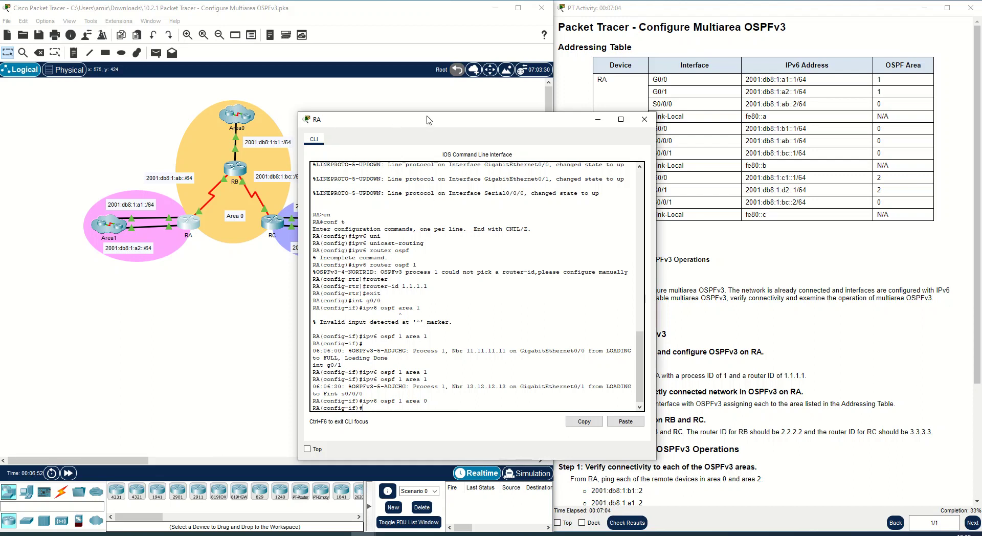
- Close the RA console, open router RB's CLI, and enter privileged EXEC and global configuration mode
left_click_drag(430, 120, 293, 107)
scroll(605, 385, "down", 3)
scroll(606, 385, "down", 1)
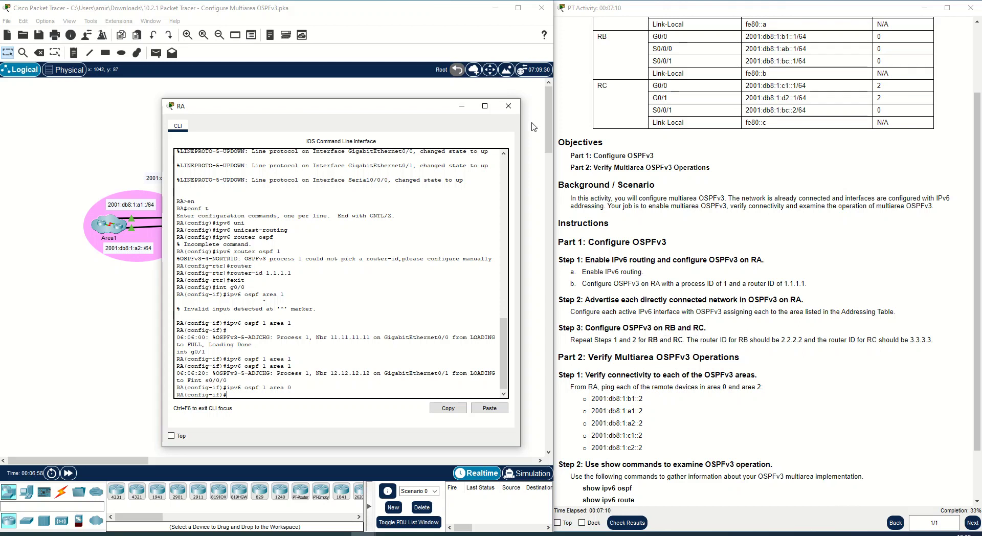
left_click(463, 109)
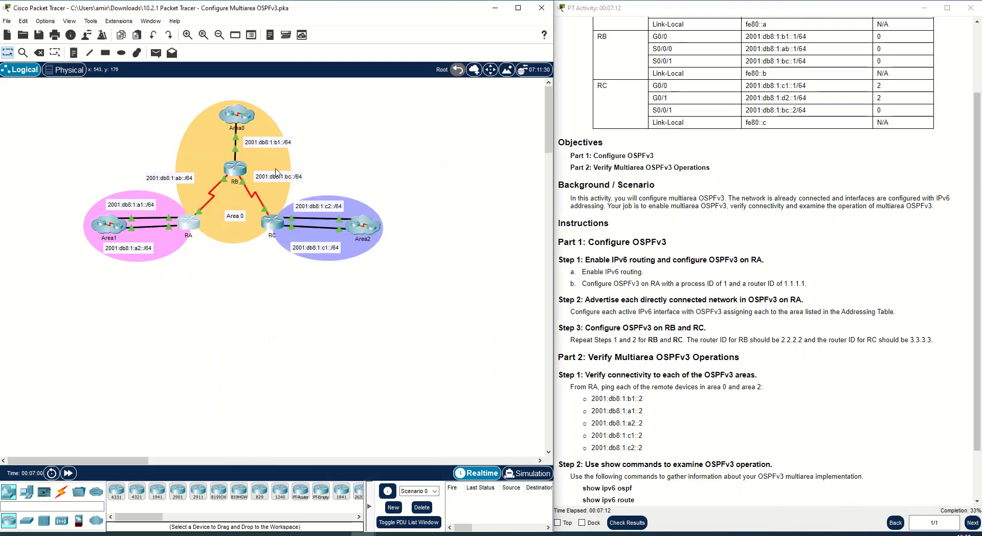
left_click(235, 170)
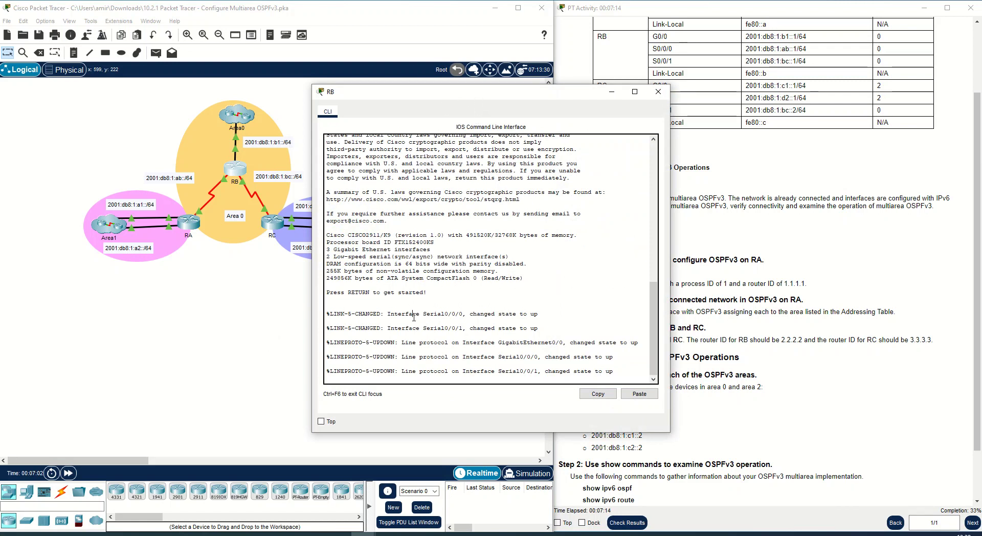
key("Return")
key("Return")
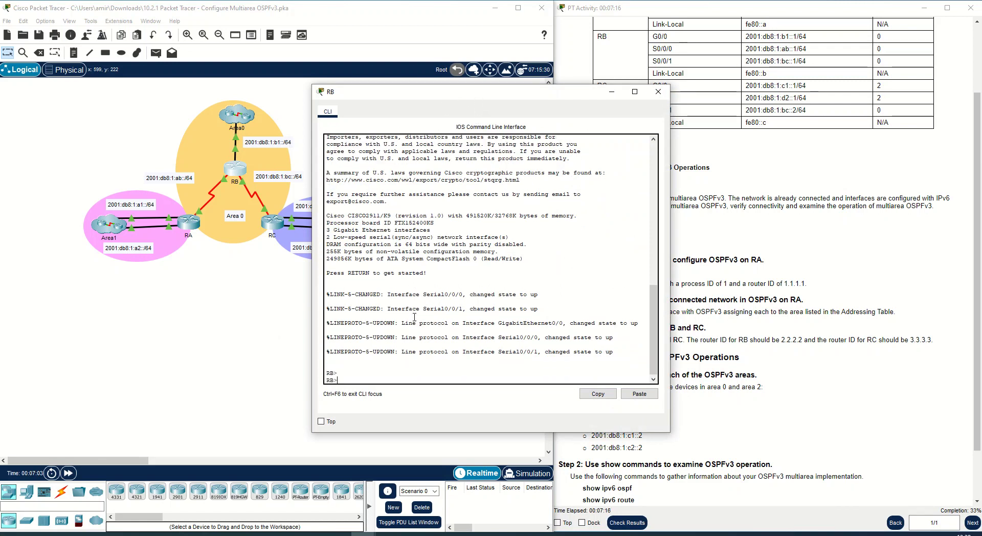
type("en")
key("Return")
type("conf t")
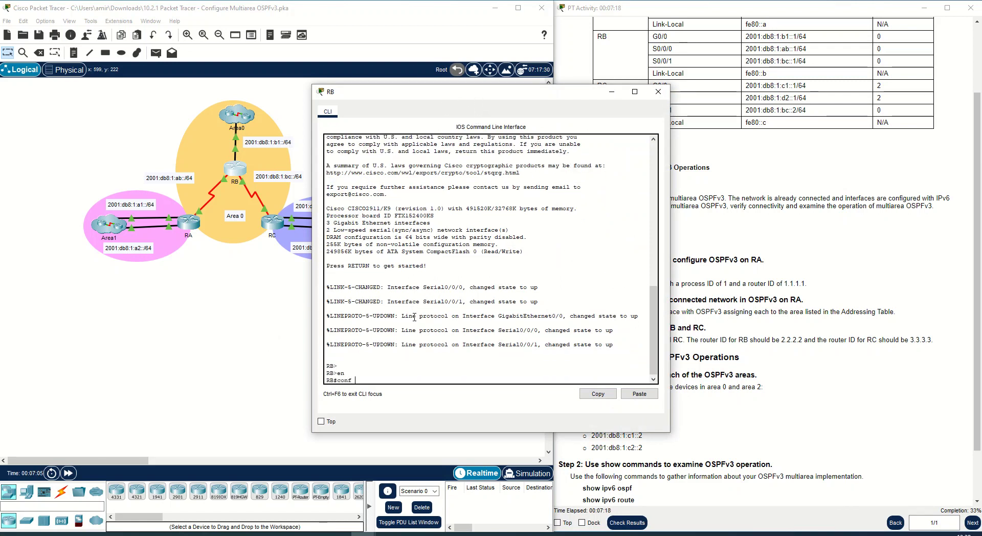
key("Return")
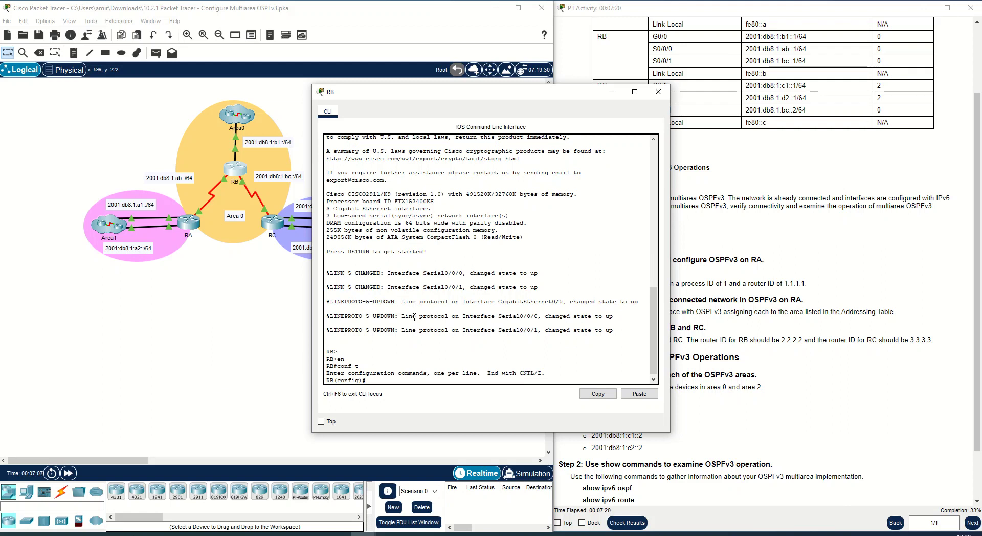
- Start OSPFv3 routing process 1 on RB
type("ipv6 unic")
- Enable IPv6 unicast routing on RB
key("Tab")
key("Return")
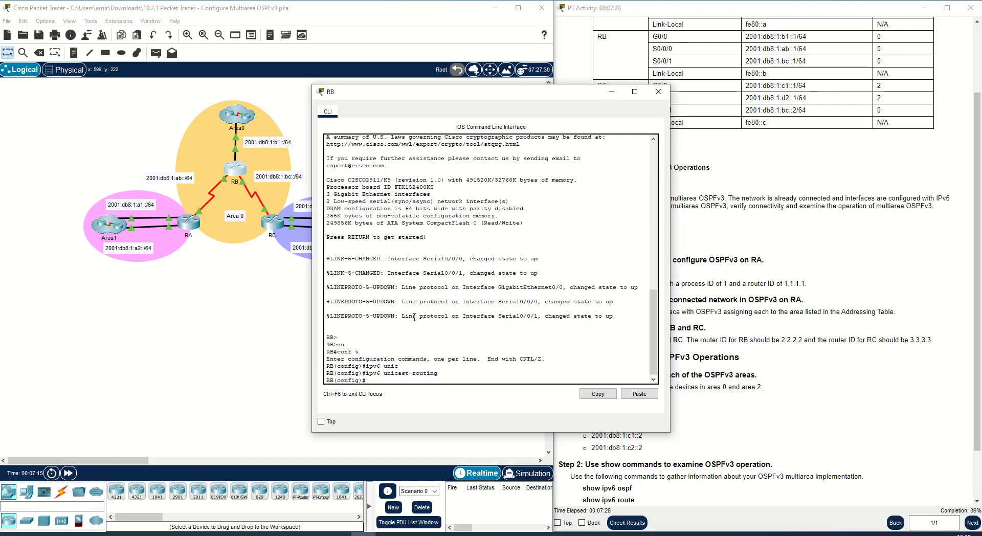
type("ipv")
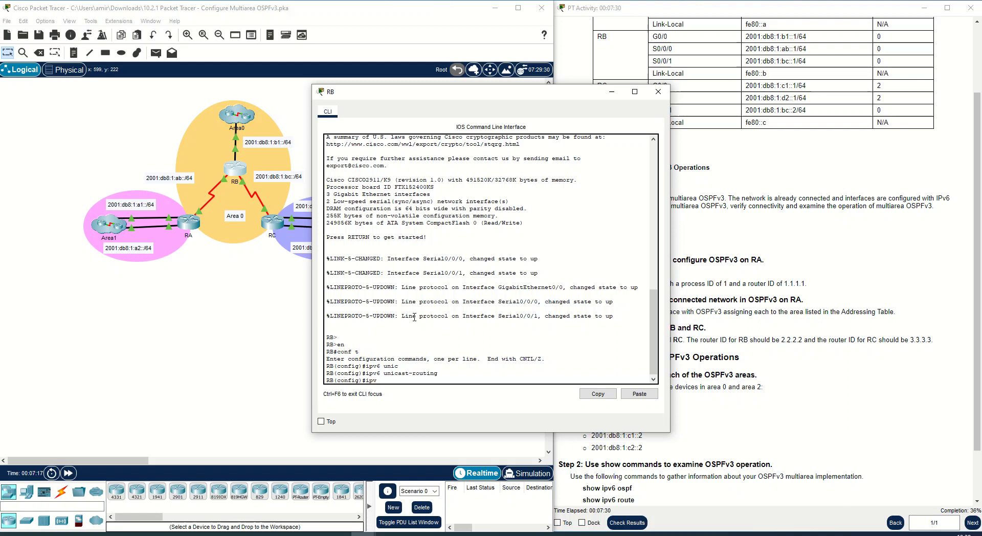
type("6 router opsf")
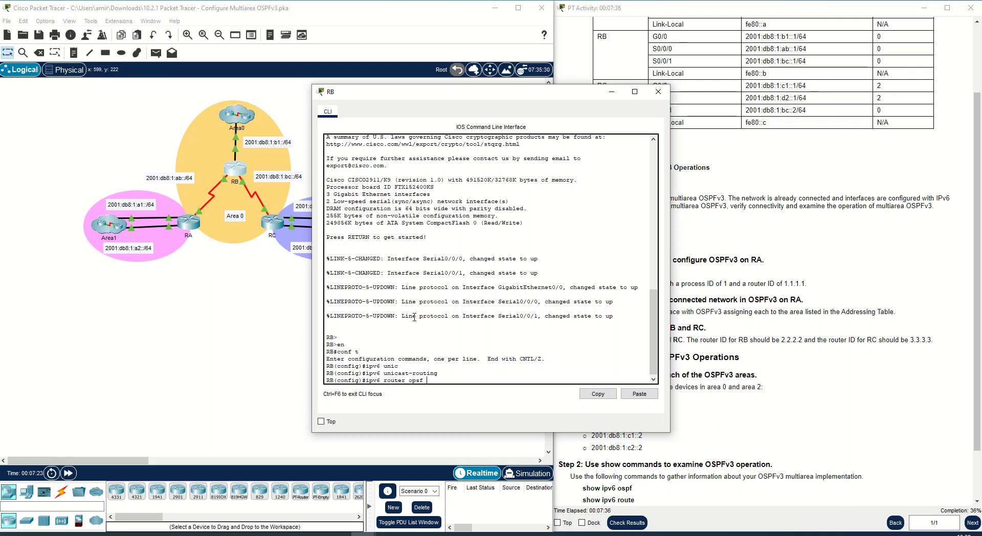
key("BackSpace")
key("BackSpace")
key("BackSpace")
key("BackSpace")
type("spf 1")
key("Return")
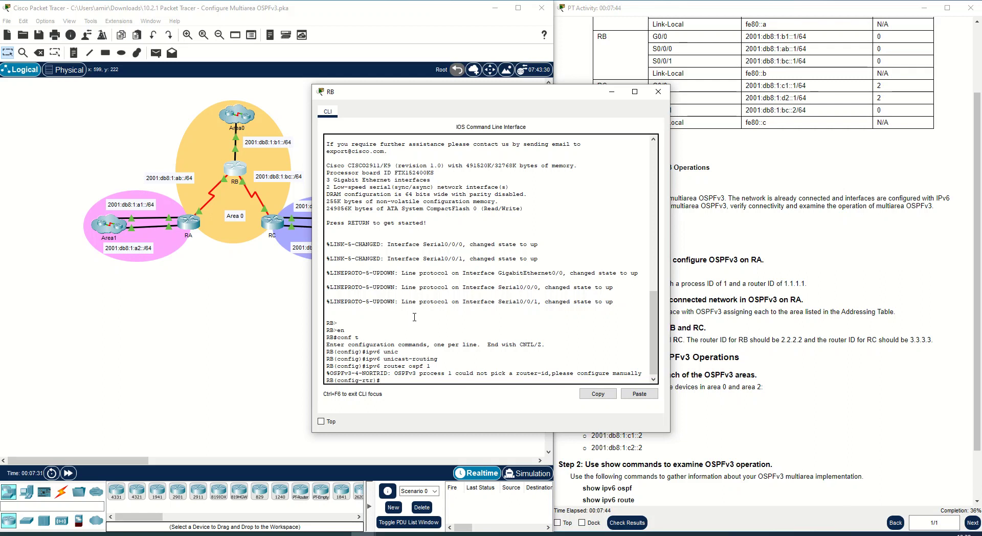
- Set RB's OSPFv3 router ID to 2.2.2.2
type("r")
type("outer ")
type("id")
key("BackSpace")
key("BackSpace")
key("BackSpace")
key("BackSpace")
key("Tab")
type("2.2.2.2")
key("Return")
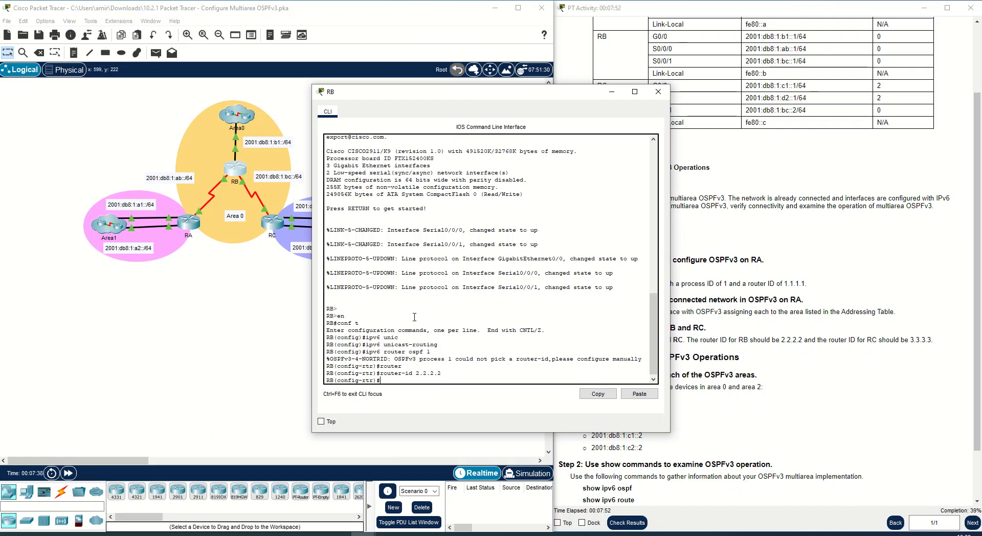
- Enter RB's interface G0/0 and assign it to OSPFv3 process 1 in area 0
type("int g0/0")
key("Return")
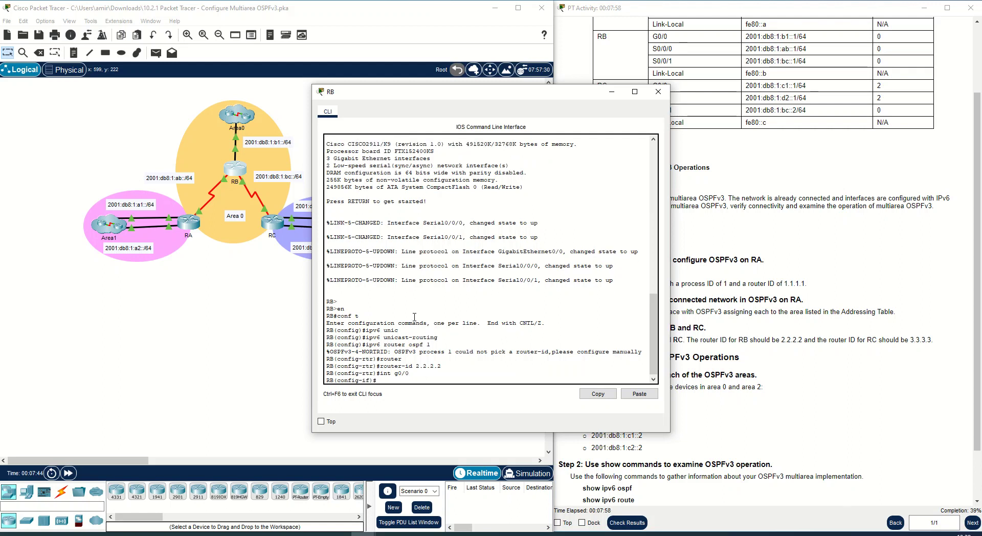
type("ipv6")
type(" ospf ")
type("?")
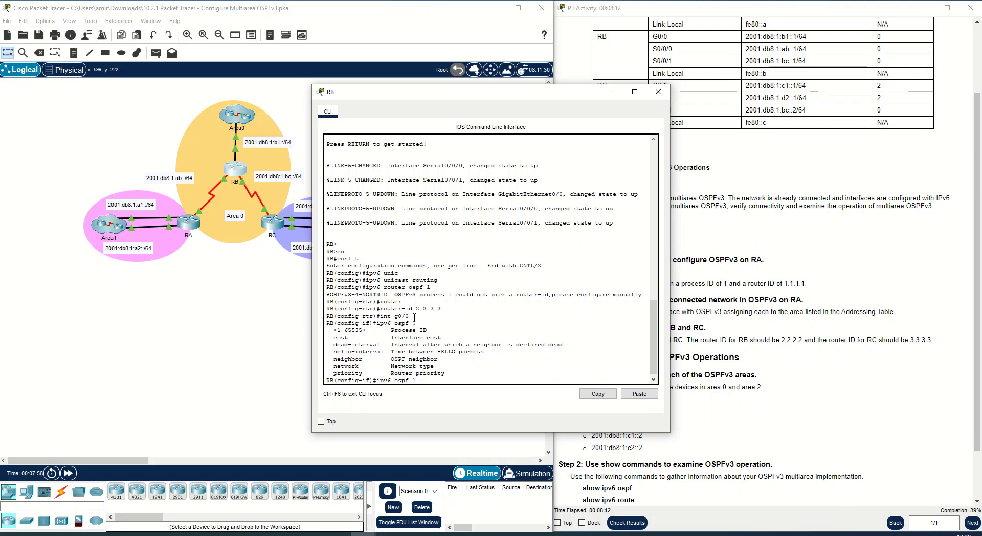
type("area 0")
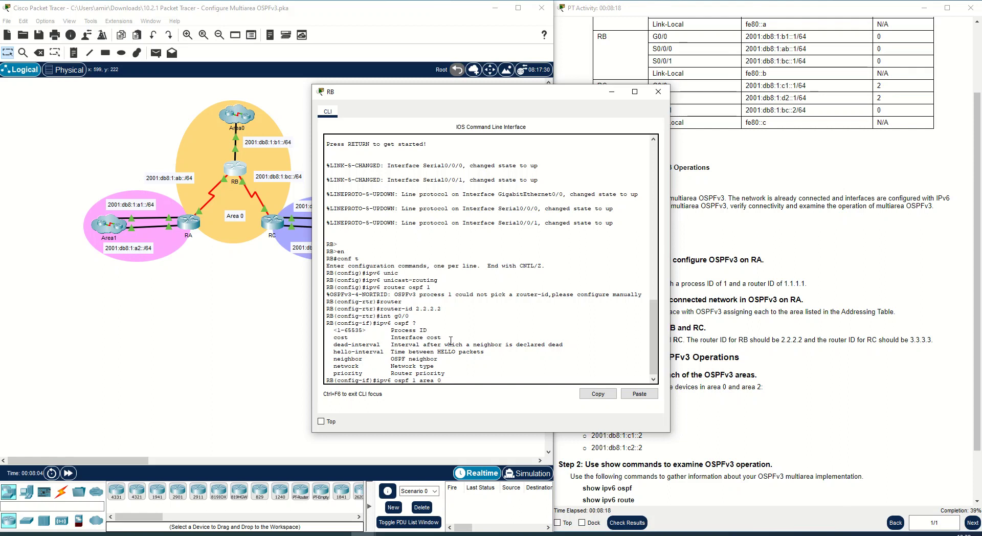
double_click(413, 381)
left_click_drag(427, 331, 406, 366)
left_click(415, 379)
key("Return")
key("Return")
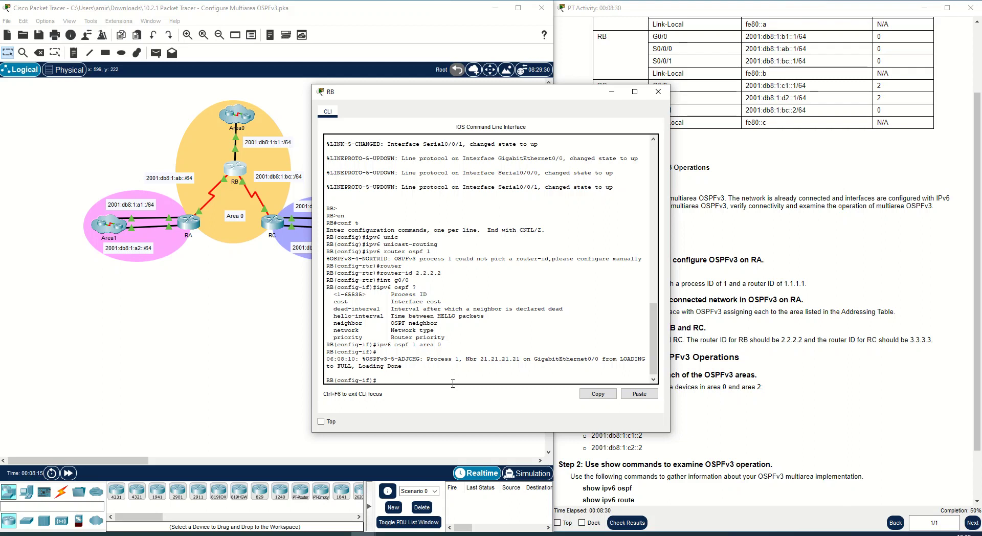
- Enter RB's interface S0/0/0 and assign it to OSPFv3 process 1 in area 0
type("int s0/0/0")
key("Return")
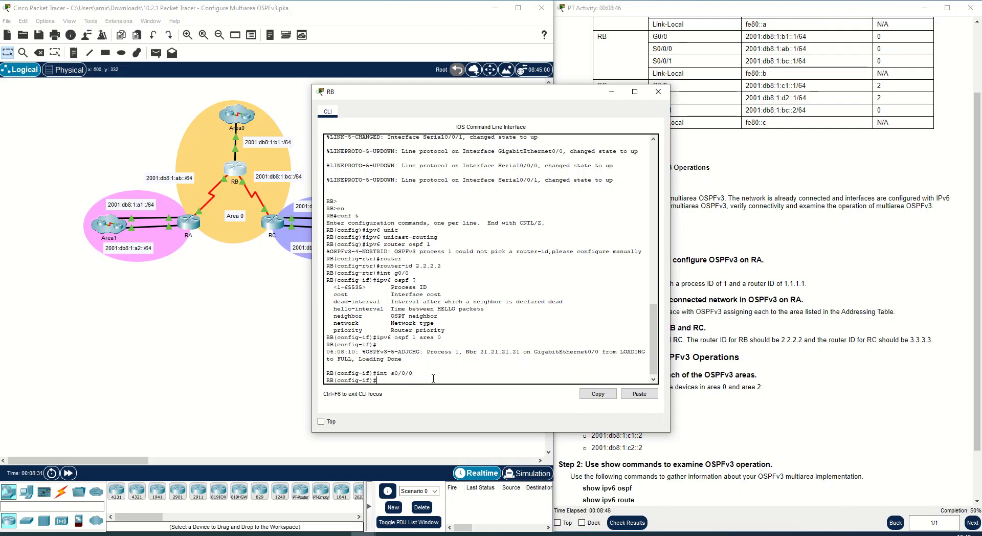
key("Up")
key("Up")
key("Return")
- Enter RB's interface S0/0/1 and assign it to OSPFv3 process 1 in area 0
key("Up")
key("Up")
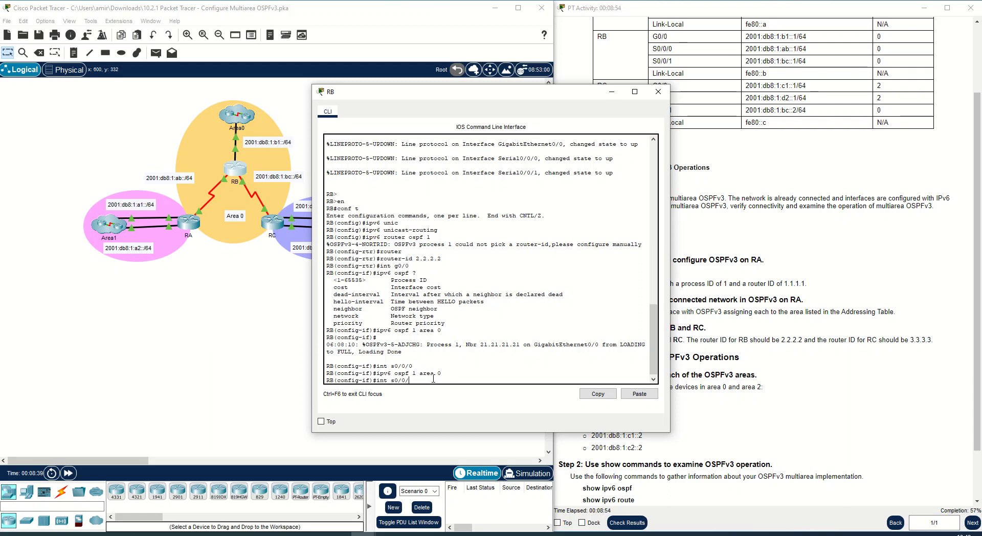
type("1")
key("Return")
key("Up")
key("Up")
key("Return")
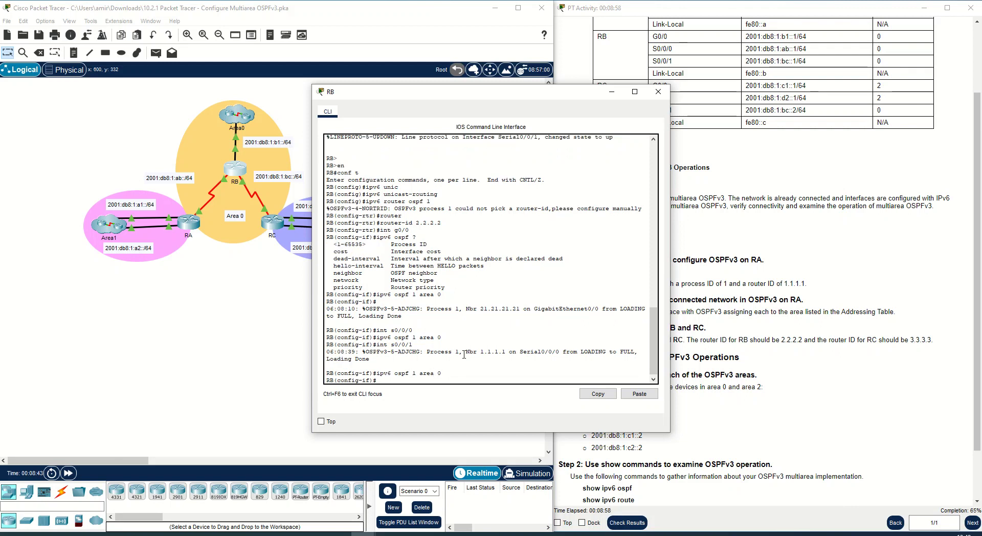
- Close the RB console, open router RC's CLI, and enter privileged EXEC and global configuration mode
left_click(611, 93)
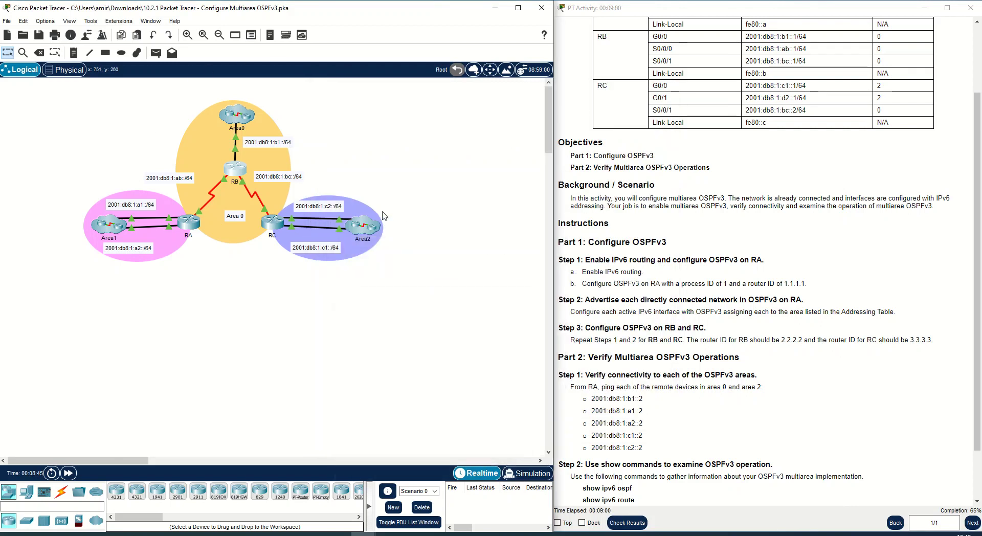
left_click(273, 221)
left_click_drag(438, 91, 593, 127)
key("Return")
type("en")
key("Return")
type("conf")
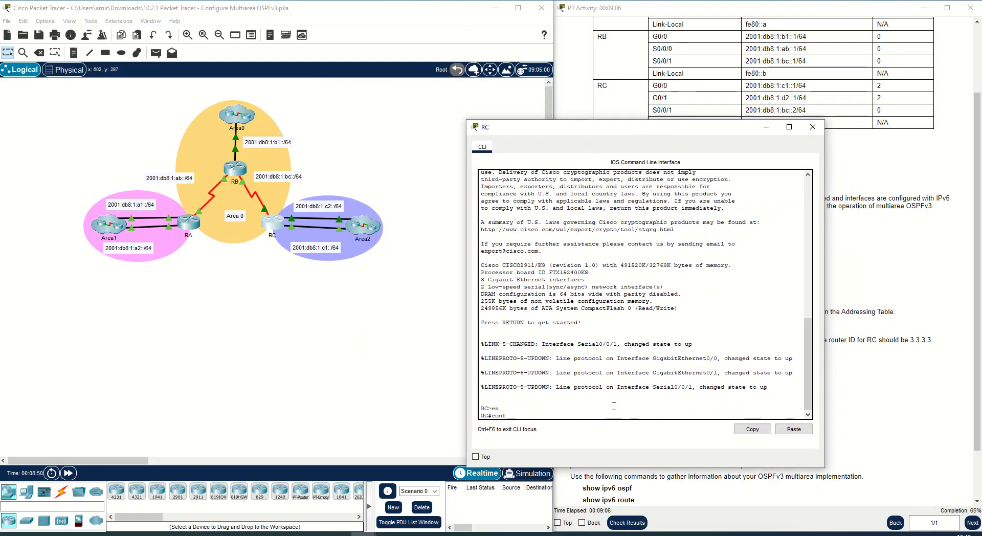
type(" t")
key("Return")
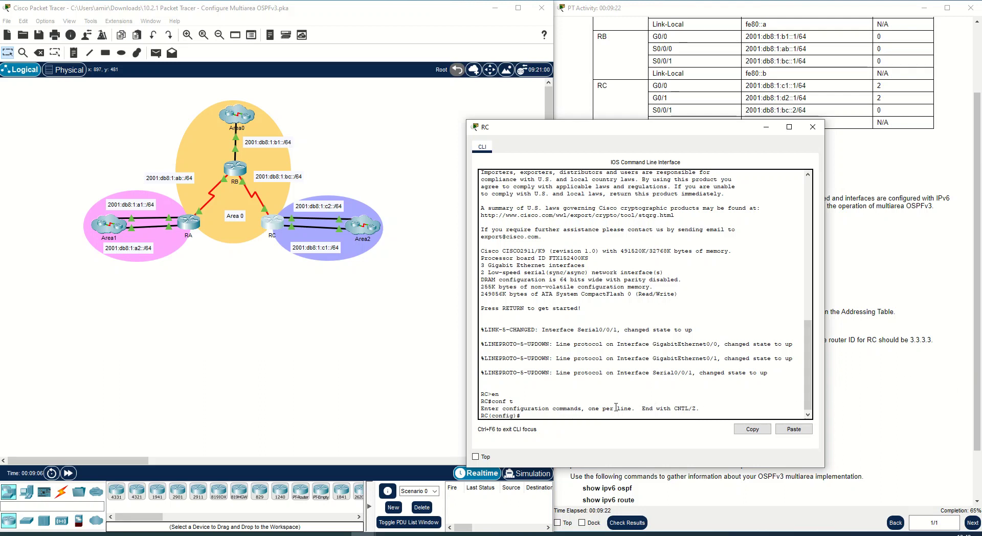
- Enable IPv6 unicast routing on RC
type("ipv6 ")
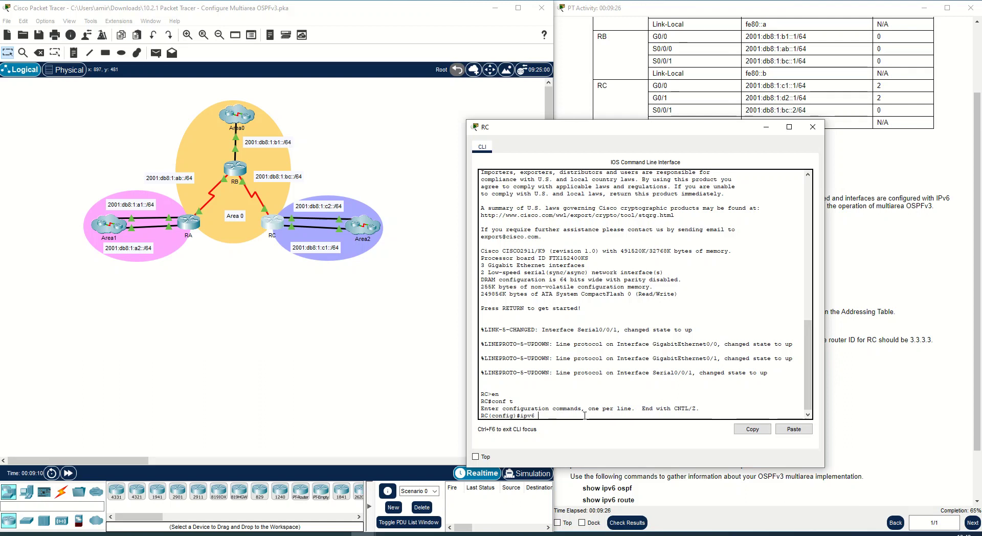
type("u")
key("Tab")
key("Return")
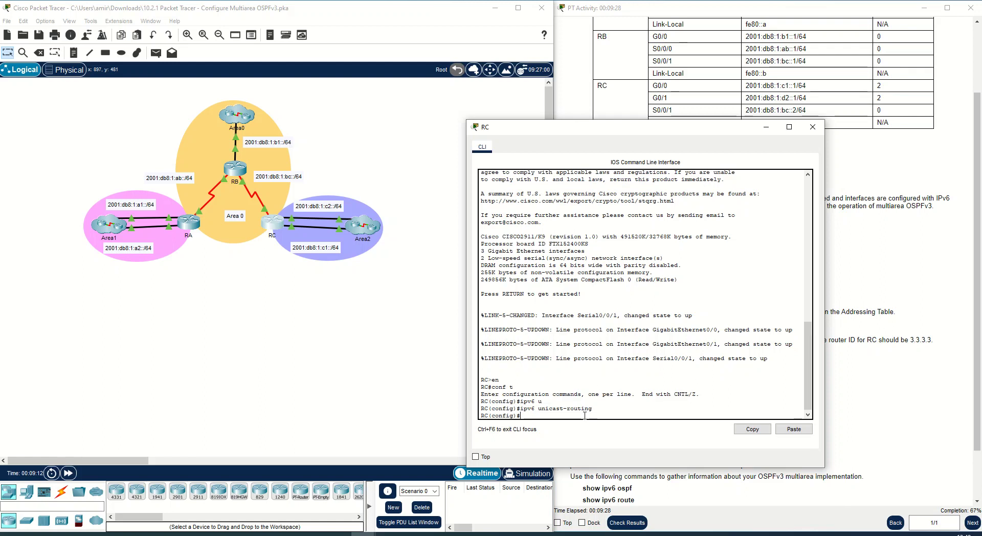
- Start OSPFv3 routing process 1 on RC
type("ipv6 router ospf 1")
key("Return")
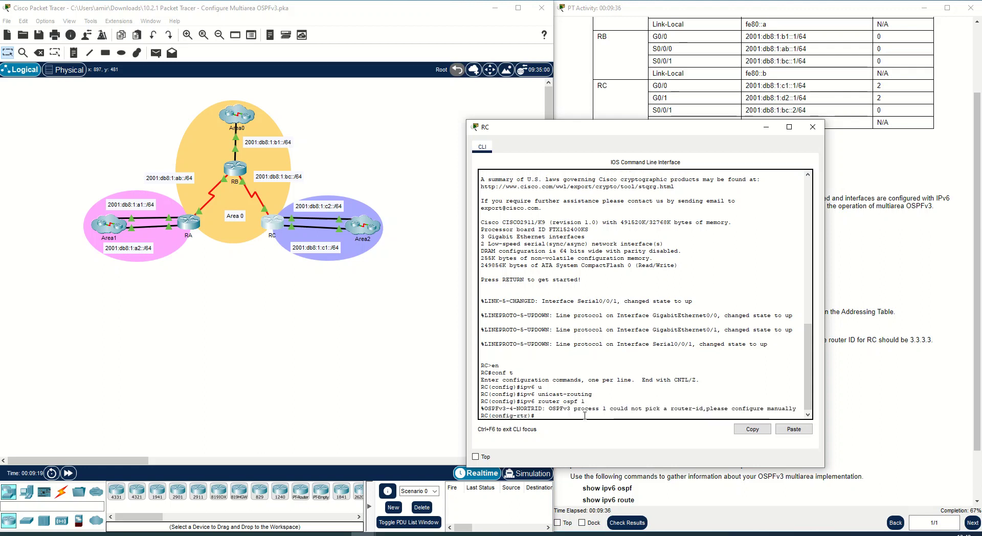
type("router")
- Set RC's OSPFv3 router ID to 3.3.3.3
key("Tab")
type("3.3.3.3")
key("Return")
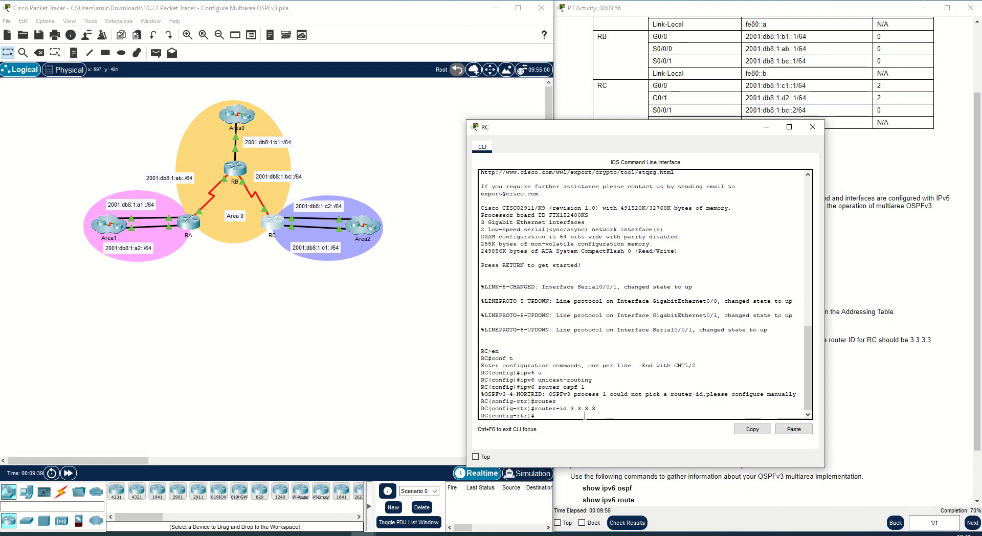
key("Return")
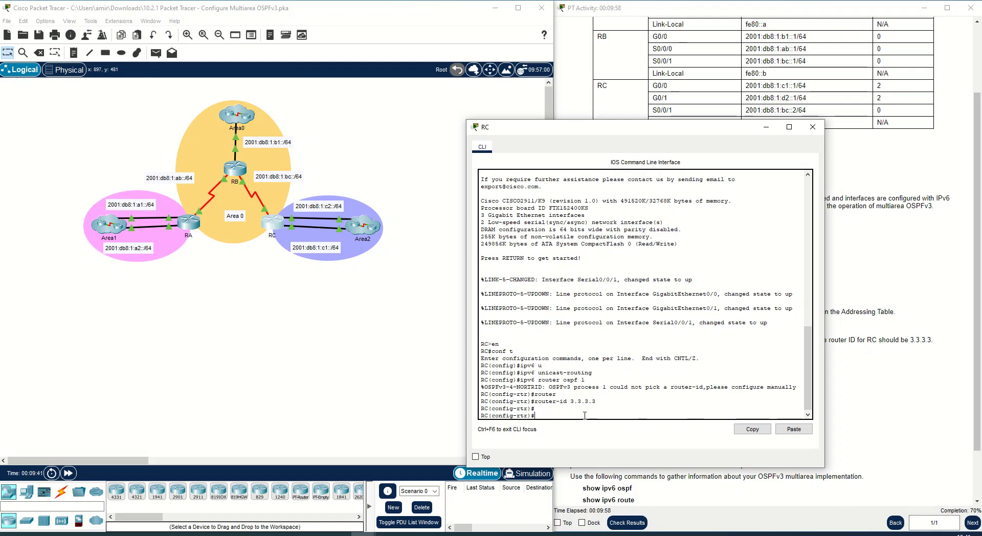
- Enter RC's interface G0/0 and try to assign it to OSPFv3 process 1 in area 1
type("int g0(0")
key("Return")
key("BackSpace")
type("/0")
key("Return")
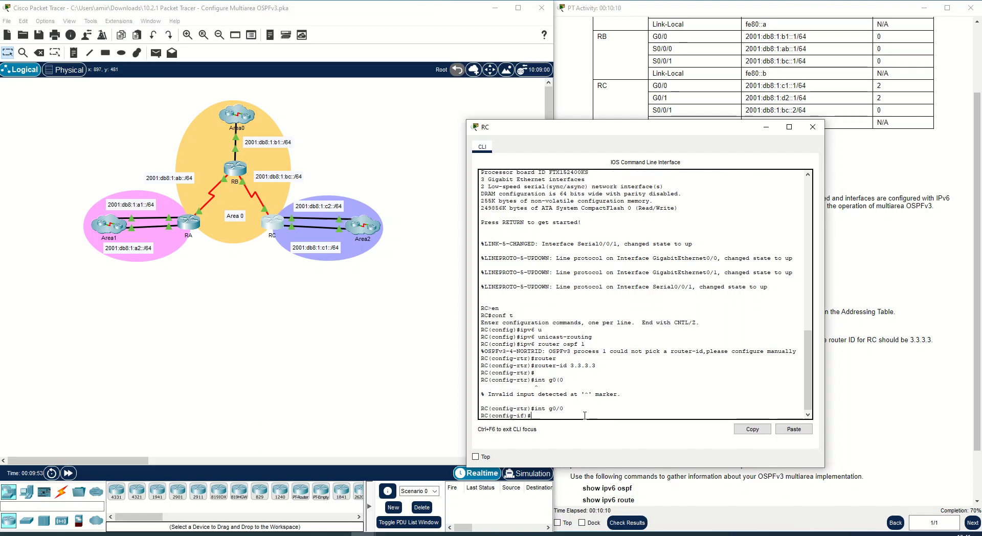
type("ipv6 opsf 1")
type("area")
type("1")
key("Return")
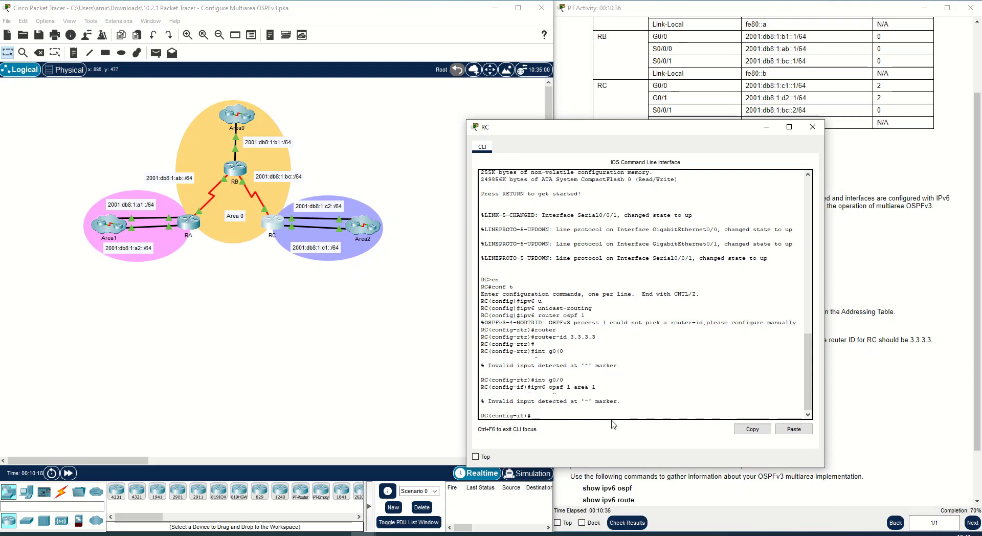
- Retry the OSPFv3 interface command on G0/0 with area 2
key("Up")
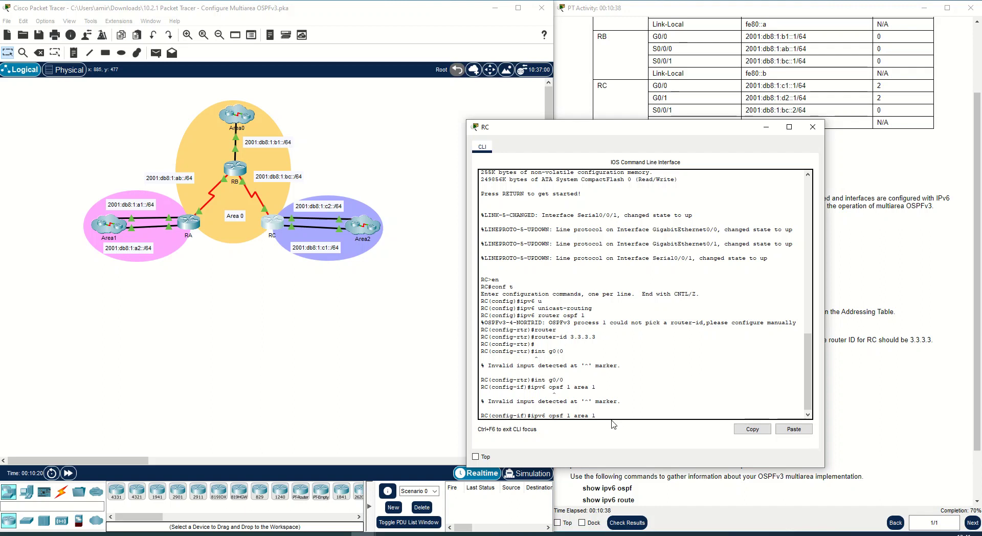
type("2")
key("Return")
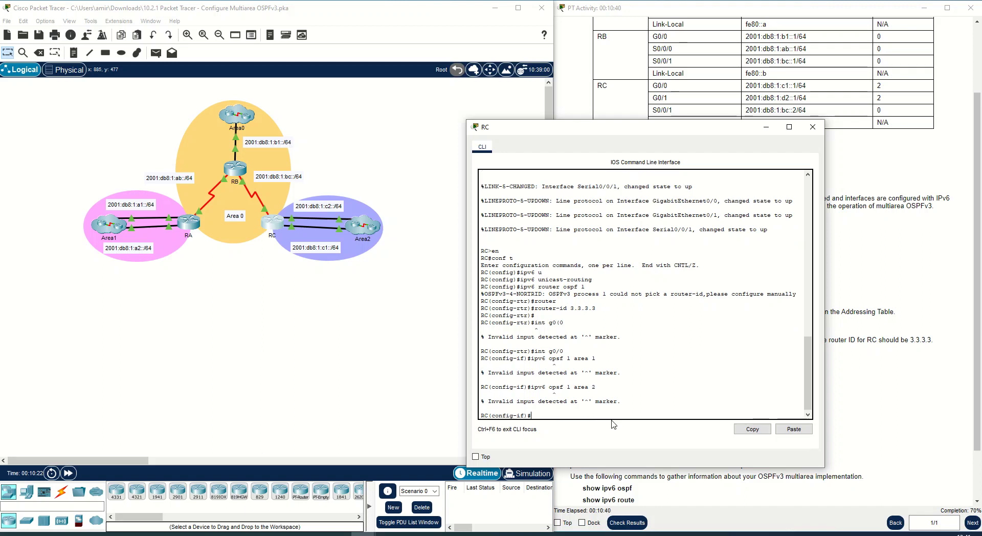
key("Up")
key("Left")
key("BackSpace")
key("BackSpace")
key("Return")
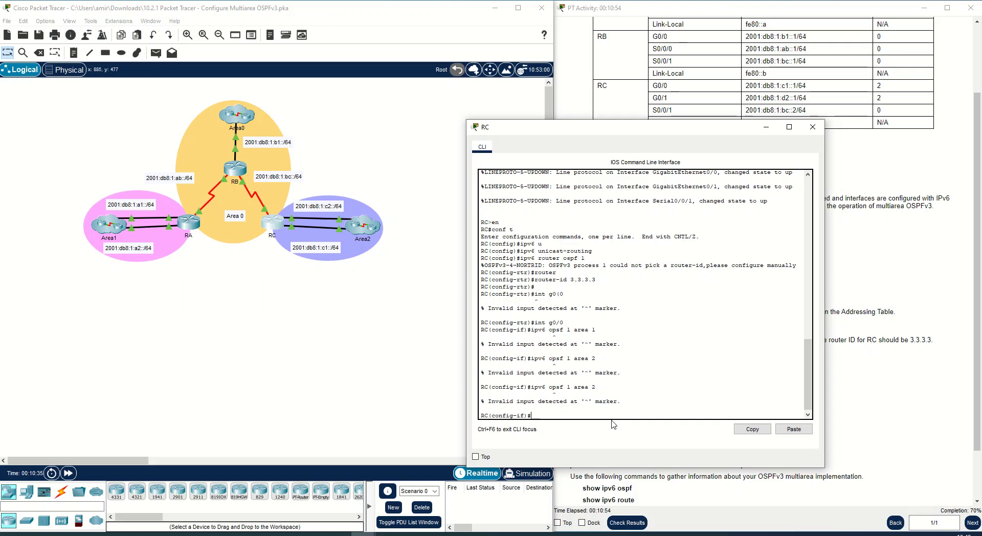
- Re-enter interface G0/0 on RC and assign it to OSPFv3 process 1 in area 2
type("ex")
key("Return")
type("int g")
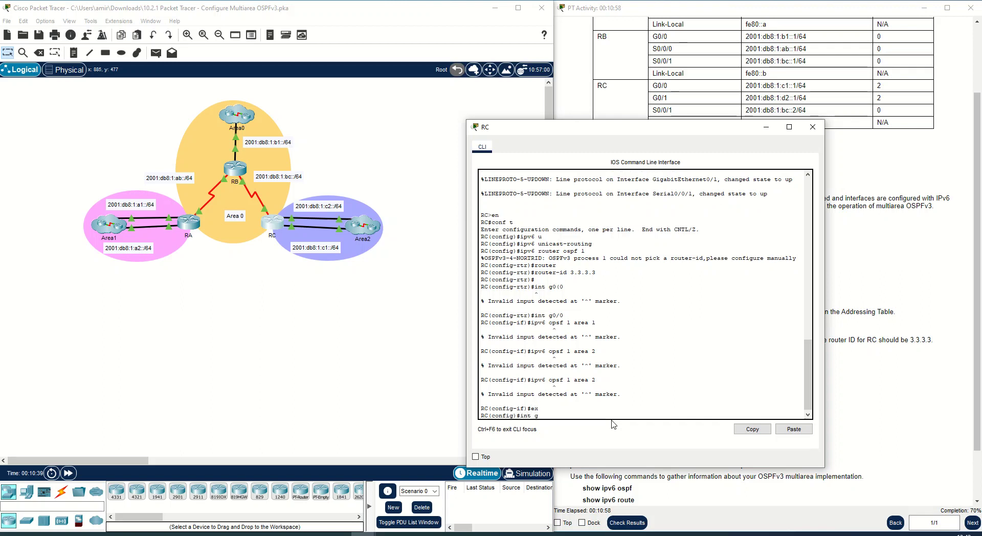
type("0/0/")
key("Return")
type("ipv6 ?")
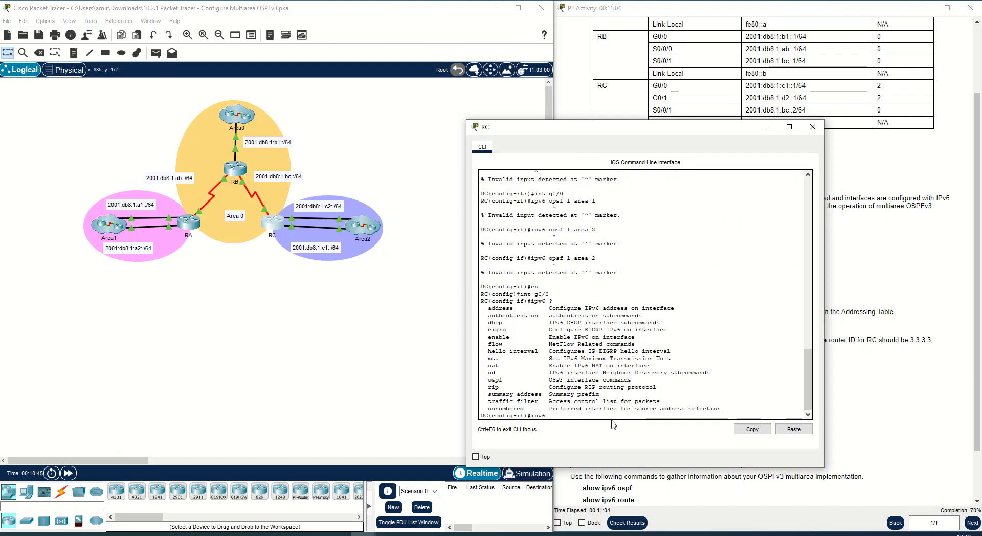
type("ospf ")
type("?")
type("1")
type("?")
type("at")
type("ea ")
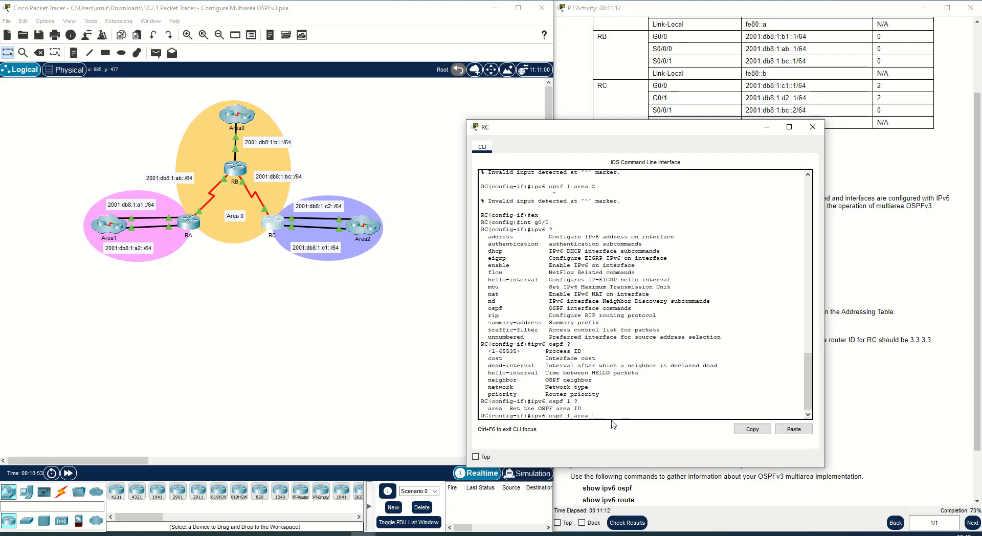
type("1")
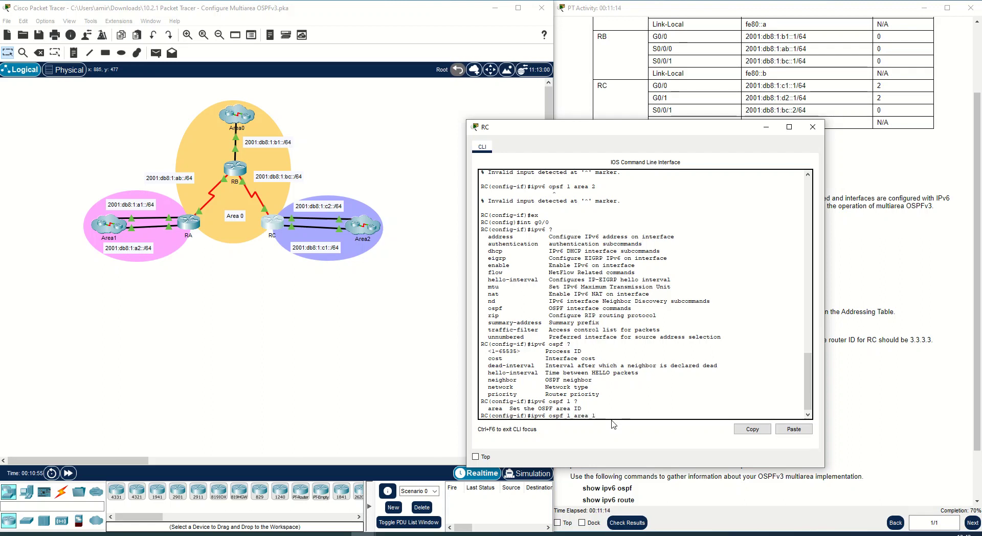
key("BackSpace")
type("2")
key("Return")
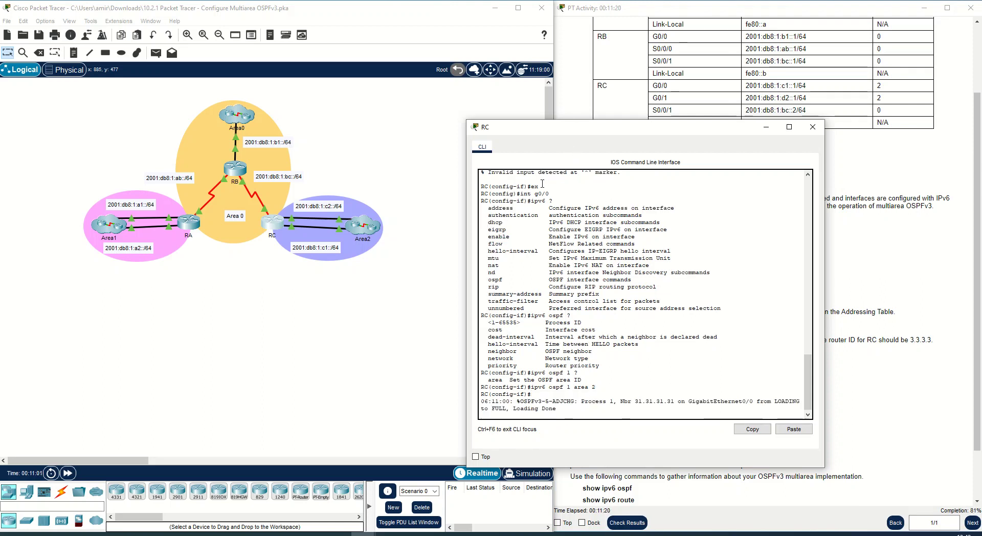
- Enter interface G0/1 on RC and assign it to OSPFv3 process 1 in area 2
scroll(579, 263, "up", 5)
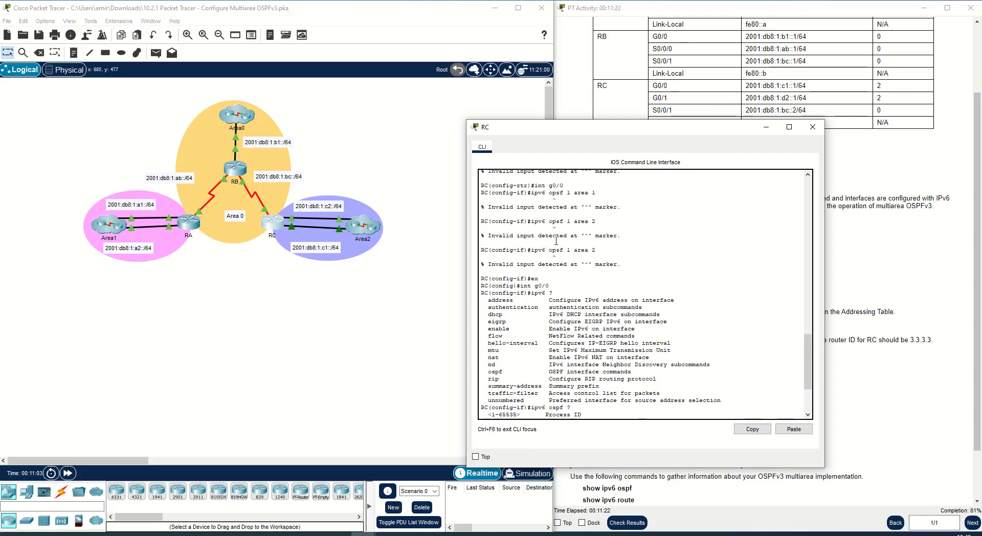
triple_click(536, 225)
left_click(535, 225)
left_click_drag(551, 224, 596, 224)
left_click(597, 224)
scroll(598, 364, "down", 5)
key("Return")
type("int g0/01")
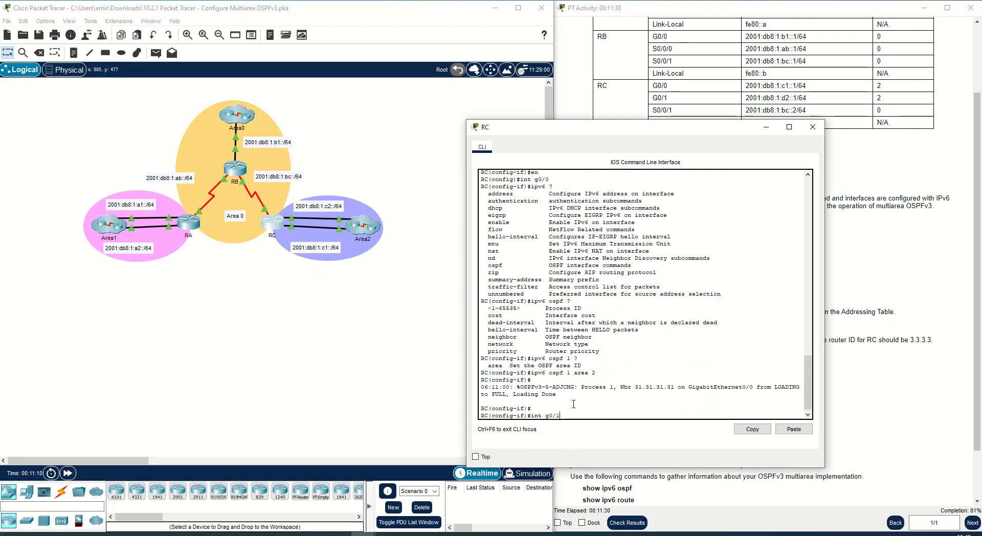
key("Return")
key("Up")
key("Up")
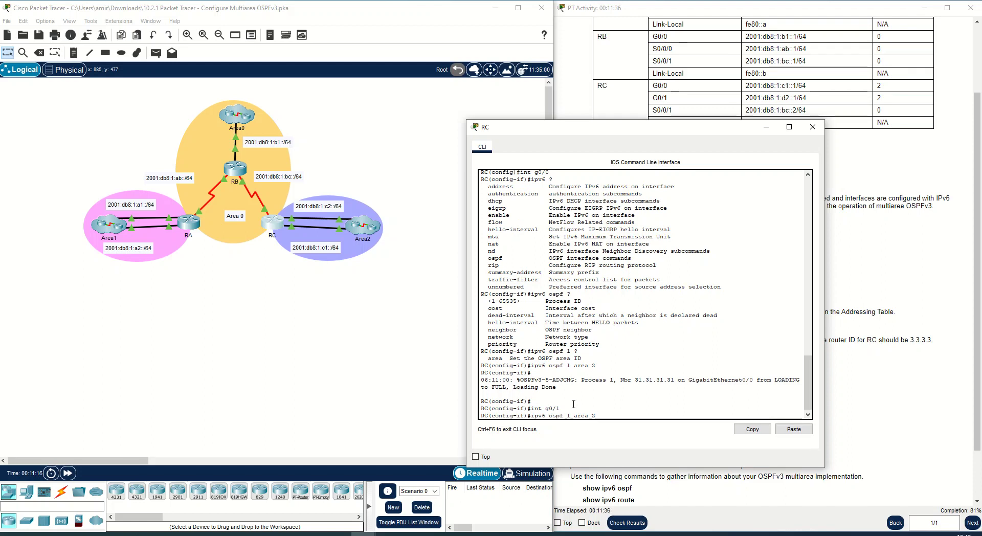
key("Return")
- Enter RC's interface S0/0/1 and assign it to OSPFv3 process 1 in area 2
key("Up")
key("Up")
key("BackSpace")
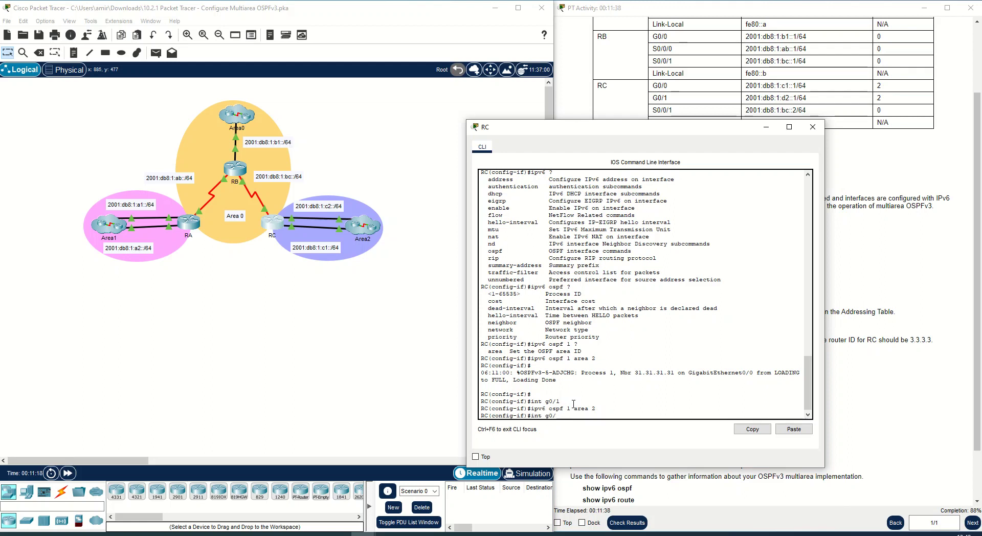
type("s0")
type("/0/0")
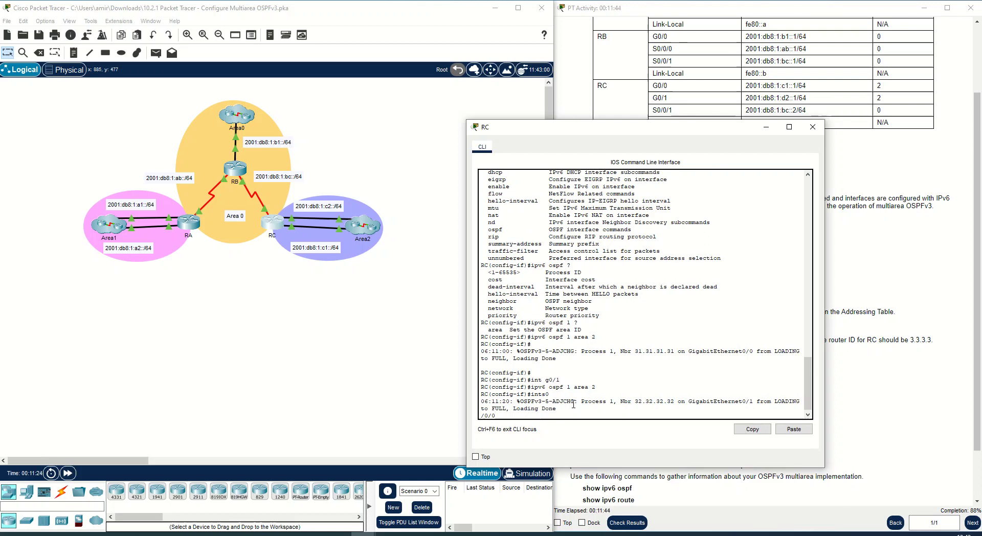
key("BackSpace")
type("1")
key("Return")
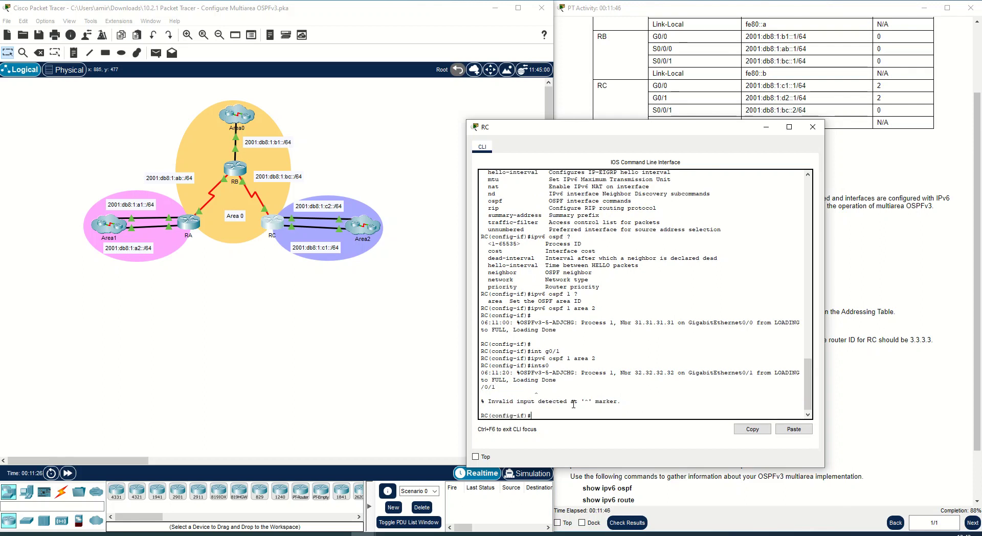
key("Up")
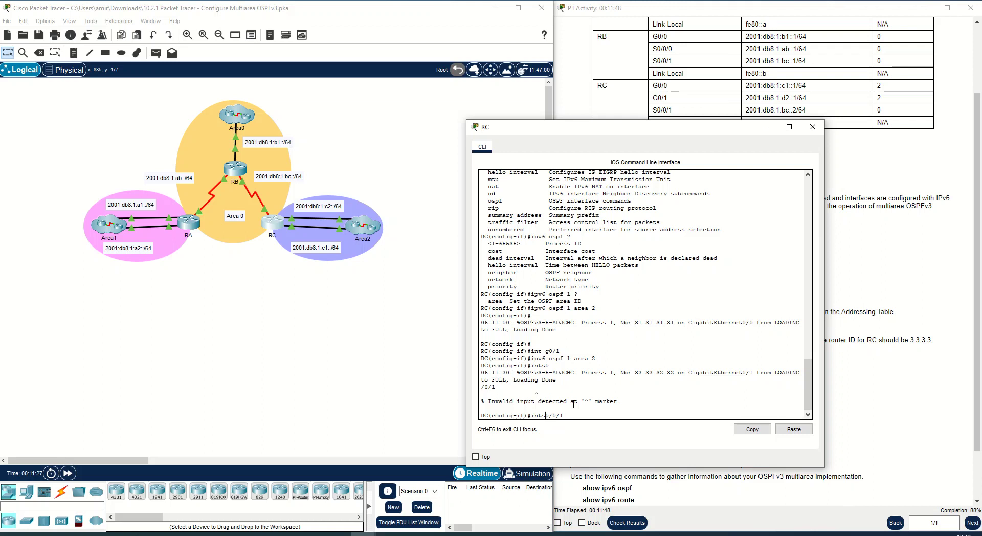
key("Left")
key("Return")
key("Up")
key("Up")
key("Up")
key("Return")
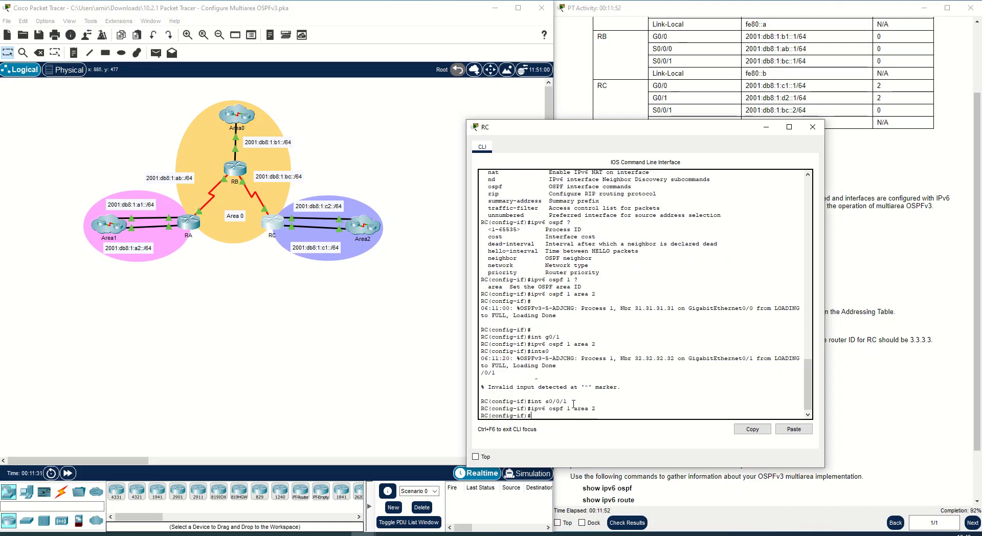
- Remove the OSPFv3 process 1 area 2 assignment from S0/0/1
key("Up")
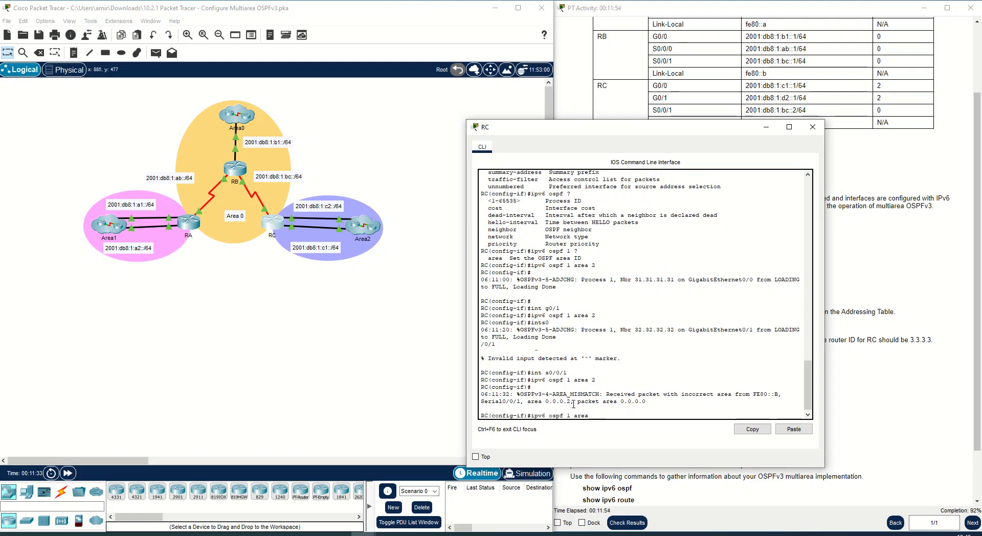
key("Up")
type("no")
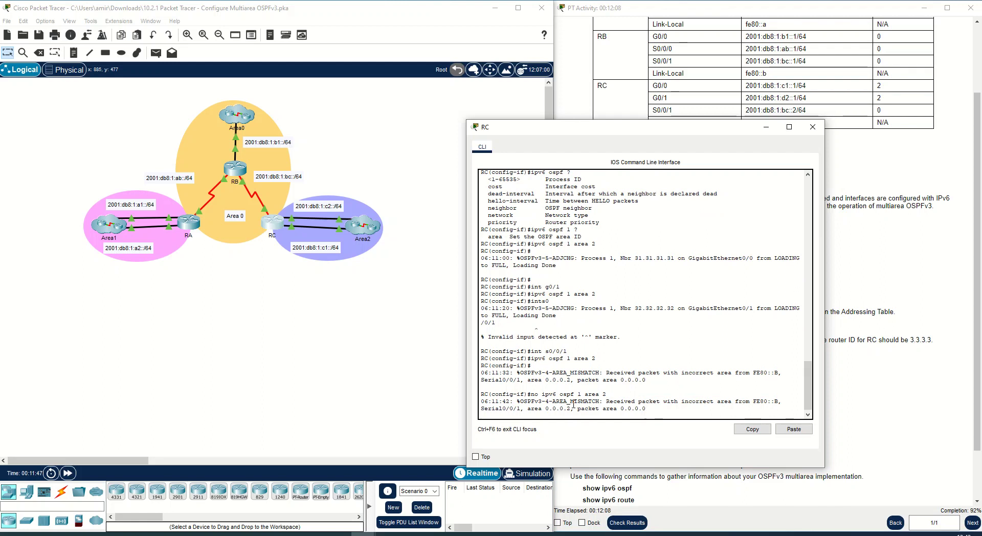
key("Return")
key("Up")
key("Return")
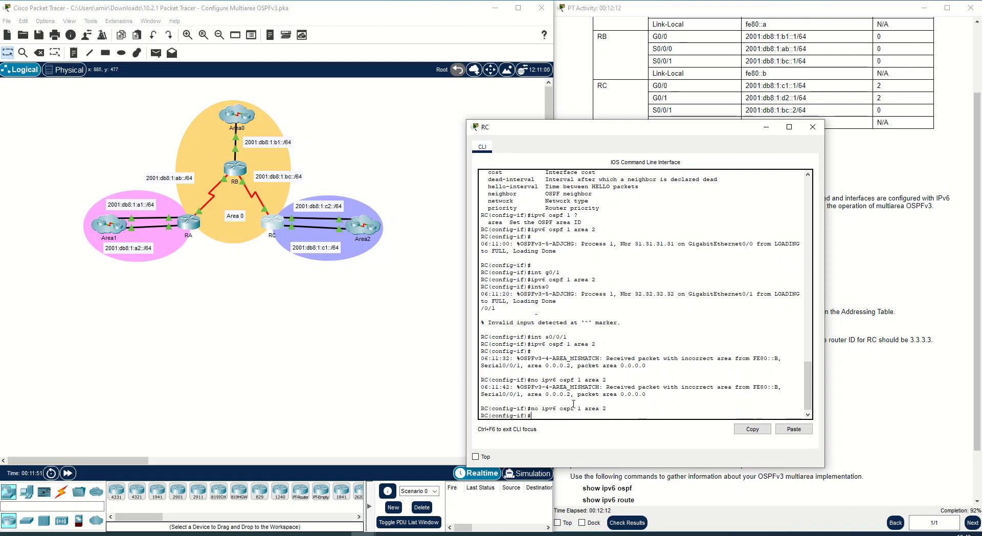
- Assign S0/0/1 on RC to OSPFv3 process 1 in area 0
key("Up")
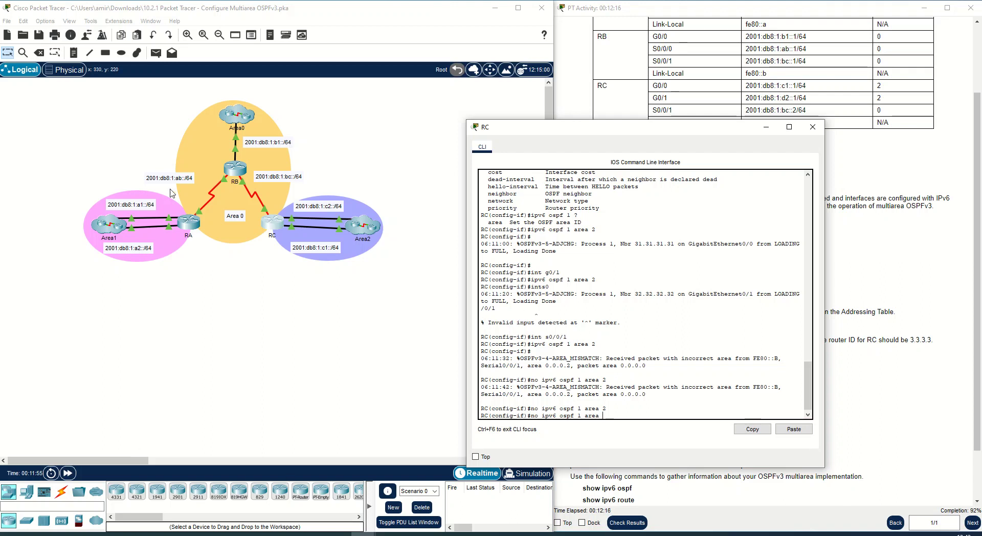
type("0")
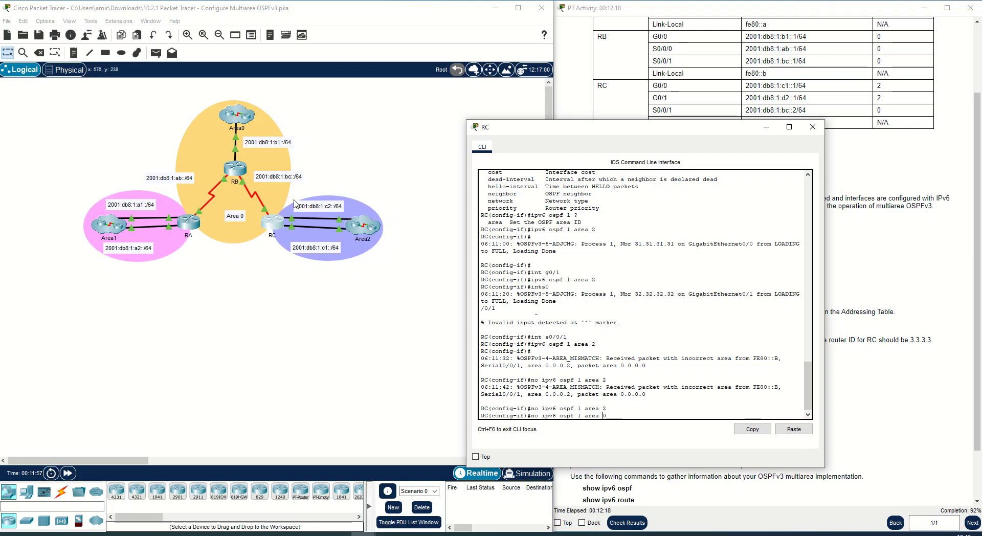
key("ctrl+a")
key("Delete")
key("Delete")
key("Delete")
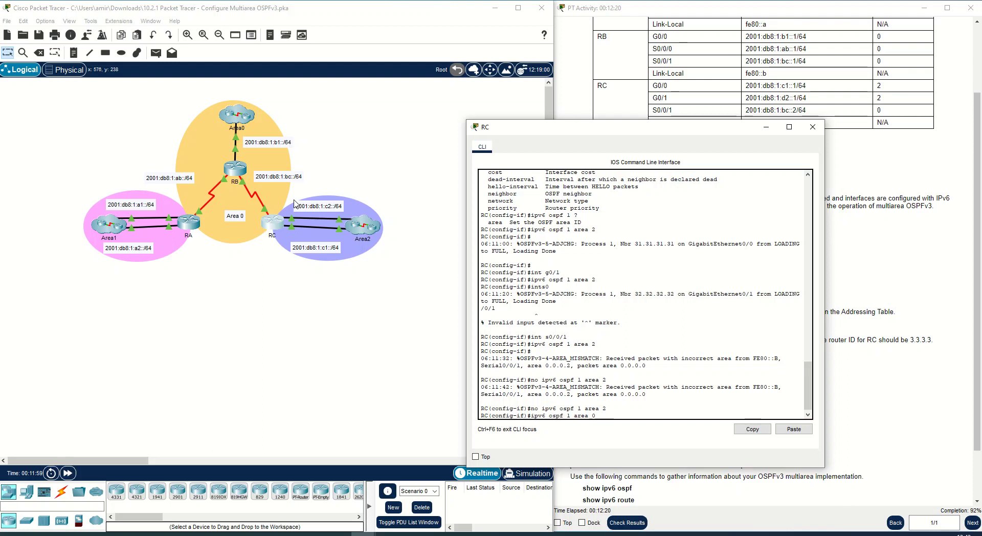
key("Return")
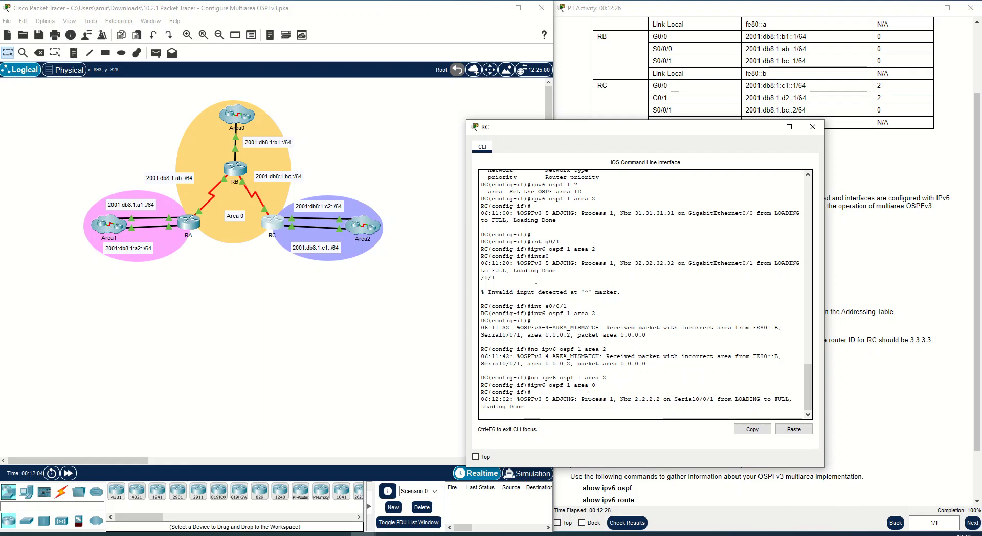
key("Return")
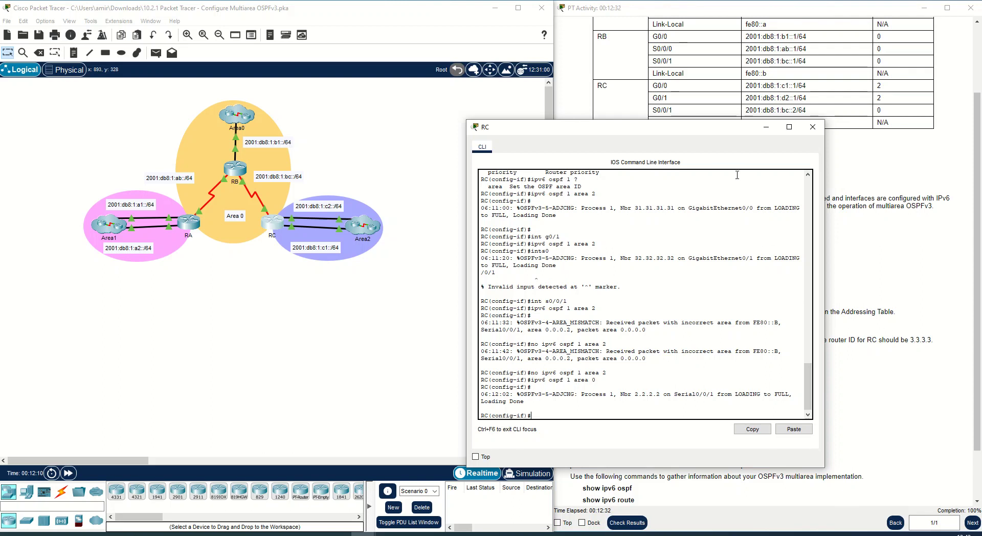
- Open RA's command line and leave configuration mode back to privileged EXEC
left_click(766, 126)
scroll(679, 337, "down", 3)
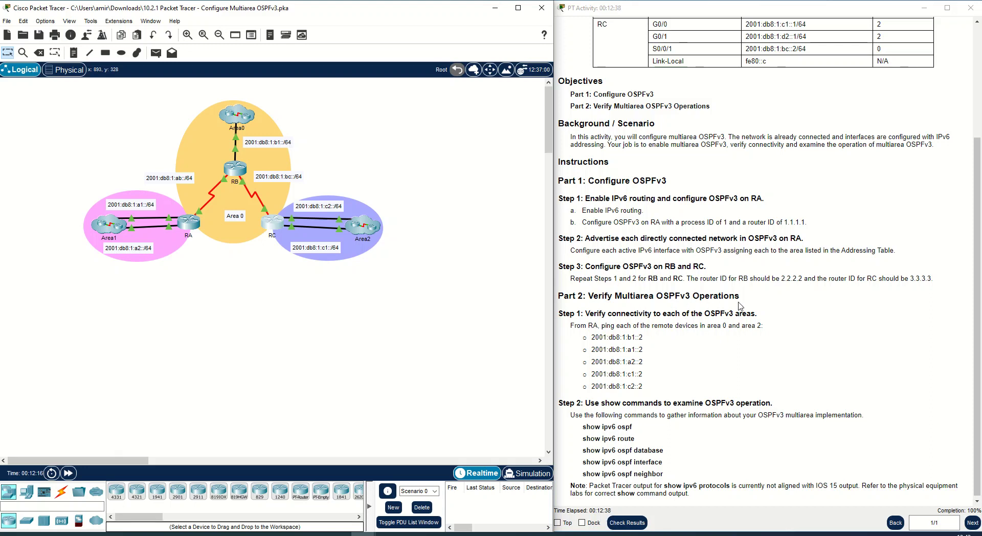
double_click(660, 296)
left_click(635, 313)
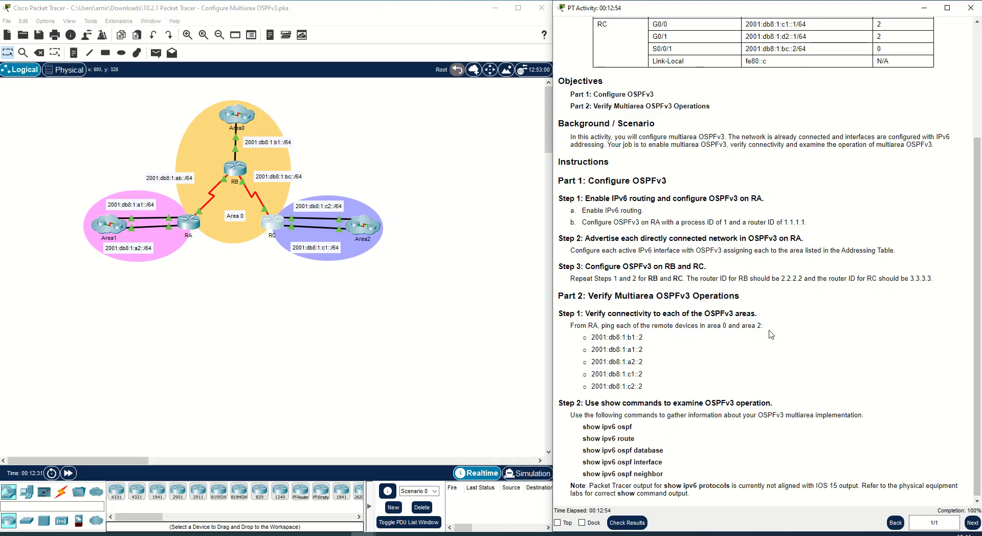
left_click(191, 217)
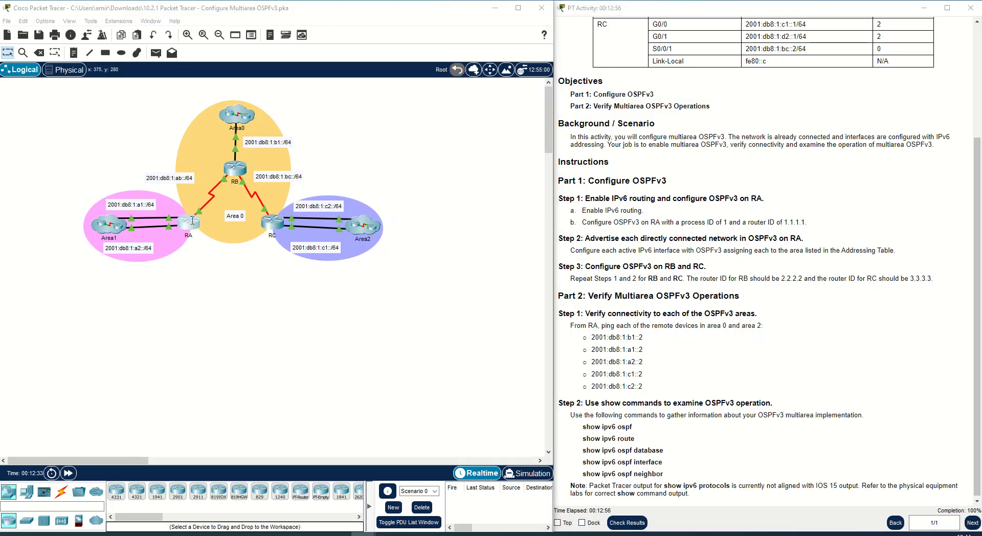
key("Return")
key("Return")
key("Return")
type("en")
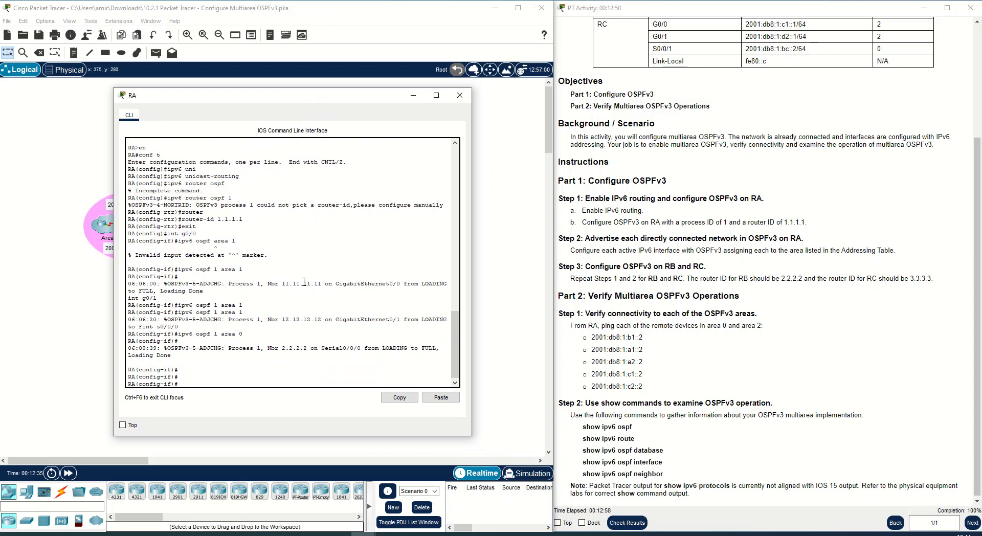
type("d")
key("Return")
key("Return")
key("Return")
key("Return")
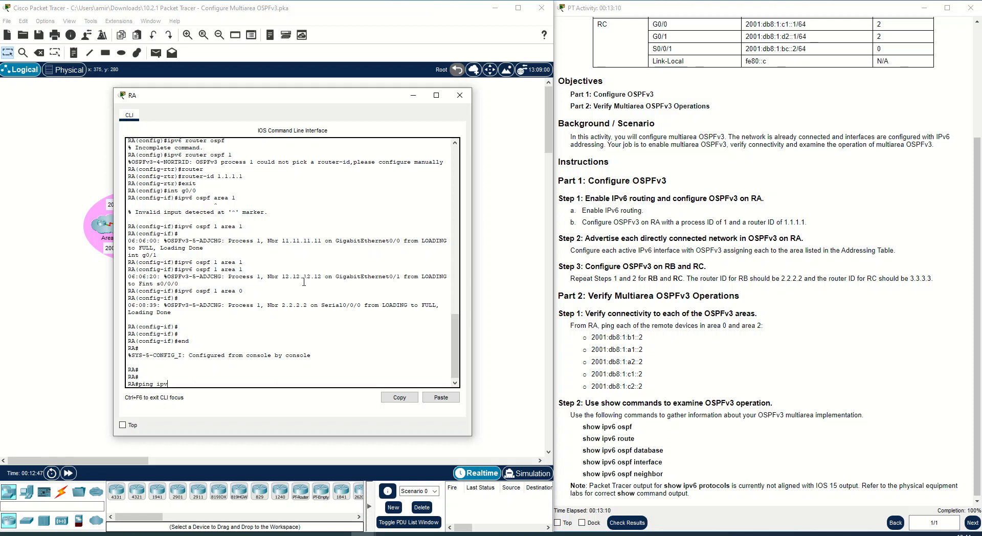
- From RA, ping the IPv6 address 2001:db8:1:b1::2 copied from the instructions
left_click_drag(643, 337, 591, 337)
right_click(594, 338)
left_click(607, 343)
right_click(185, 381)
left_click(203, 398)
key("Return")
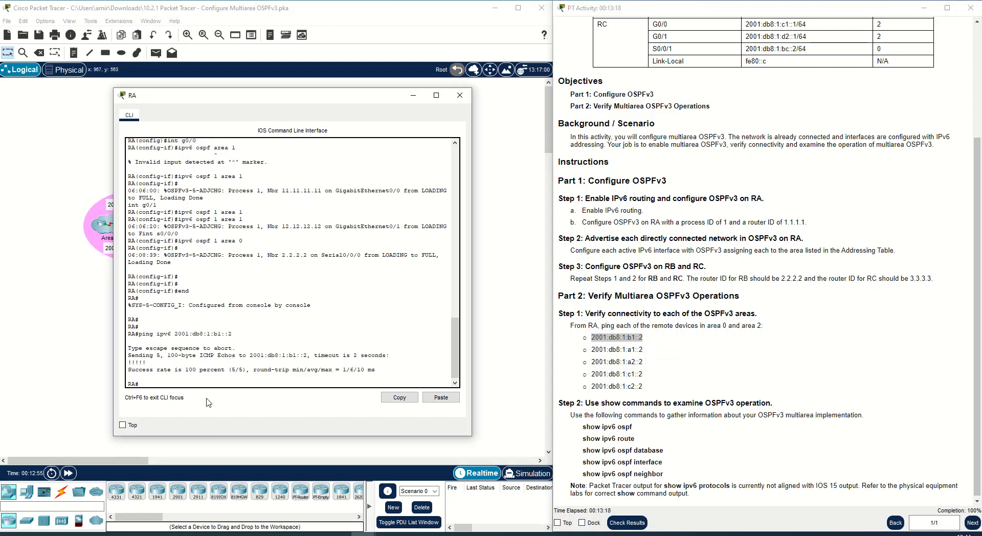
- From RA, ping the IPv6 address 2001:db8:1:a1::2
key("Up")
key("BackSpace")
key("BackSpace")
key("BackSpace")
key("BackSpace")
key("BackSpace")
key("BackSpace")
key("BackSpace")
key("BackSpace")
key("BackSpace")
key("BackSpace")
left_click_drag(647, 352, 593, 349)
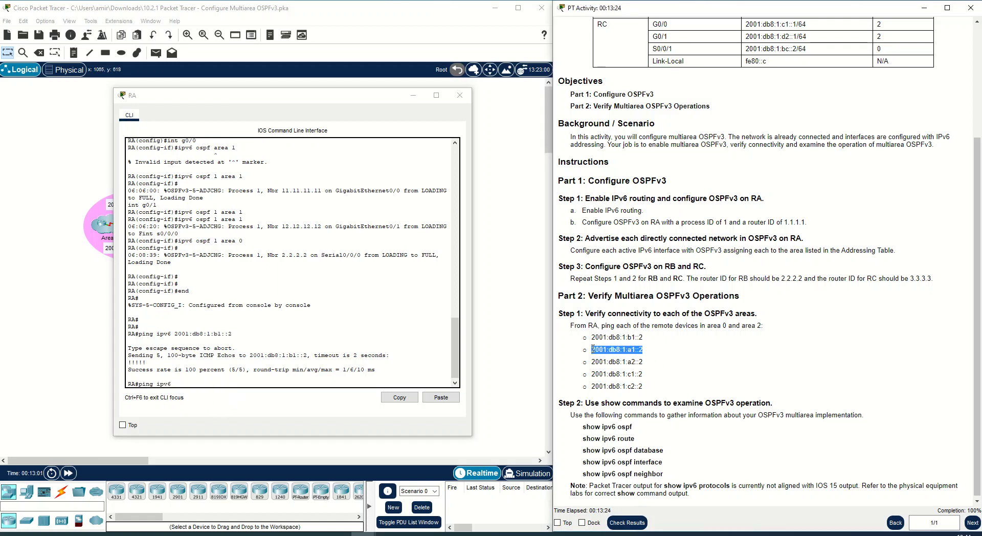
right_click(610, 352)
left_click(627, 359)
left_click(219, 403)
key("ctrl+v")
key("Return")
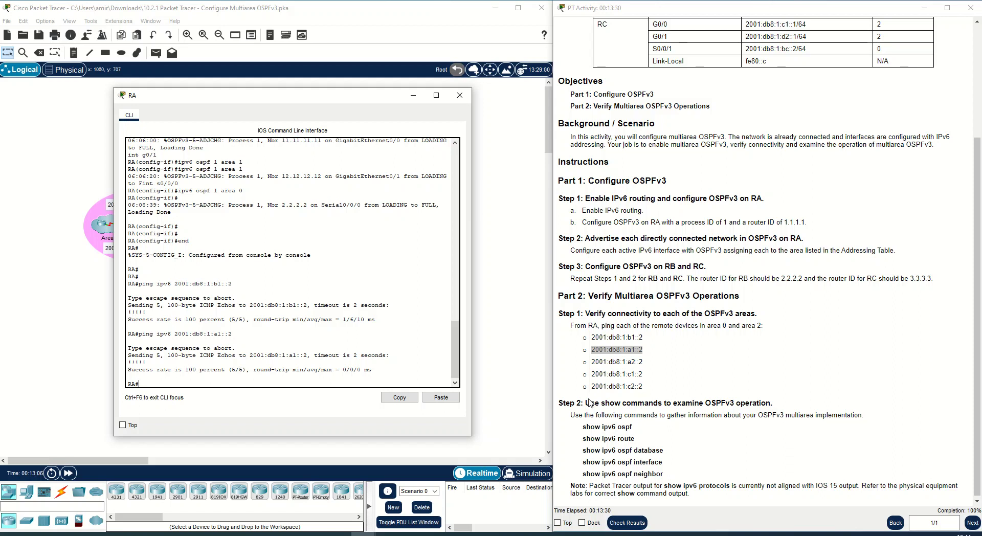
- From RA, ping the IPv6 address 2001:db8:1:a2::2
left_click_drag(650, 363, 599, 362)
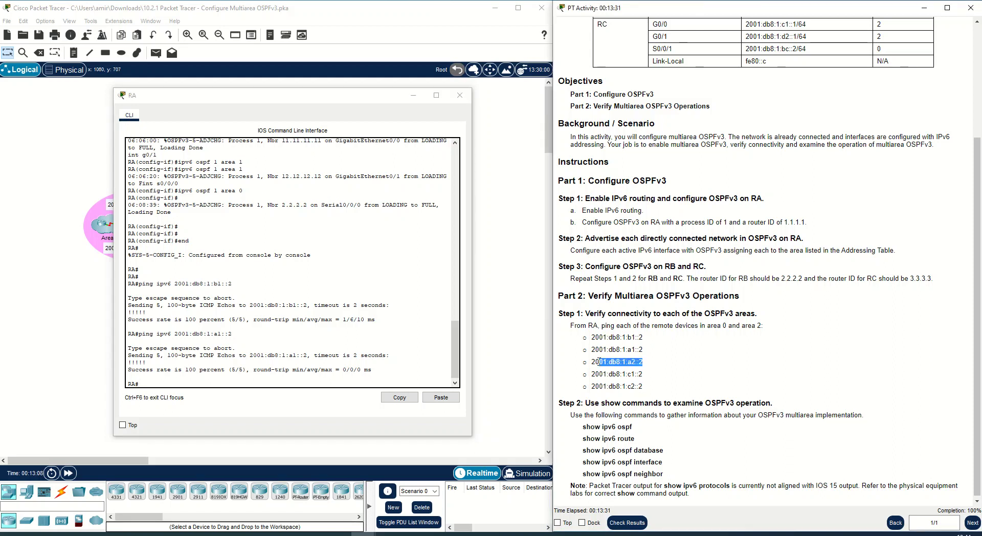
right_click(601, 363)
left_click(622, 372)
left_click(307, 379)
type("ping")
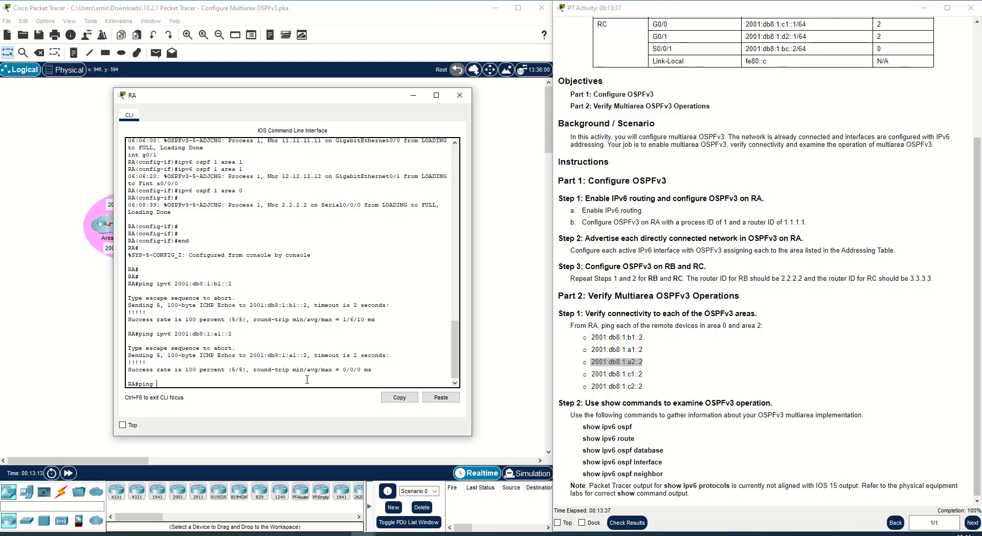
right_click(307, 380)
left_click(319, 399)
key("Return")
- From RA, ping the IPv6 address 2001:db8:1:c1::2
left_click_drag(665, 374, 592, 374)
right_click(595, 374)
left_click(612, 381)
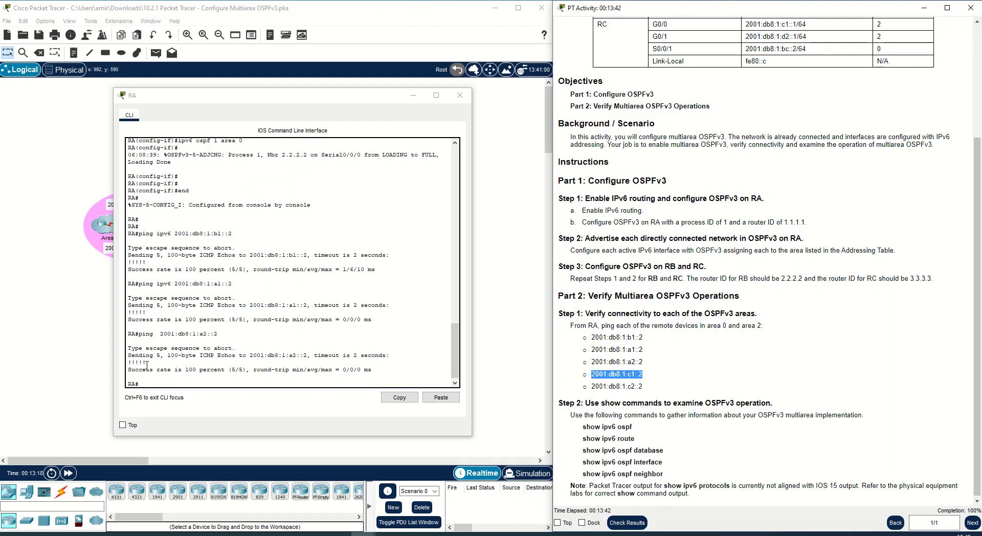
left_click(162, 383)
type("pi")
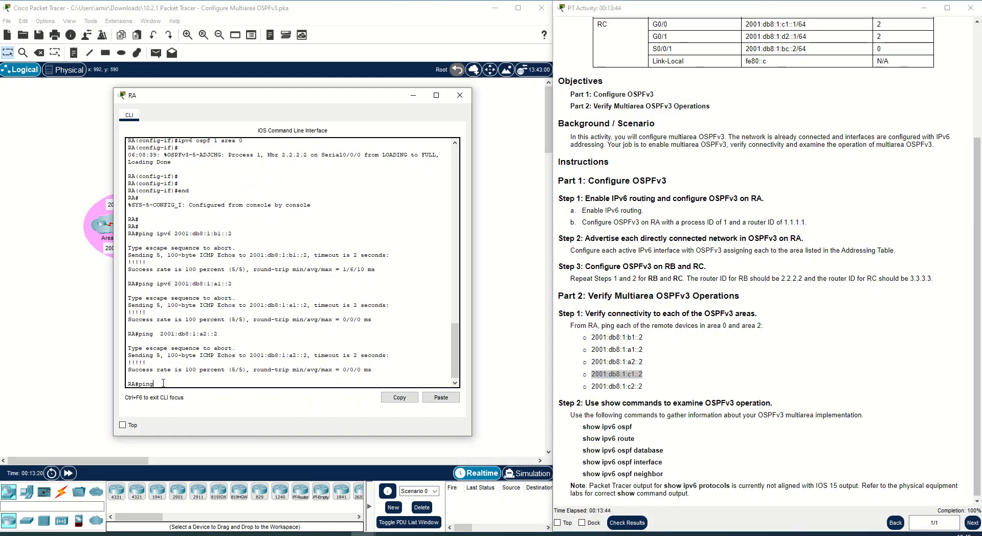
type("ng")
right_click(163, 384)
left_click(180, 403)
key("Return")
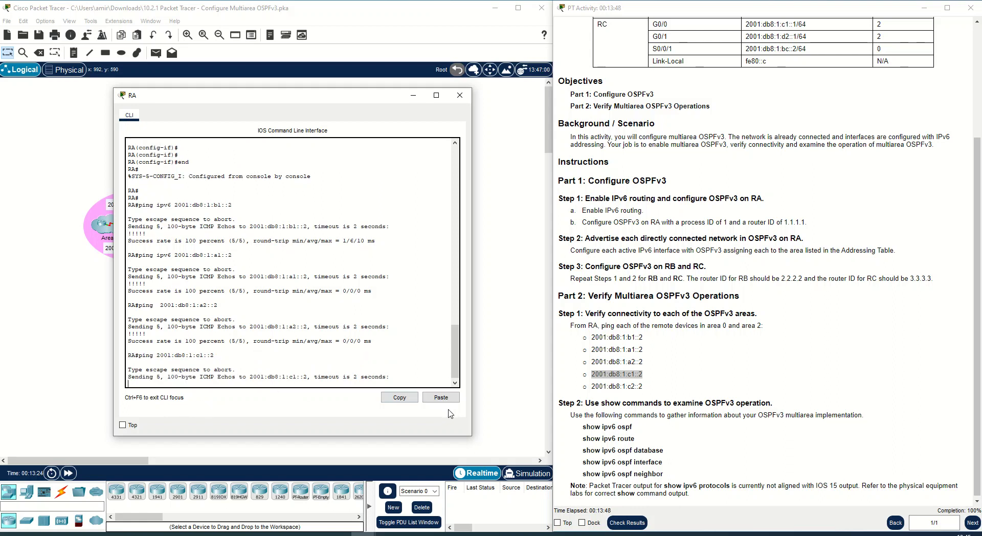
left_click(640, 374)
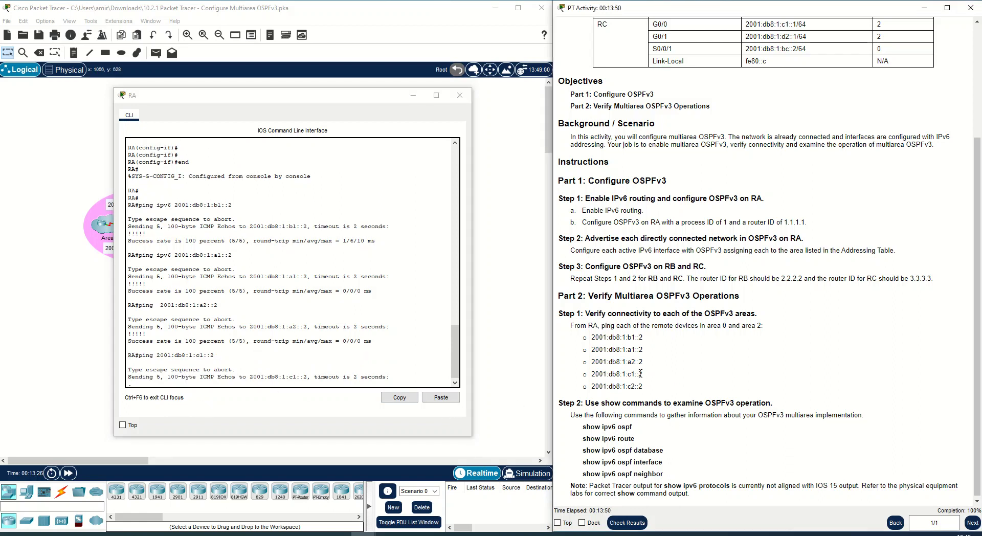
- Repeat the ping from RA to the IPv6 address 2001:db8:1:c1::2
left_click_drag(645, 375, 603, 375)
left_click(245, 382)
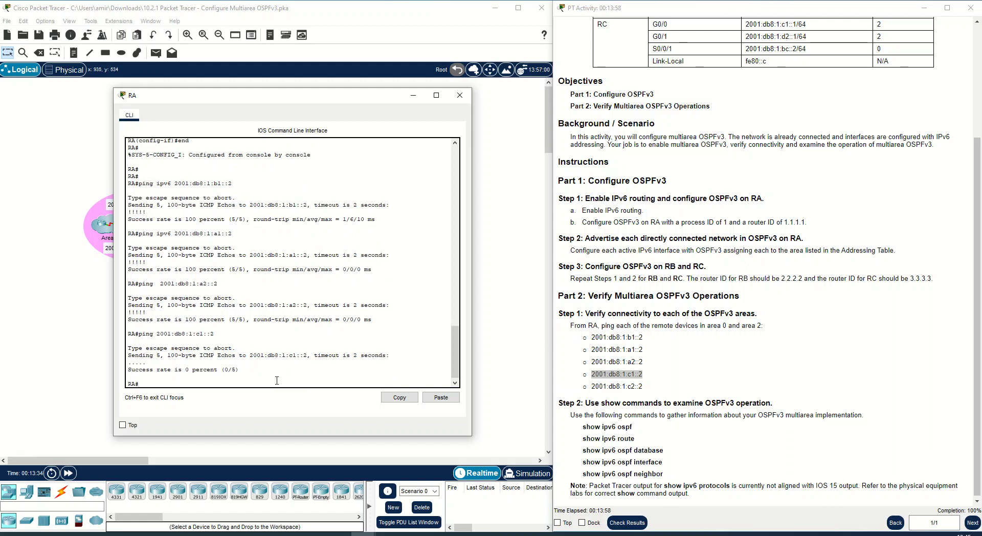
type("ping")
right_click(616, 374)
left_click(632, 382)
left_click(216, 383)
right_click(216, 382)
left_click(235, 404)
key("Return")
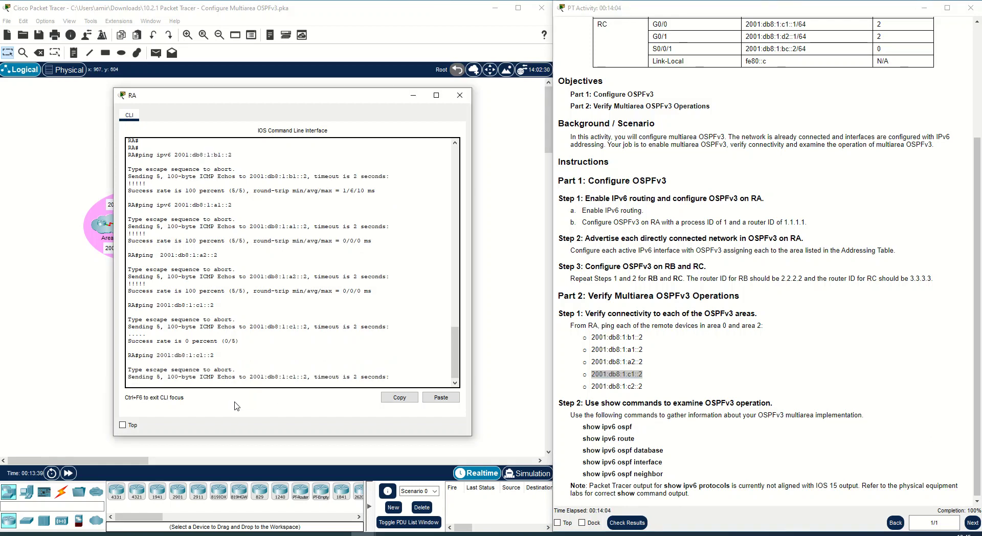
- From RA, ping the IPv6 address 2001:db8:1:c2::2 copied from the instructions
left_click_drag(280, 101, 225, 155)
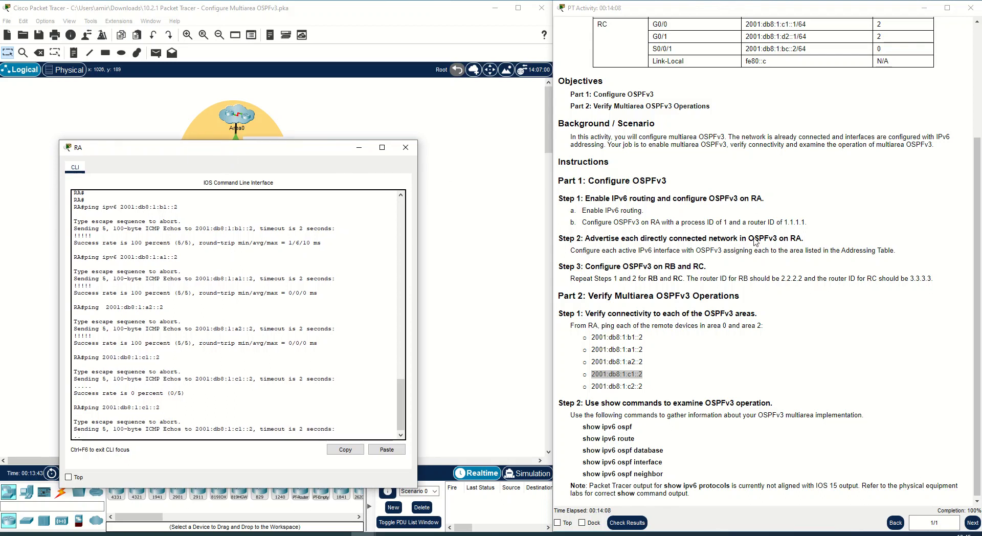
scroll(688, 191, "up", 3)
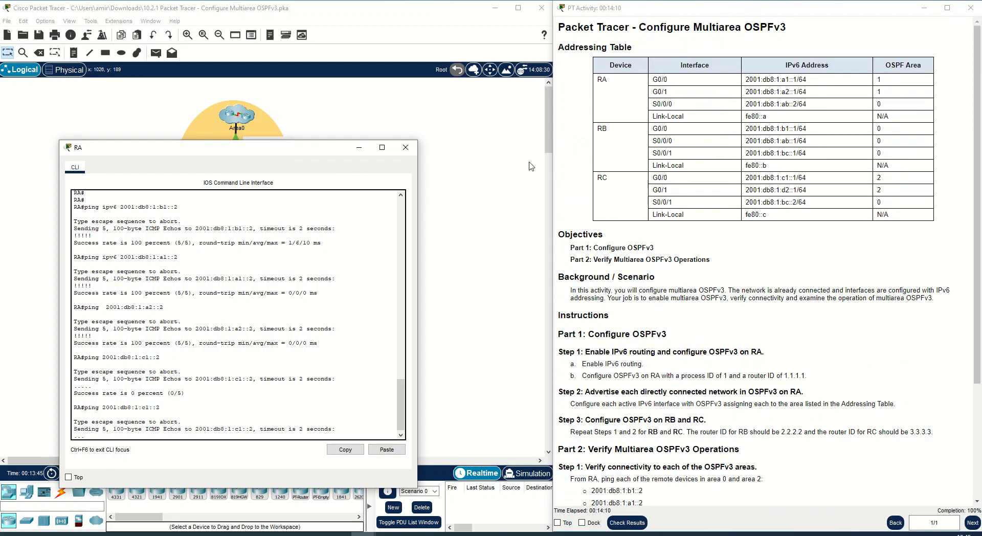
left_click_drag(318, 151, 573, 291)
left_click_drag(212, 341, 320, 178)
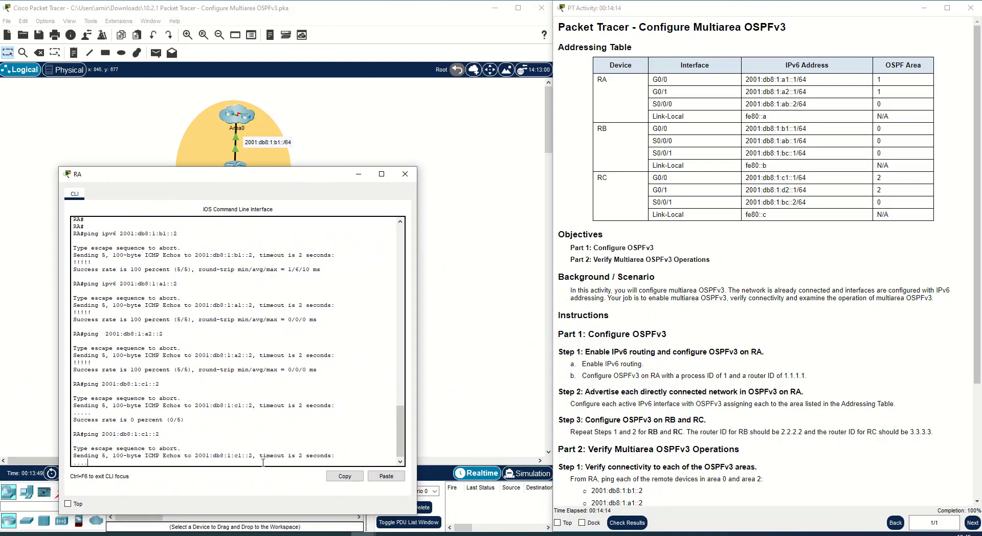
type("ping")
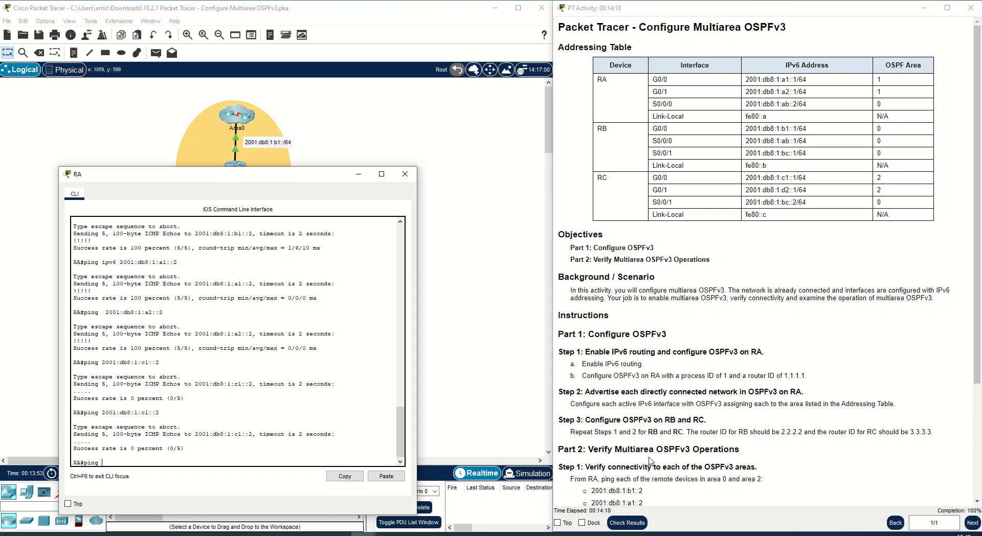
scroll(648, 452, "down", 3)
left_click_drag(644, 448, 591, 448)
right_click(603, 451)
left_click(603, 451)
right_click(258, 463)
left_click(291, 478)
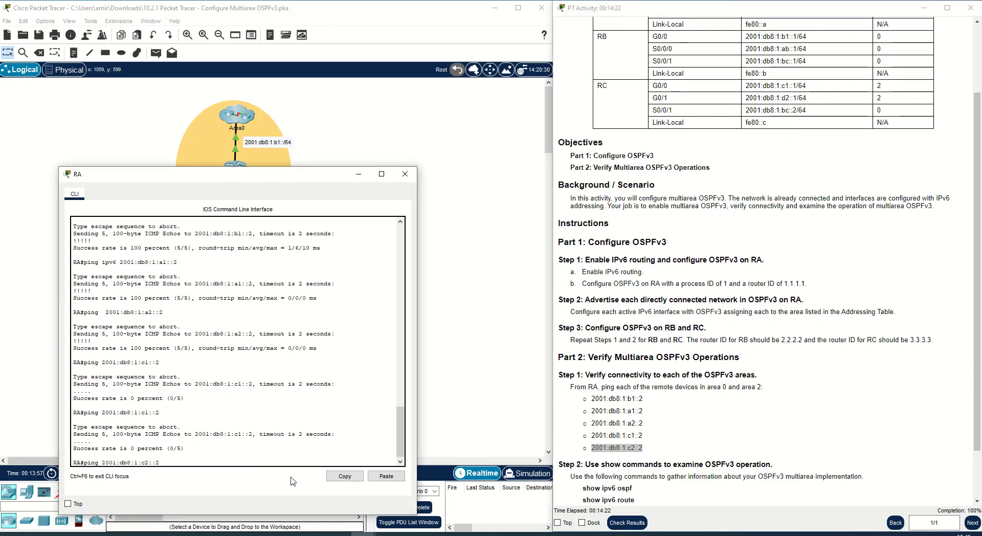
key("Return")
- Fast-forward the simulation time, then run show ipv6 ospf on RA using the command copied from the instructions
left_click_drag(231, 180, 268, 118)
scroll(551, 429, "down", 2)
left_click_drag(586, 404, 771, 404)
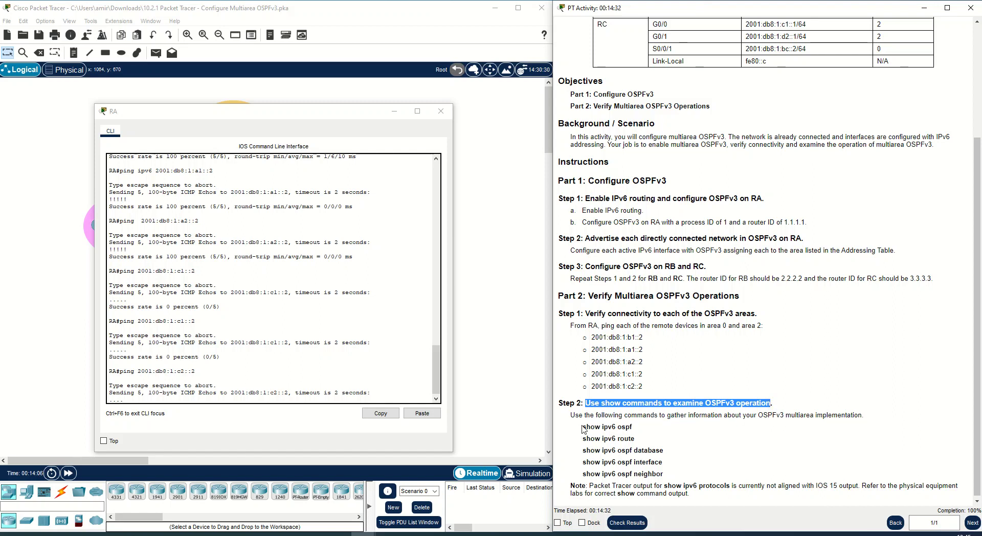
left_click_drag(583, 427, 633, 428)
right_click(623, 428)
left_click(642, 434)
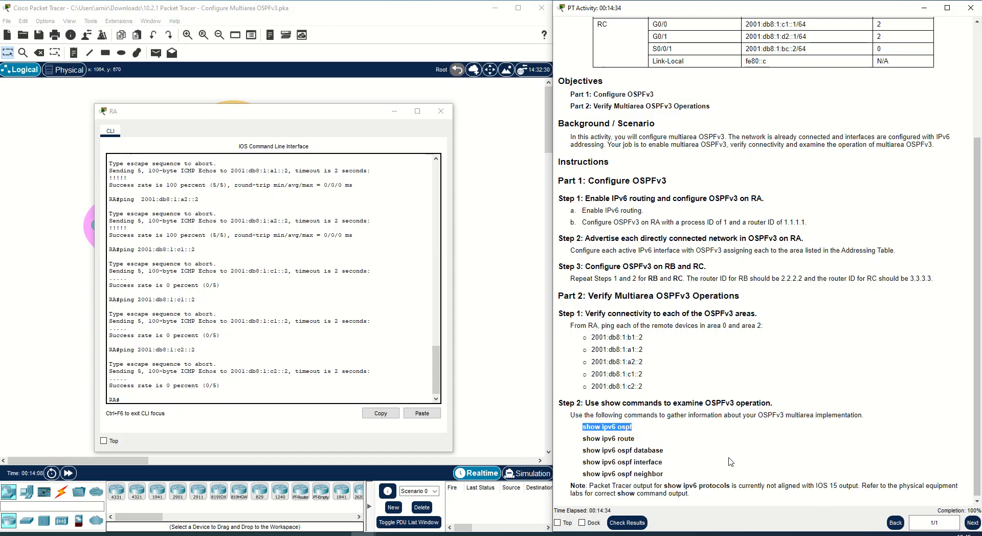
left_click(68, 473)
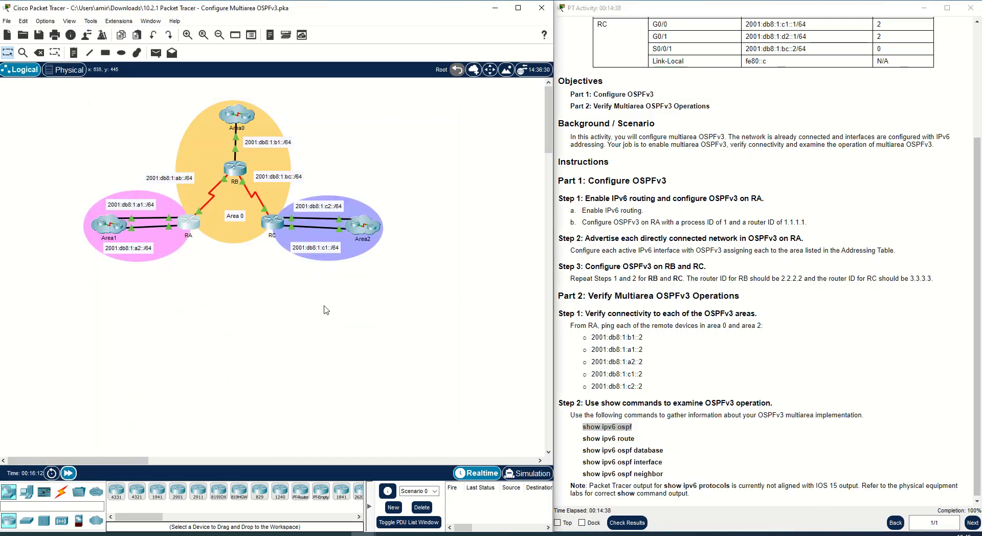
left_click(190, 226)
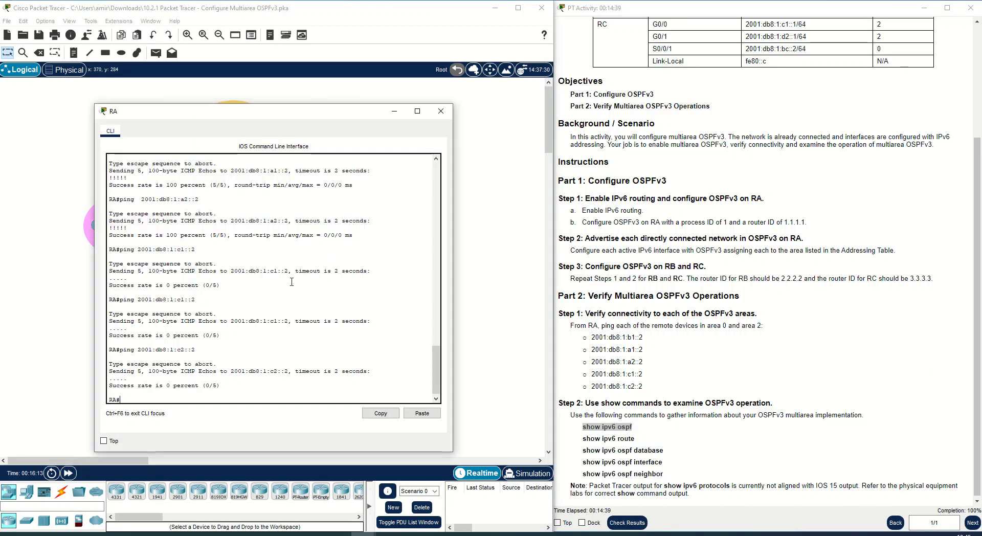
scroll(315, 343, "up", 1)
right_click(314, 342)
left_click(335, 360)
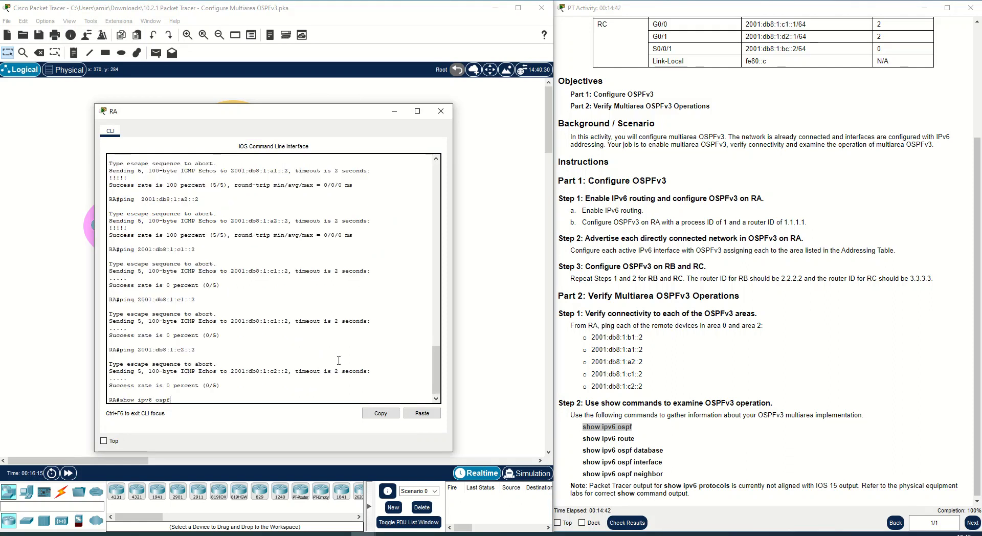
scroll(163, 297, "up", 3)
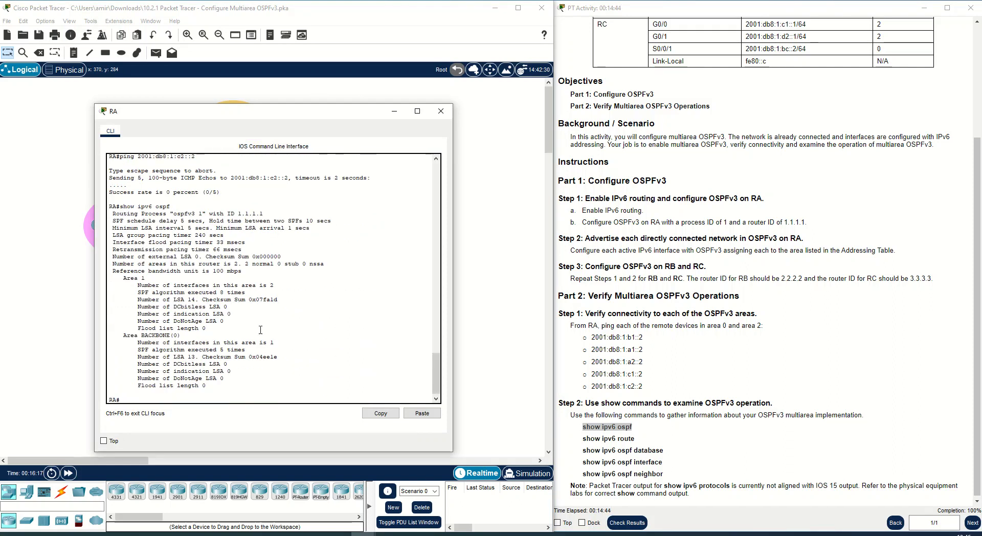
- Examine the show ipv6 ospf output for RA's router ID, timers and per-area details
scroll(162, 296, "down", 1)
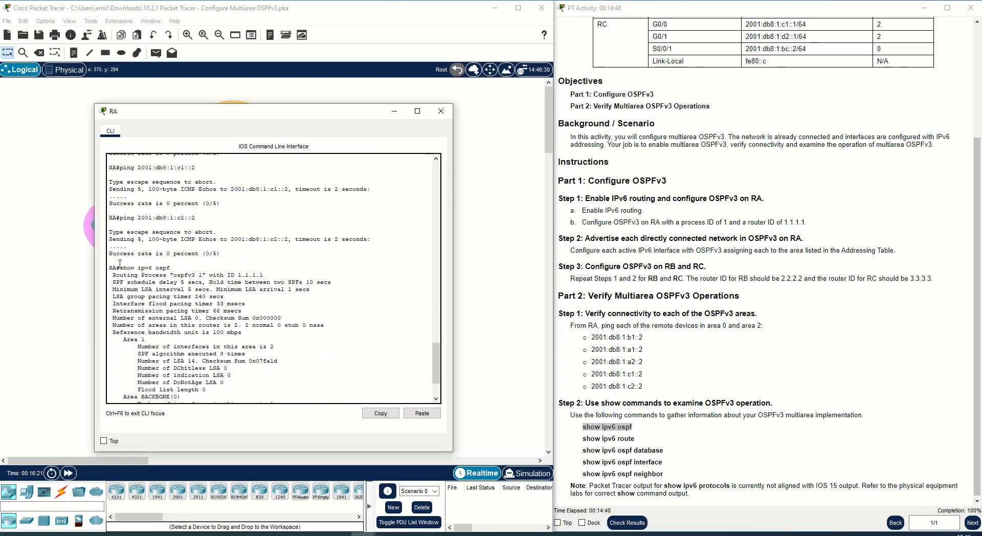
left_click_drag(121, 275, 268, 276)
mouse_move(174, 276)
left_mouse_down()
mouse_move(194, 280)
mouse_move(174, 273)
left_mouse_up()
left_click(197, 276)
left_click(150, 298)
left_click_drag(112, 282, 199, 280)
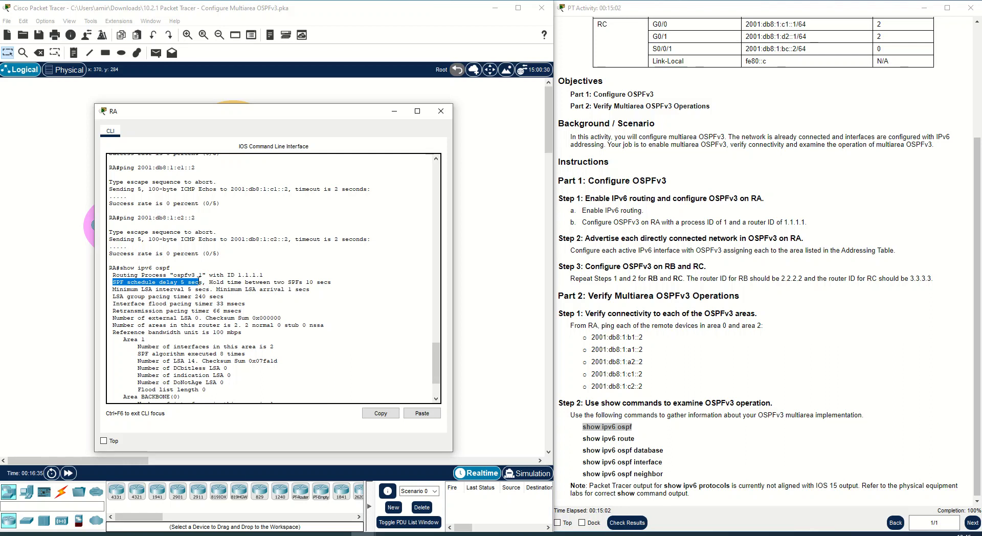
left_click(246, 282)
left_click_drag(120, 290, 310, 290)
left_click(271, 290)
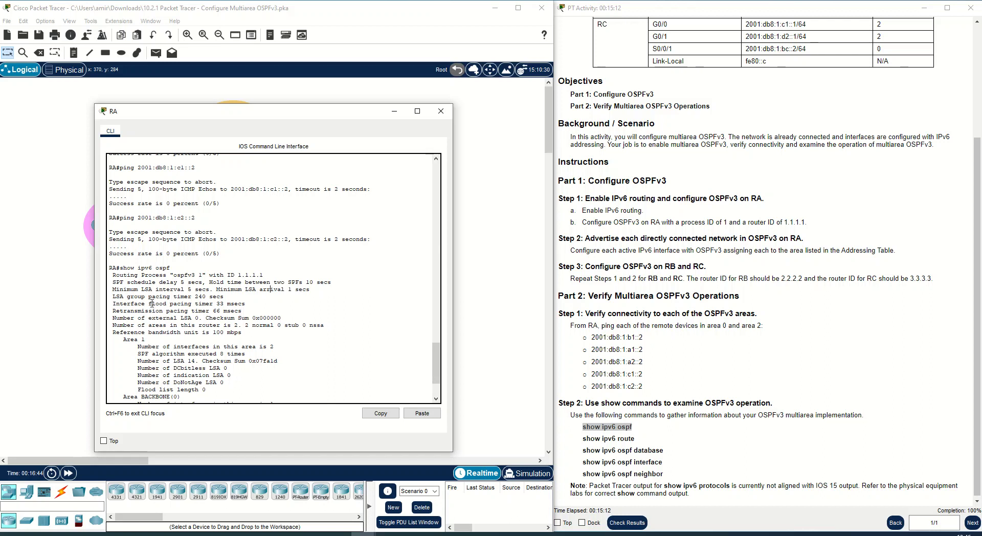
scroll(201, 330, "down", 2)
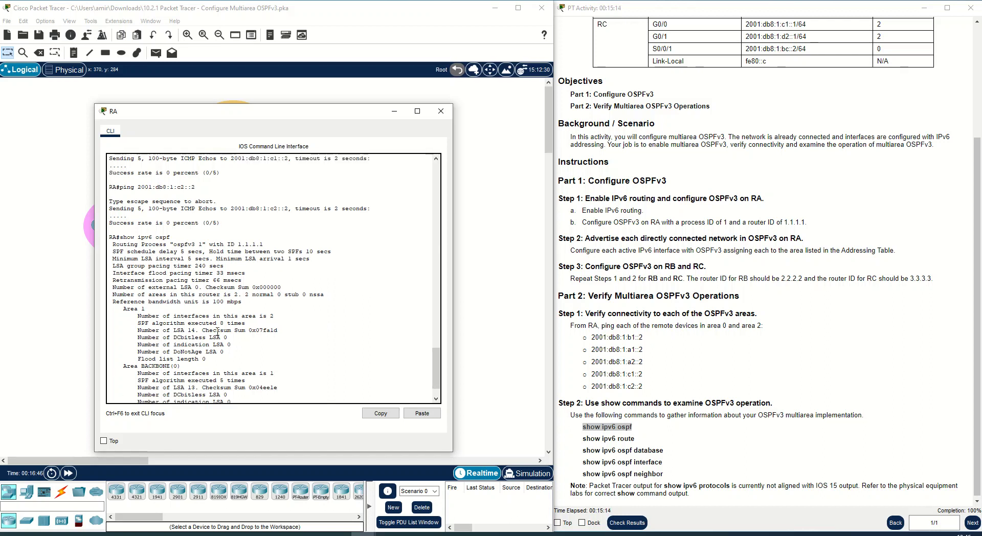
left_click_drag(124, 310, 147, 310)
left_click(124, 310)
left_click_drag(123, 310, 273, 316)
left_click(141, 322)
left_click(159, 330)
left_click_drag(121, 367, 246, 350)
scroll(144, 347, "down", 2)
left_click(243, 360)
scroll(181, 386, "down", 1)
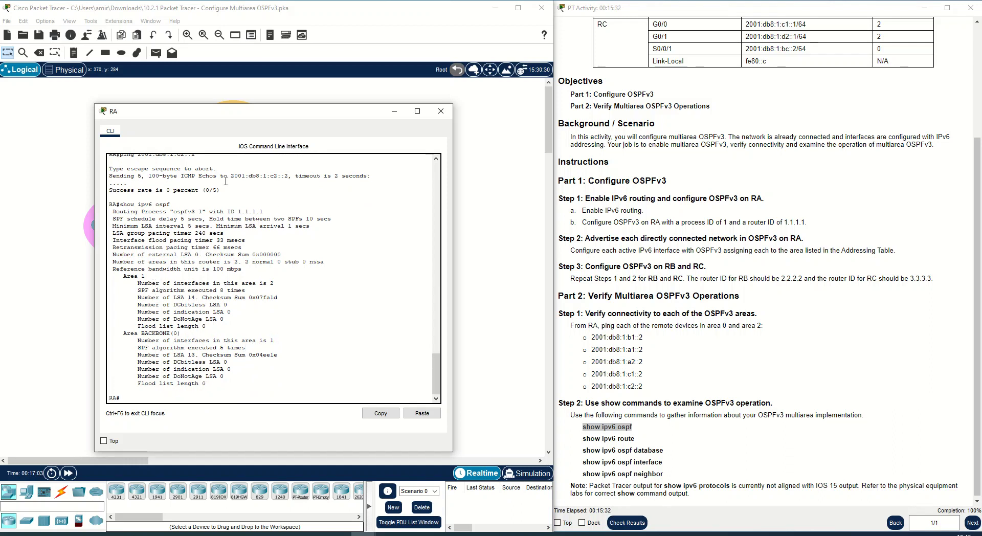
- Run show ipv6 route on RA
left_click_drag(254, 112, 504, 136)
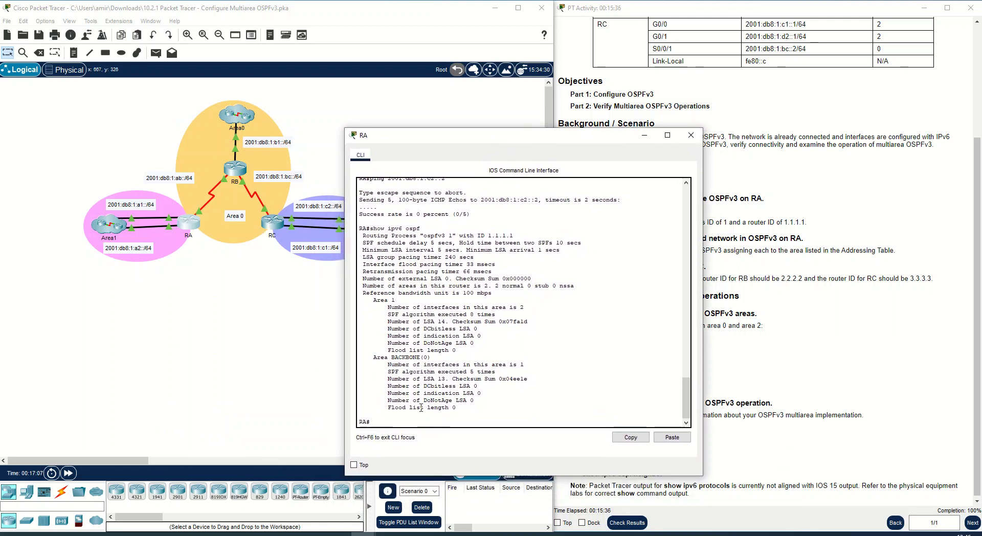
left_click_drag(567, 139, 342, 105)
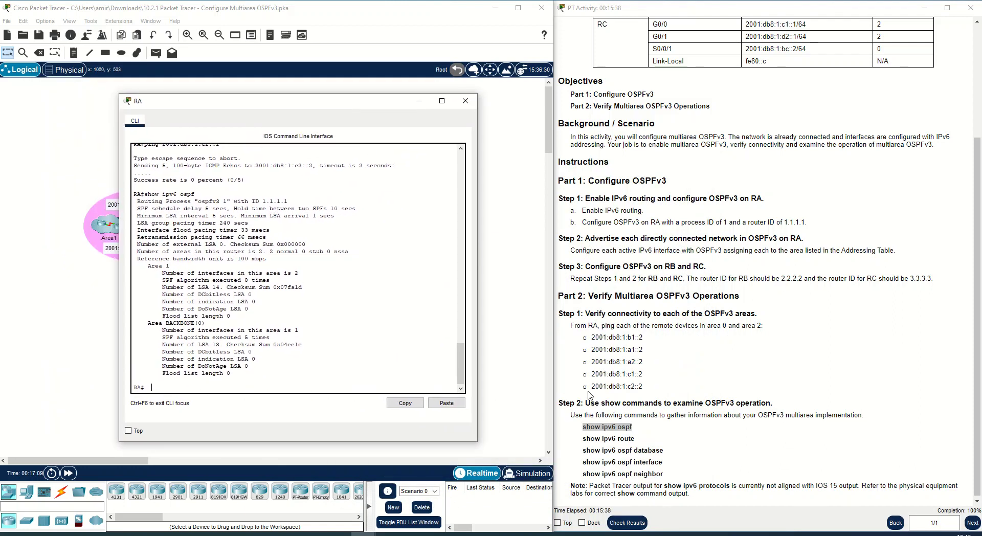
left_click_drag(644, 439, 584, 438)
triple_click(585, 439)
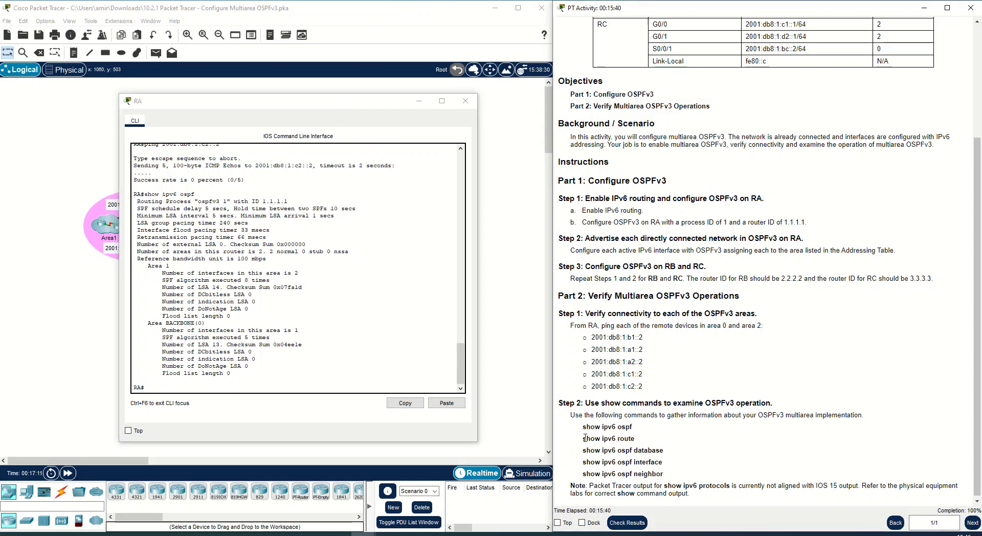
right_click(585, 439)
left_click(608, 445)
left_click(222, 409)
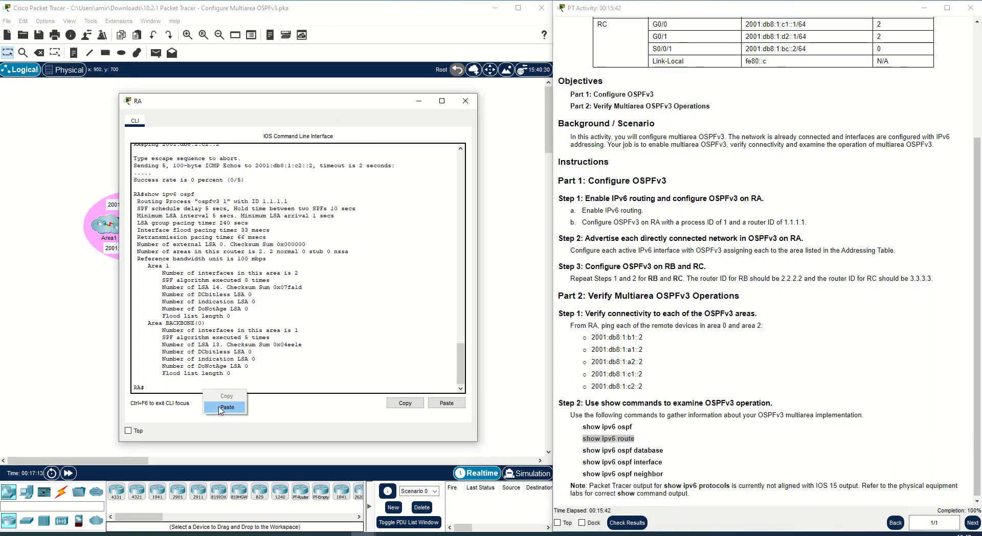
key("ctrl+v")
key("Return")
key("Return")
key("Return")
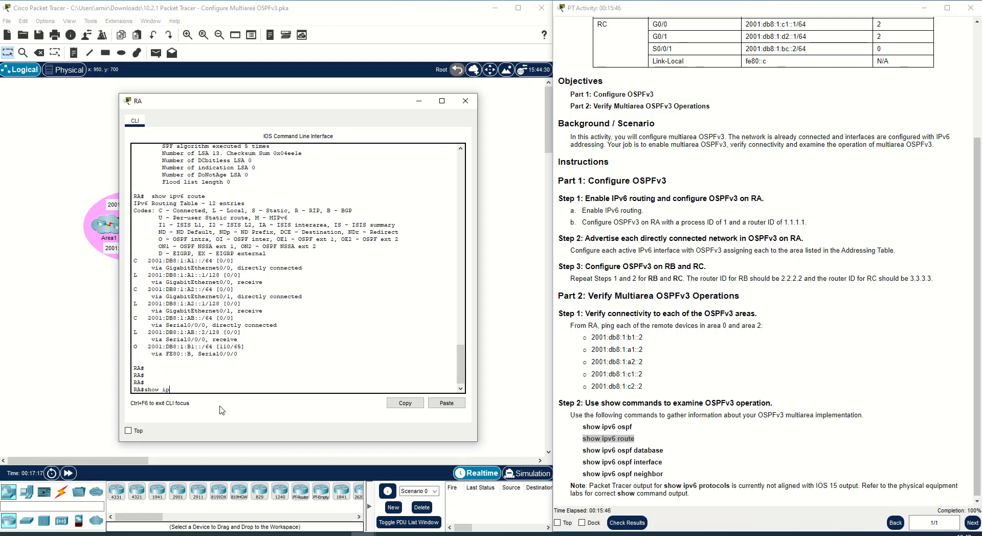
type("show ipv6 route")
key("Return")
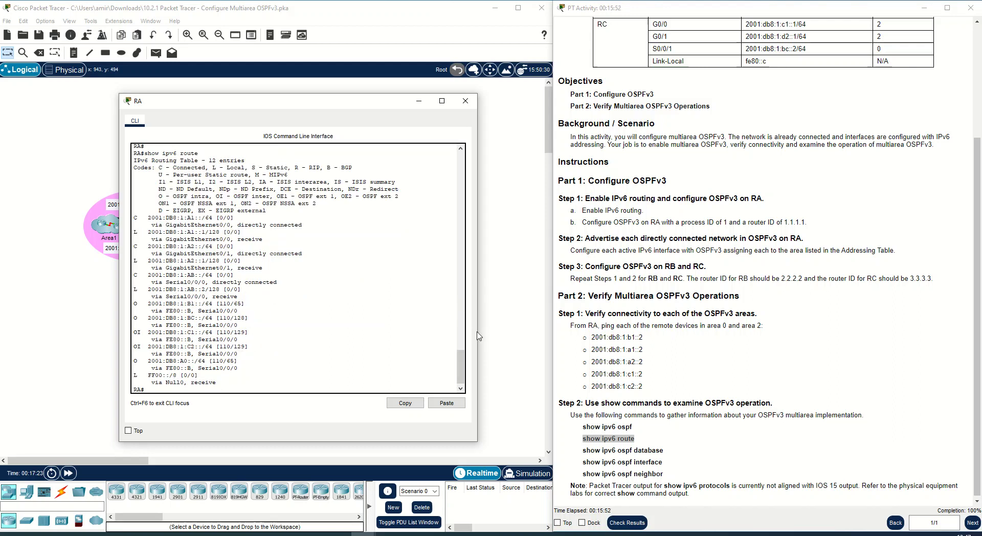
- Examine RA's IPv6 routing table, comparing connected, local, OSPF intra-area and inter-area routes
left_click_drag(477, 333, 807, 356)
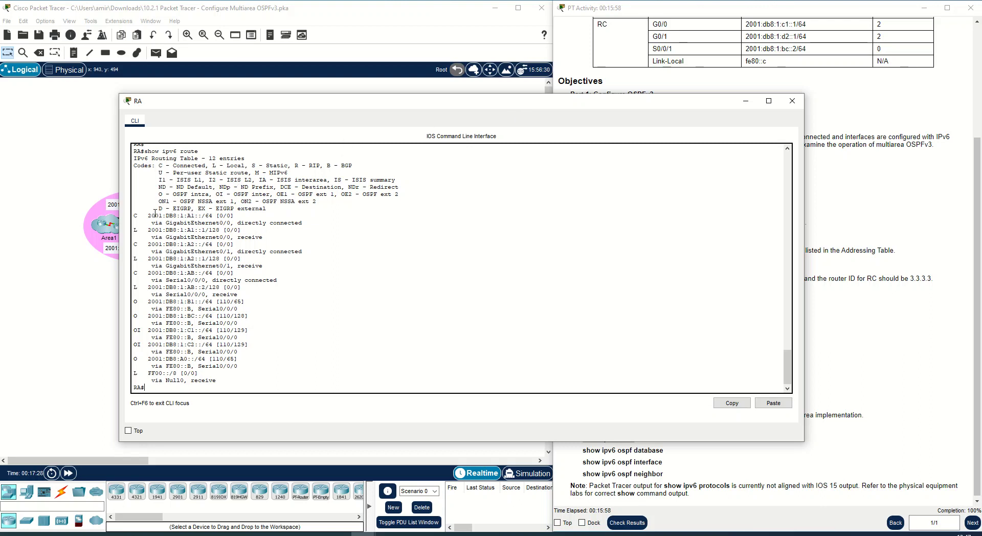
left_click_drag(320, 101, 585, 107)
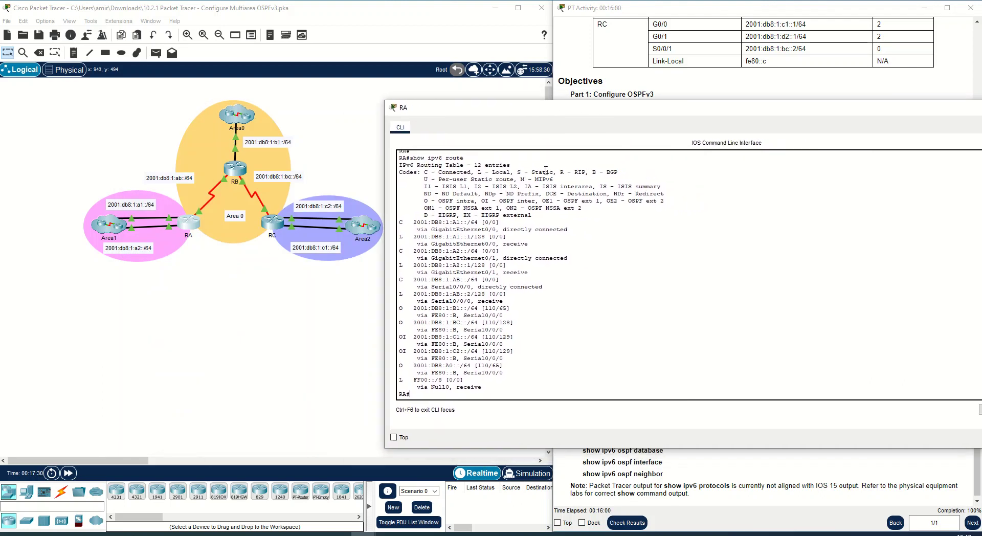
left_click_drag(400, 222, 501, 224)
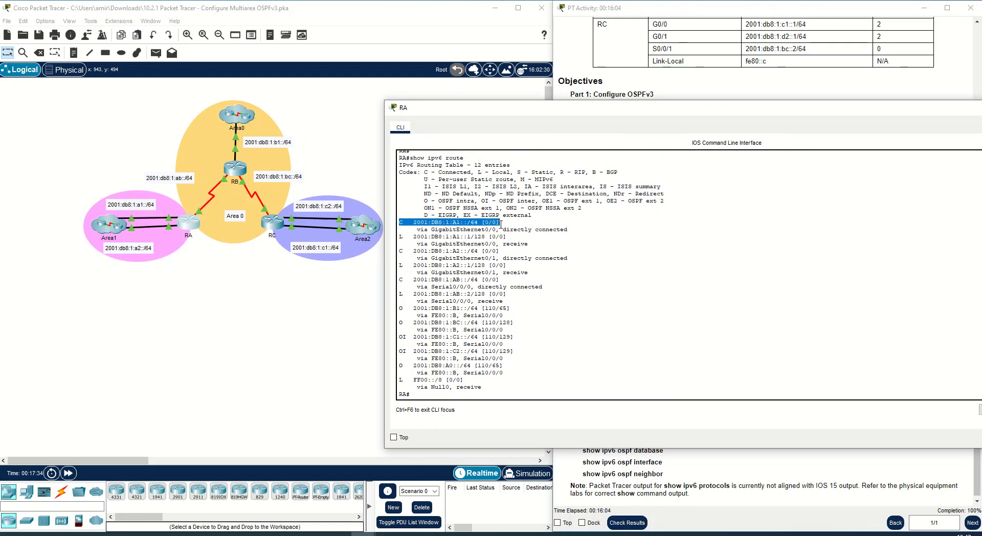
left_click(492, 230)
left_click_drag(401, 223, 496, 224)
left_click(171, 230)
left_click(171, 229)
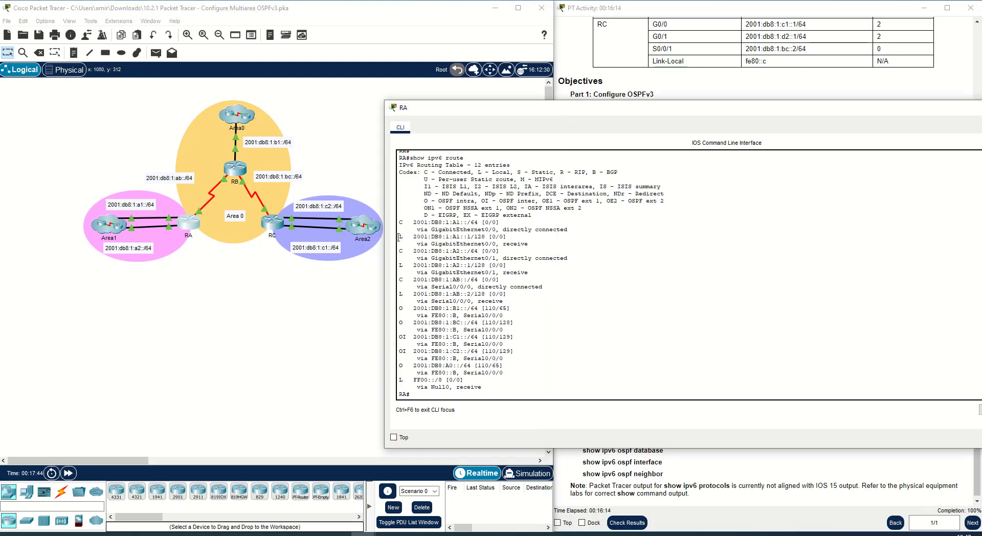
left_click_drag(413, 237, 506, 238)
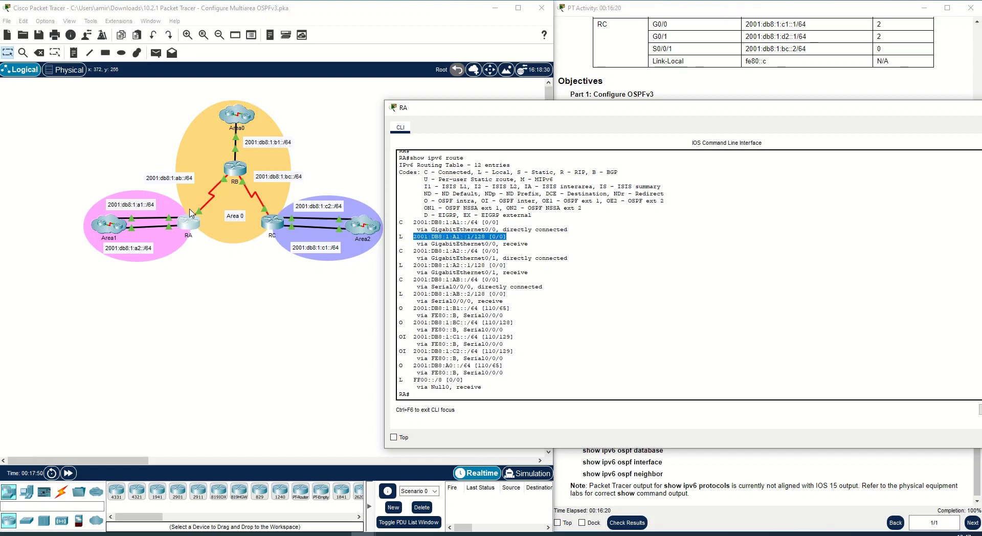
left_click_drag(402, 229, 403, 240)
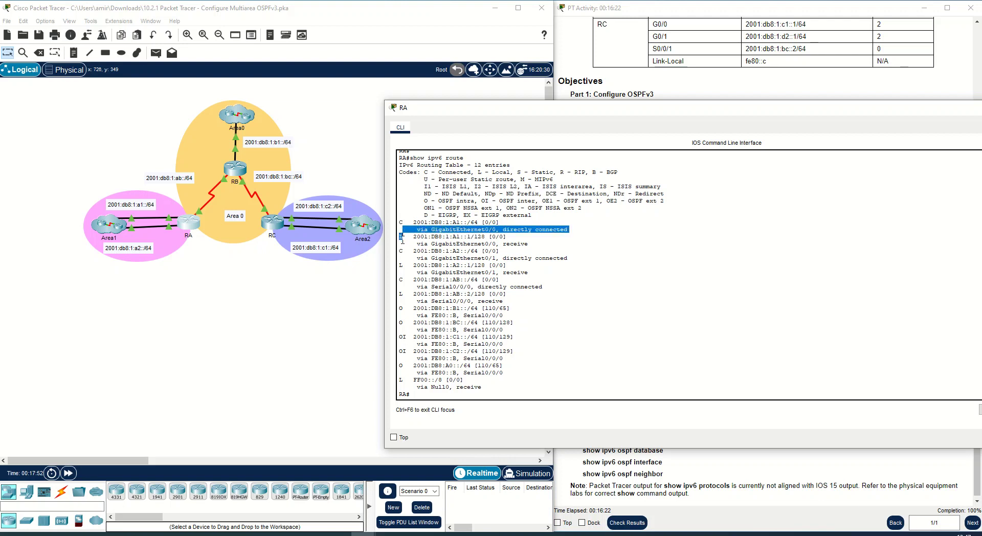
left_click(404, 259)
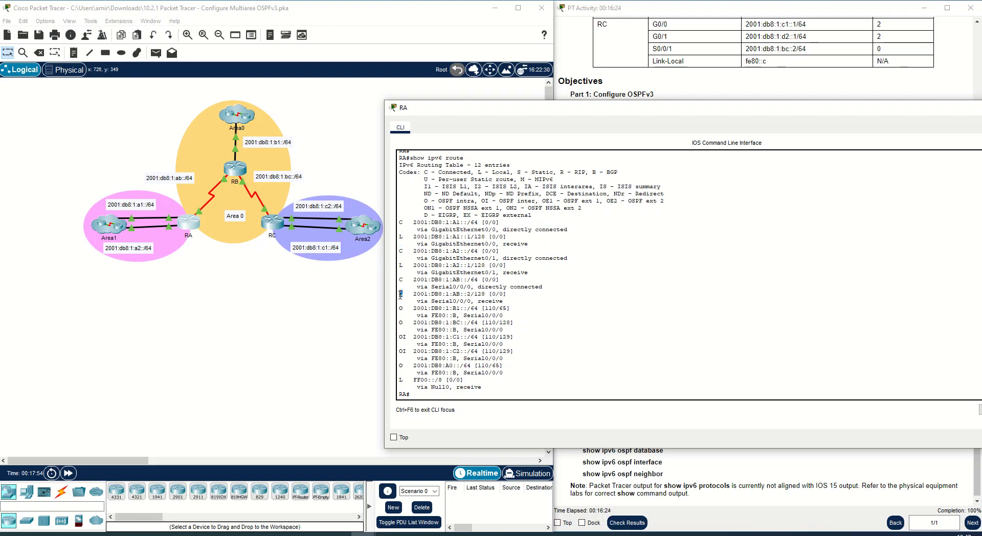
left_click_drag(407, 237, 404, 264)
left_click(403, 379)
left_click(402, 309)
mouse_move(399, 307)
left_mouse_down()
mouse_move(511, 314)
mouse_move(466, 326)
mouse_move(396, 307)
left_mouse_up()
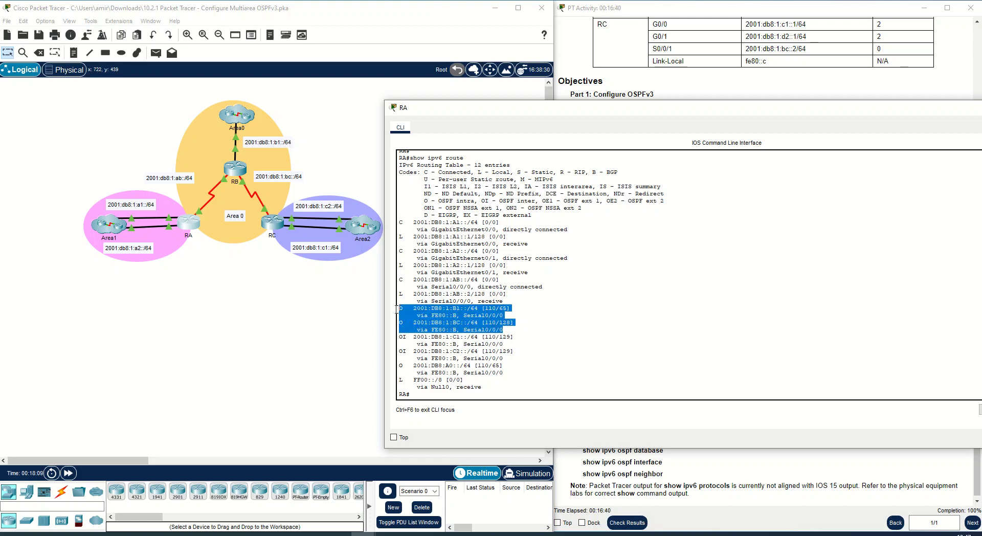
left_click(445, 316)
mouse_move(510, 363)
left_mouse_down()
mouse_move(414, 365)
mouse_move(459, 336)
mouse_move(520, 349)
left_mouse_up()
left_click(453, 359)
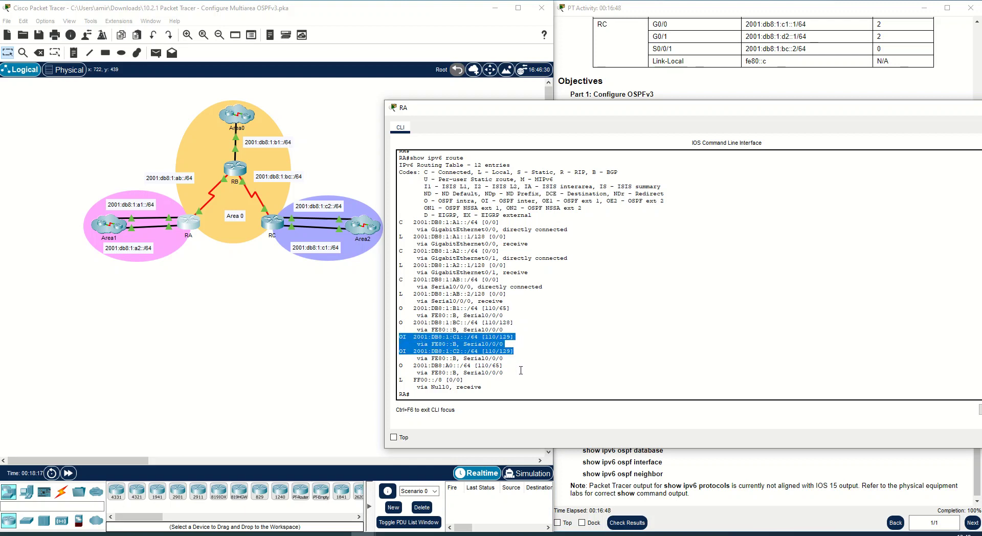
left_click(521, 370)
left_click_drag(486, 353, 497, 354)
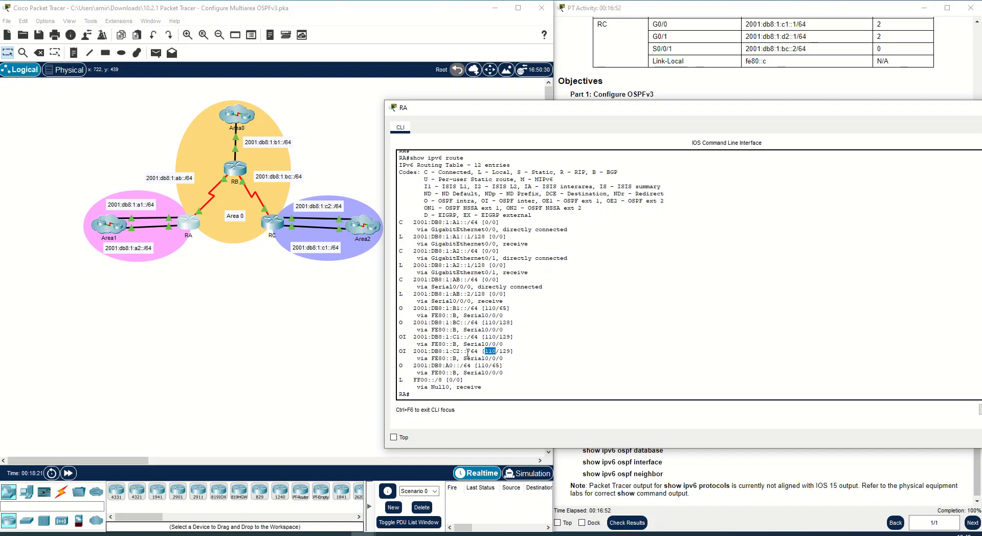
left_click_drag(413, 352, 489, 353)
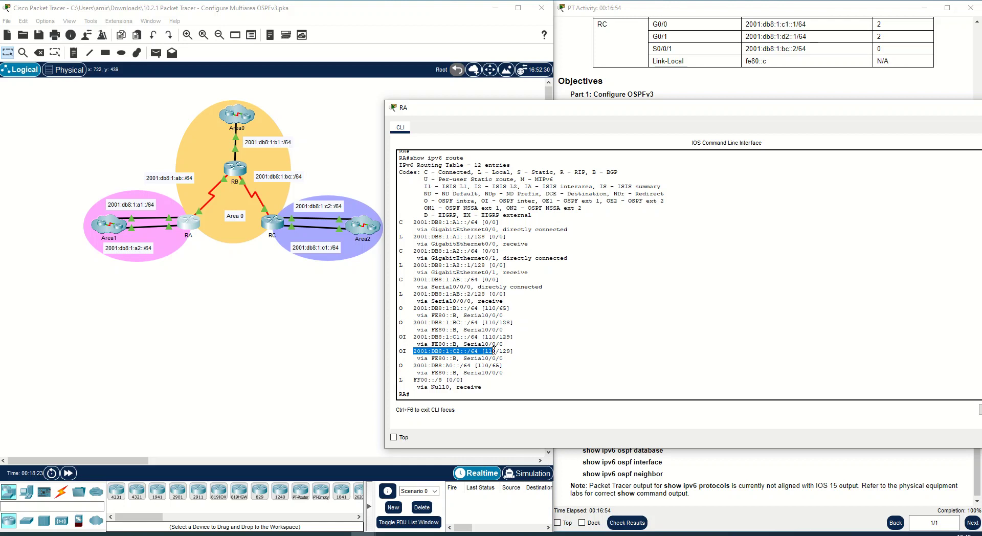
left_click(497, 353)
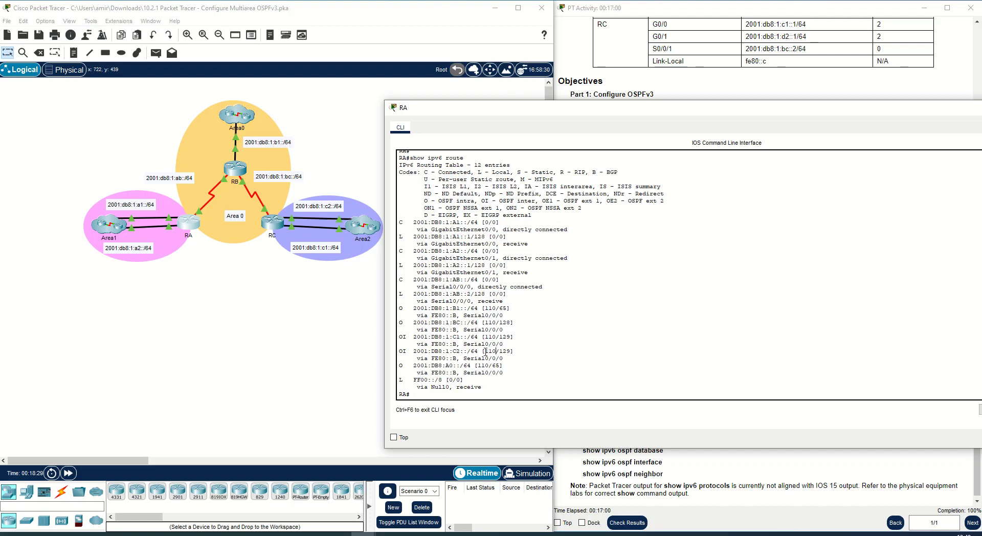
- Run show ipv6 ospf database on RA using the command copied from the instructions
left_click_drag(484, 351, 496, 351)
left_click(502, 353)
left_click_drag(499, 353, 511, 351)
left_click_drag(500, 308, 509, 308)
key("alt+Tab")
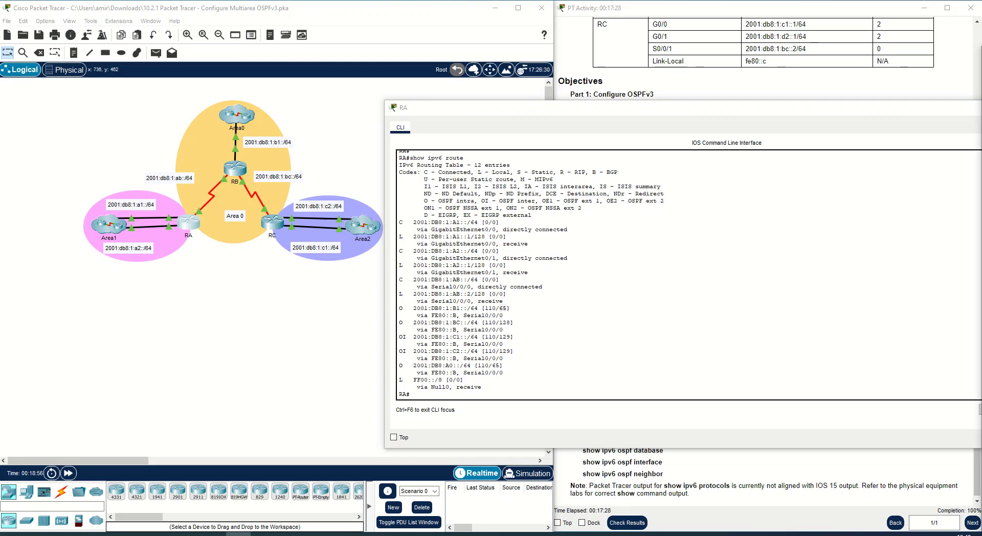
right_click(447, 397)
left_click(455, 414)
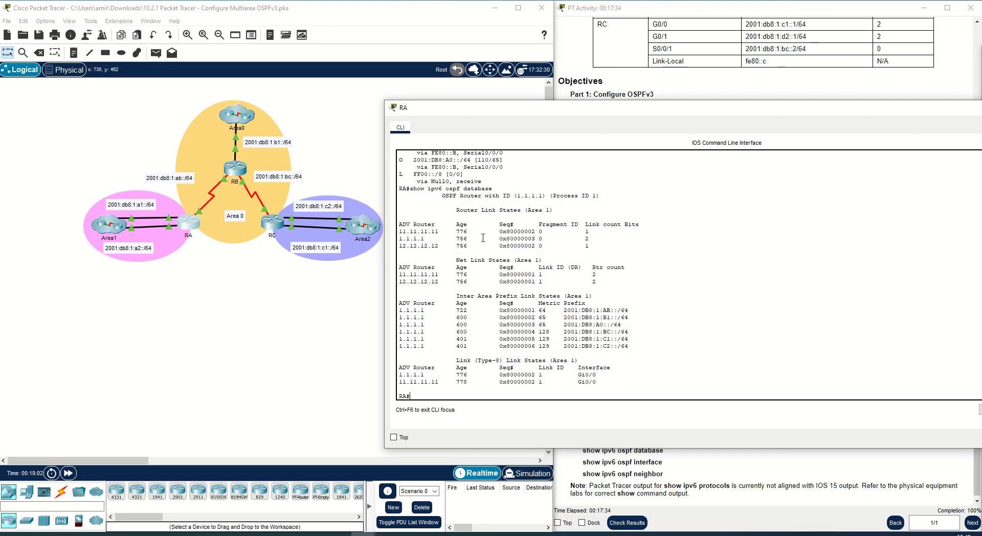
- Run show ipv6 ospf interface on RA using the command copied from the instructions
left_click_drag(399, 231, 501, 270)
left_click(484, 289)
left_click_drag(399, 275, 436, 275)
key("alt+Tab")
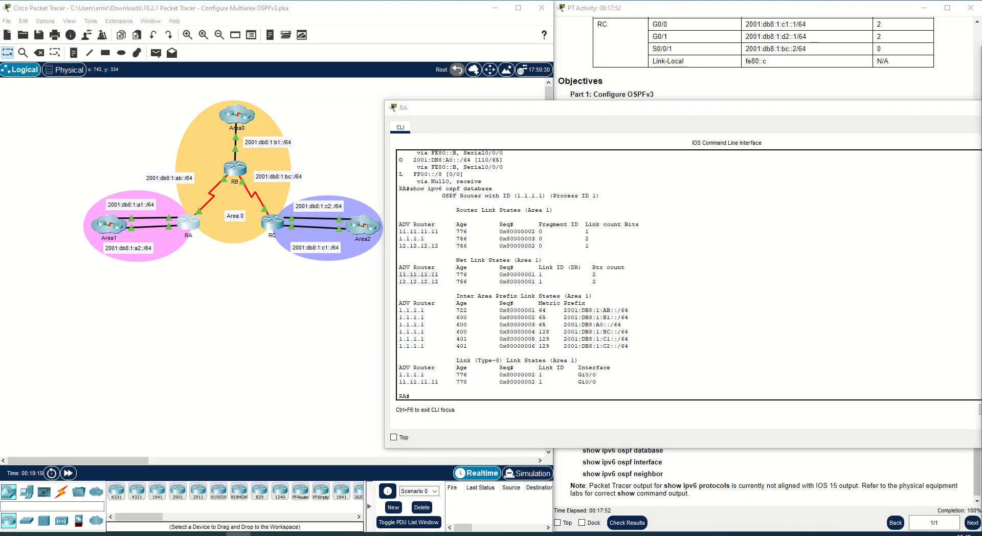
right_click(477, 391)
left_click(503, 411)
key("Return")
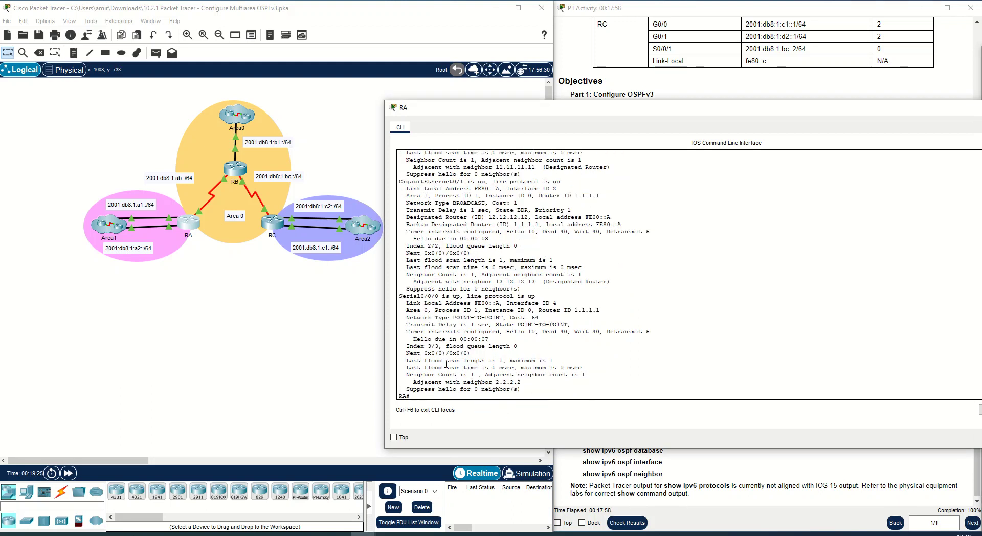
- Examine RA's show ipv6 ospf interface output for each interface's area, router ID, network type and neighbors
scroll(489, 296, "up", 7)
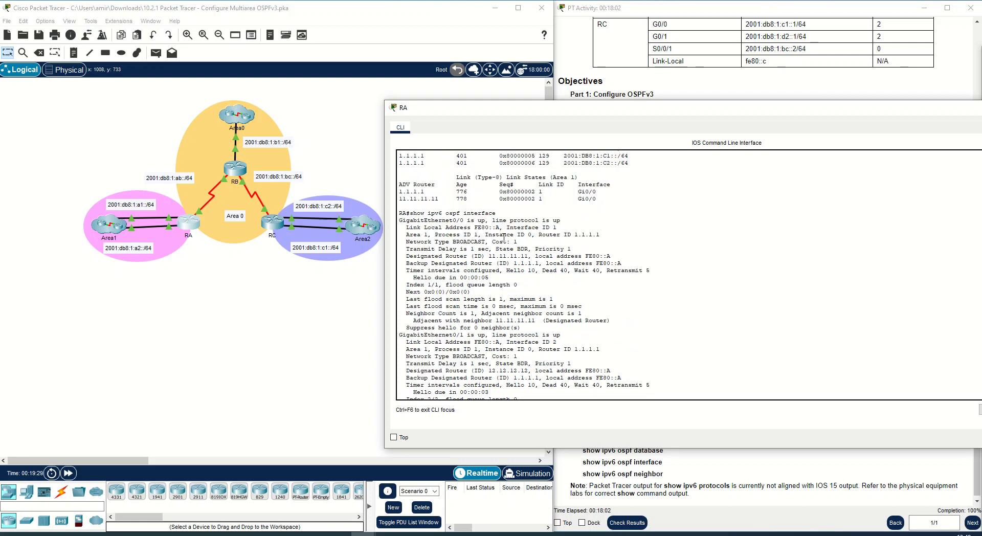
left_click_drag(400, 220, 486, 221)
left_click(565, 222)
left_click(554, 228)
left_click_drag(563, 226, 514, 227)
left_click_drag(406, 234, 433, 234)
left_click_drag(492, 241, 518, 240)
scroll(520, 298, "down", 7)
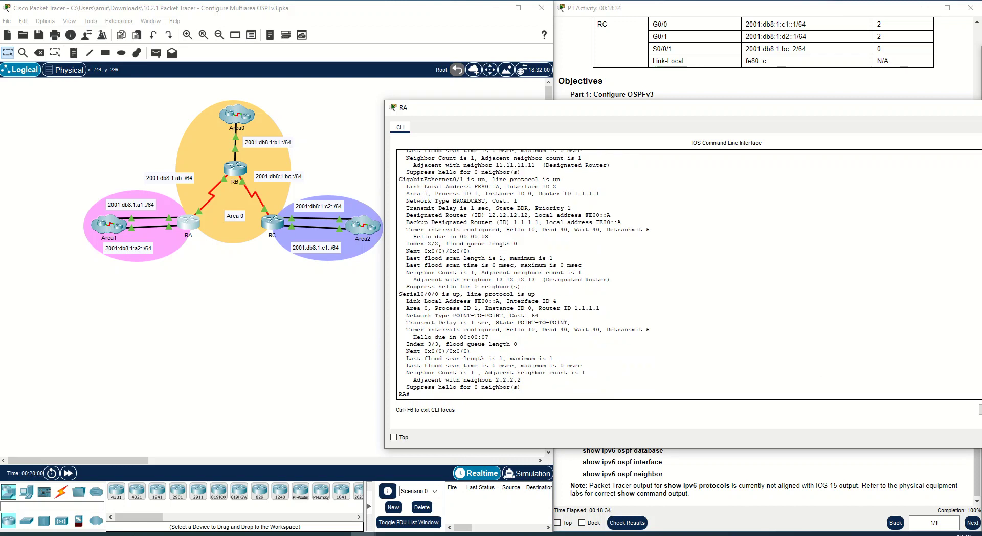
- Run show ipv6 ospf neighbor on RA and review the neighbor IDs, states and interfaces
key("alt+Tab")
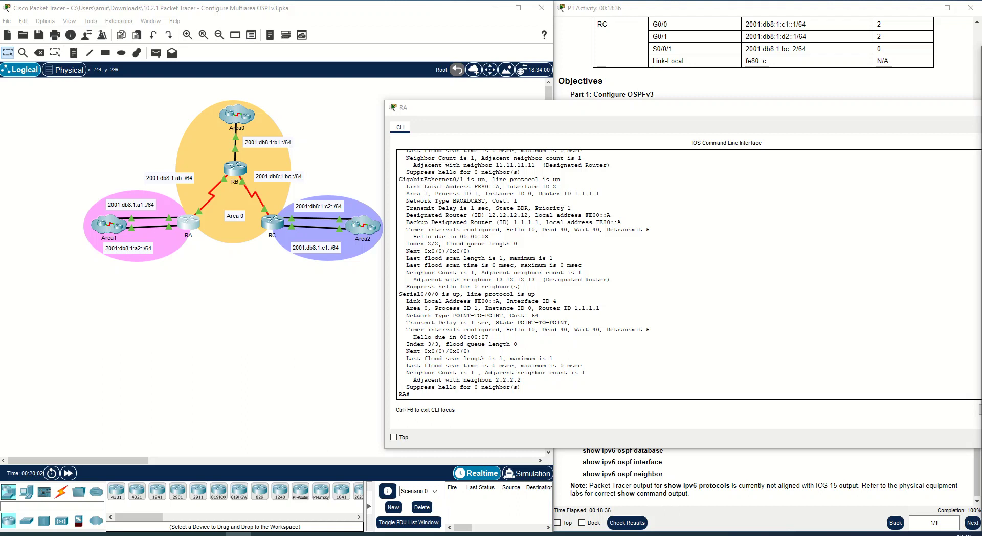
left_click(499, 394)
type("show ipv6 ospf neighbor")
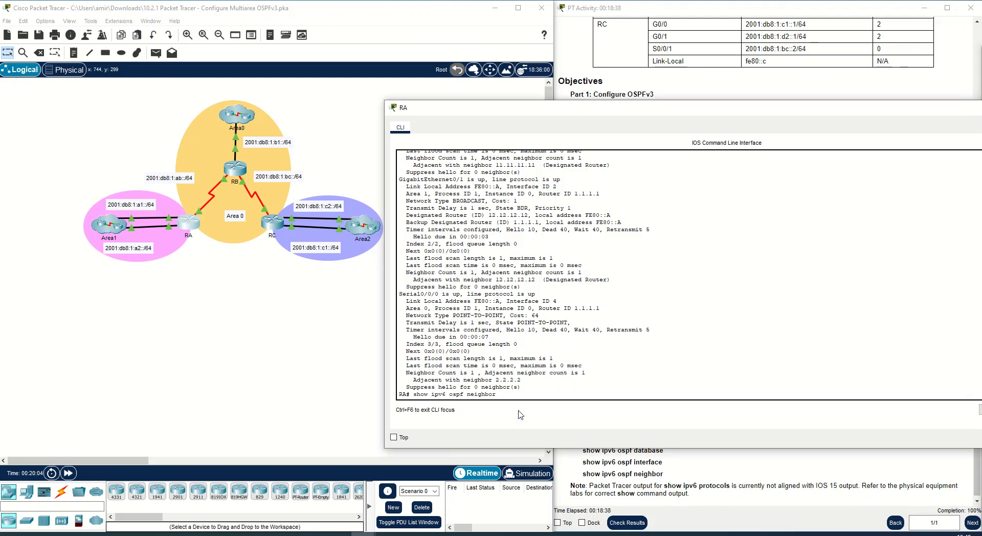
key("Return")
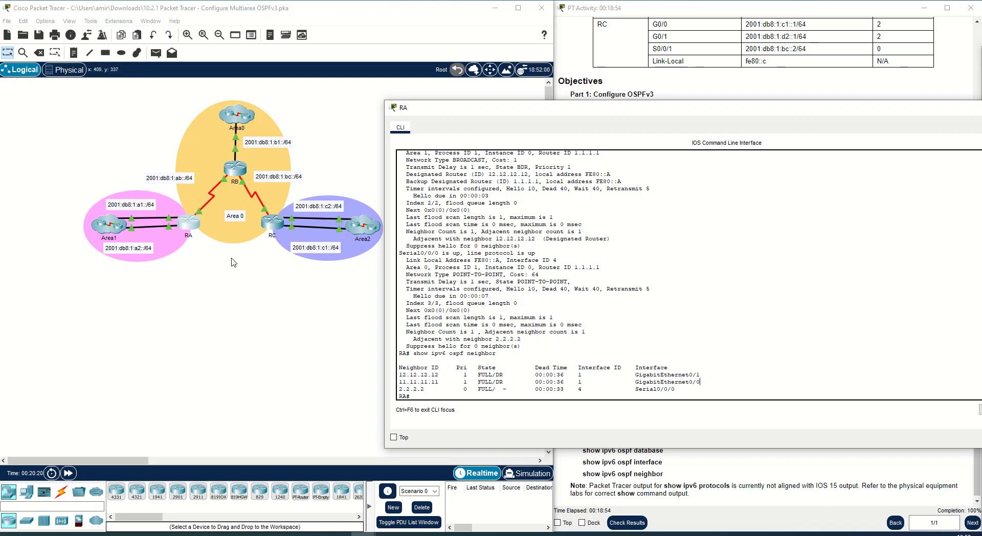
left_click_drag(444, 380, 401, 376)
left_click_drag(716, 381, 415, 376)
left_click(638, 366)
left_click_drag(698, 374, 635, 382)
left_click(708, 380)
- Open RB's CLI and enter global configuration mode with en and conf t
left_click(235, 170)
key("Return")
key("Return")
type("en")
key("Return")
type("conf t")
key("Return")
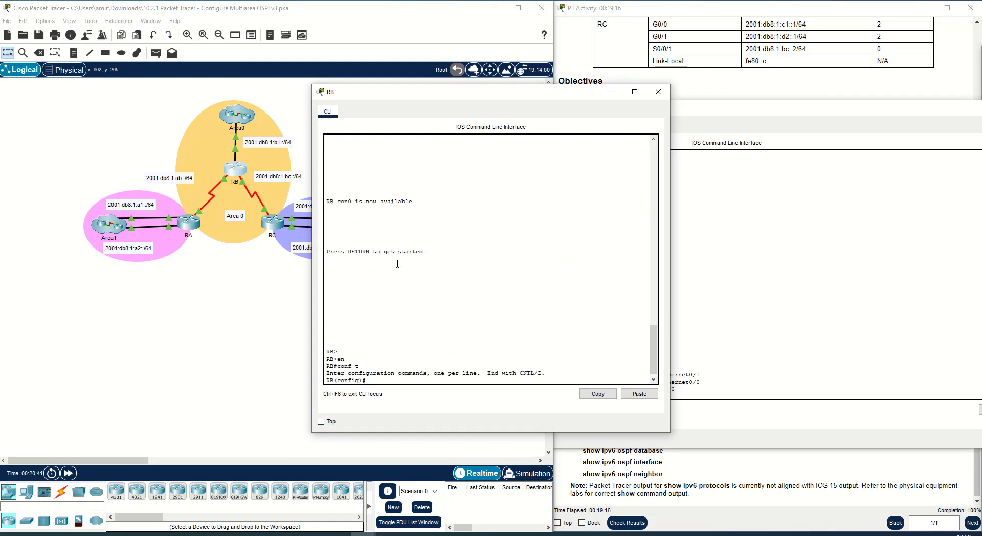
- Run show ipv6 ospf on RA again and review the Area 1 details
key("alt+Tab")
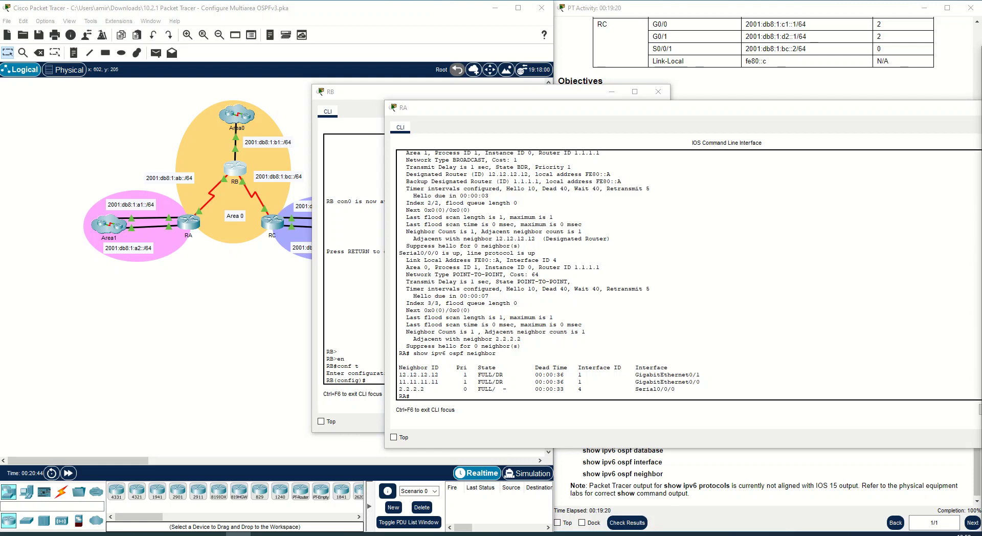
type("show ipv6 ospf")
key("Return")
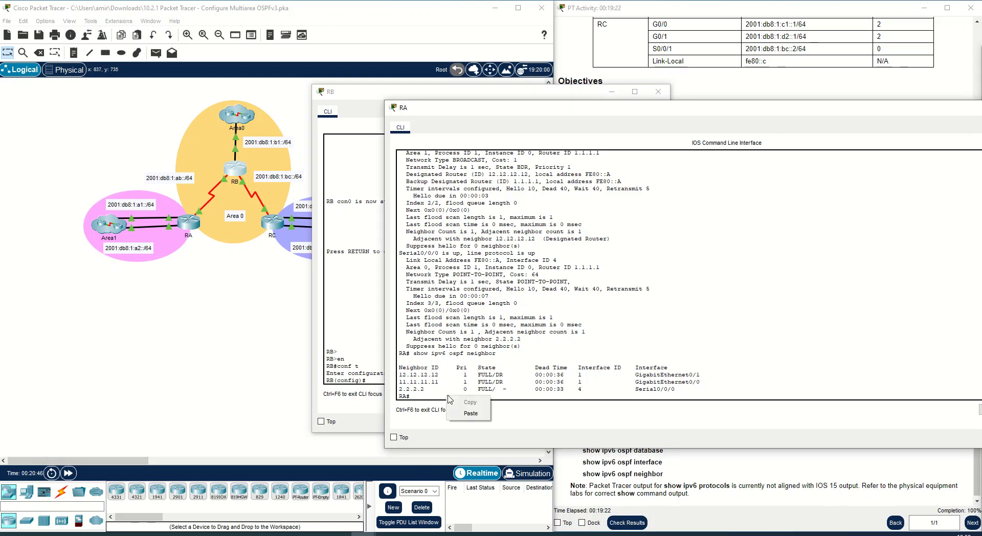
scroll(477, 326, "up", 5)
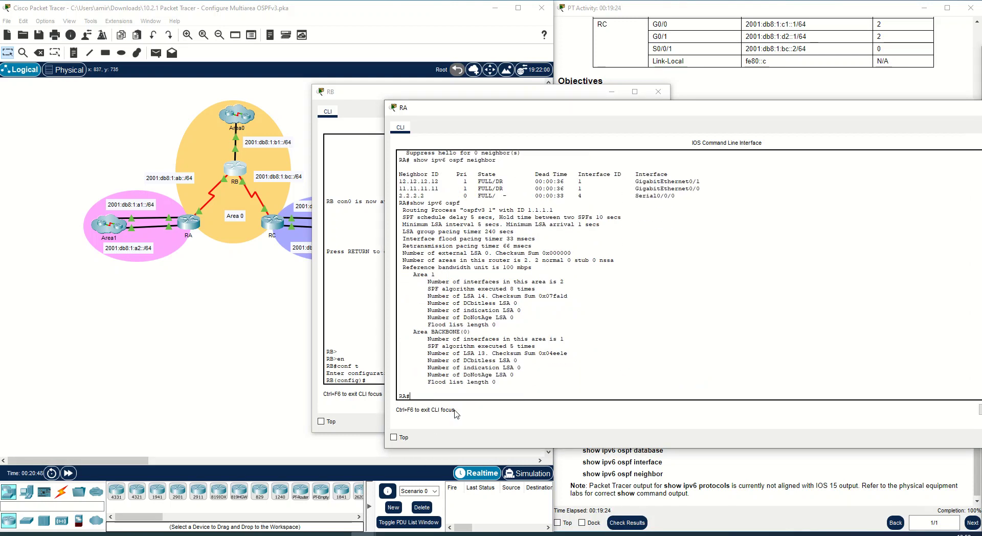
scroll(477, 326, "down", 5)
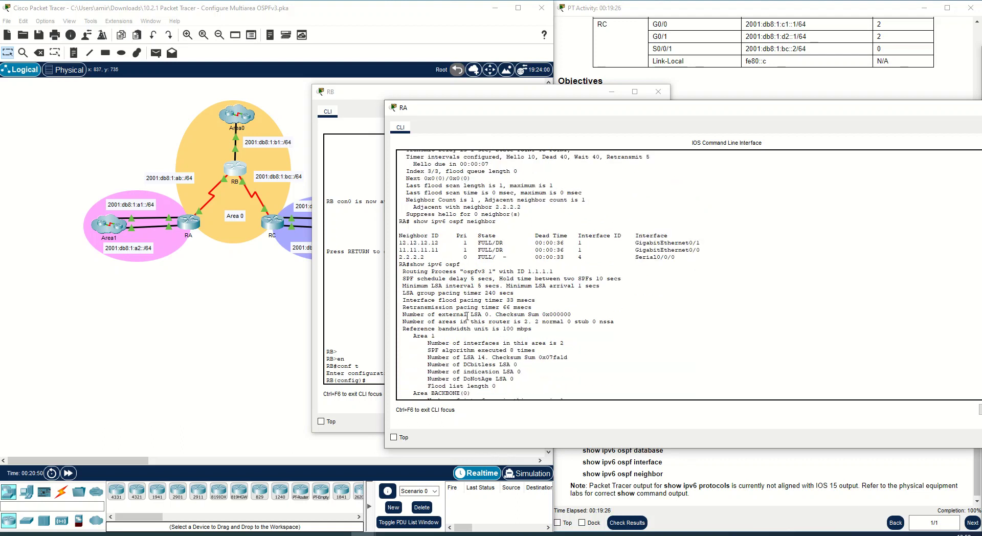
left_click_drag(409, 305, 440, 303)
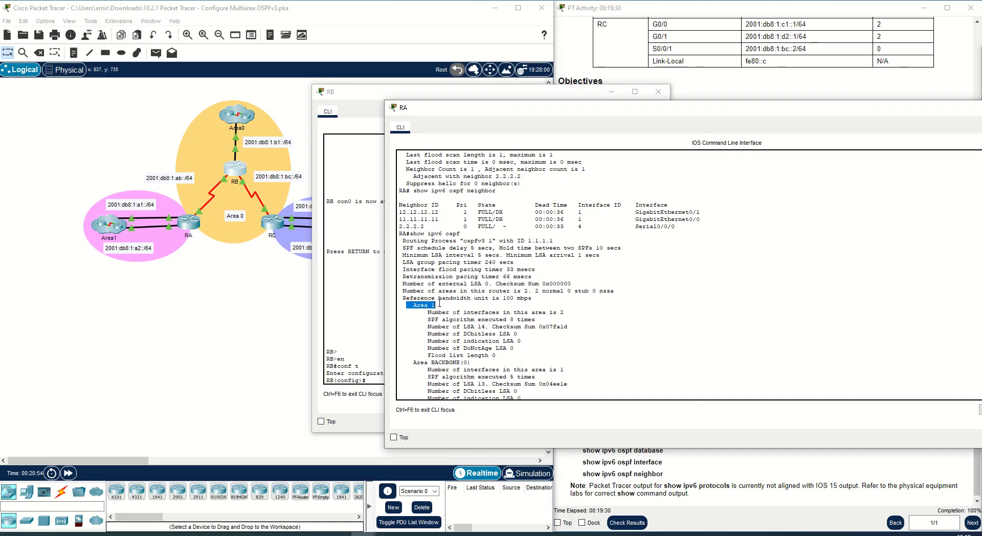
- Open RC's CLI, leave configuration mode with end, and run show ipv6 ospf
left_click_drag(447, 98, 466, 148)
left_click(467, 149)
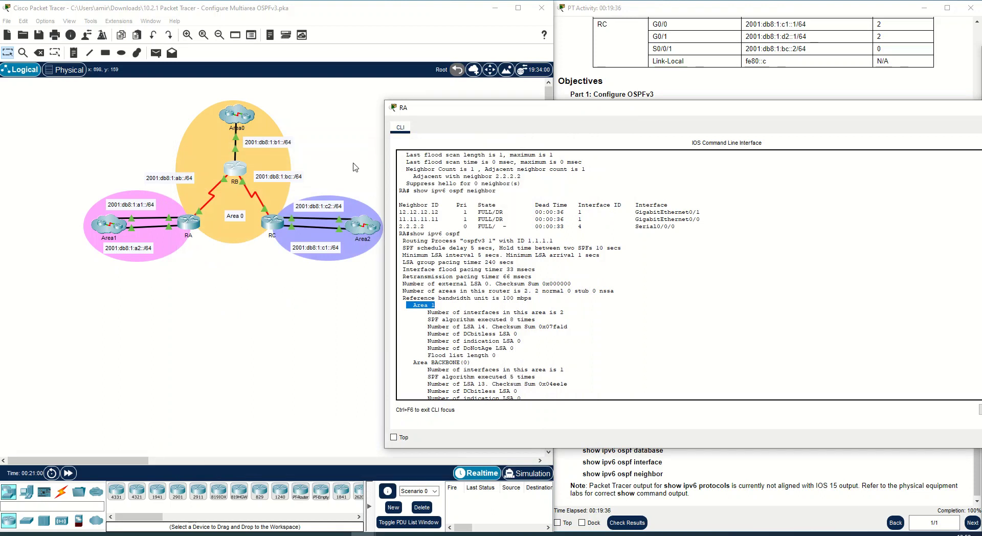
left_click(284, 230)
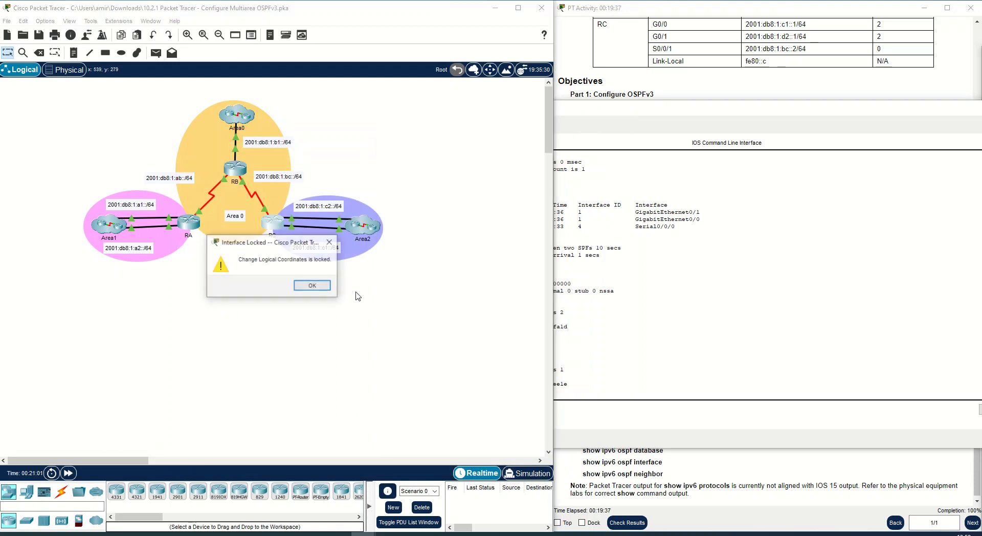
left_click(320, 285)
left_click(280, 219)
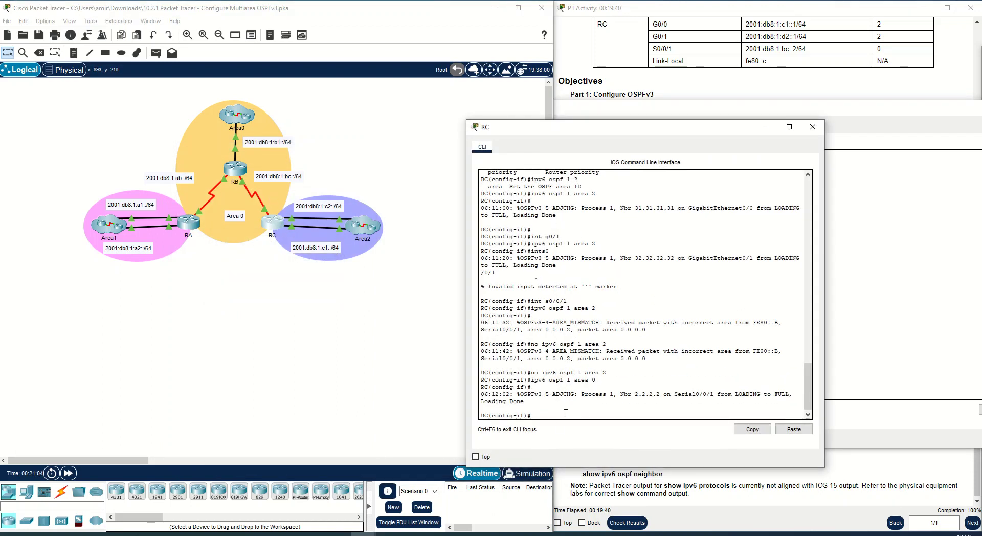
type("end")
key("Return")
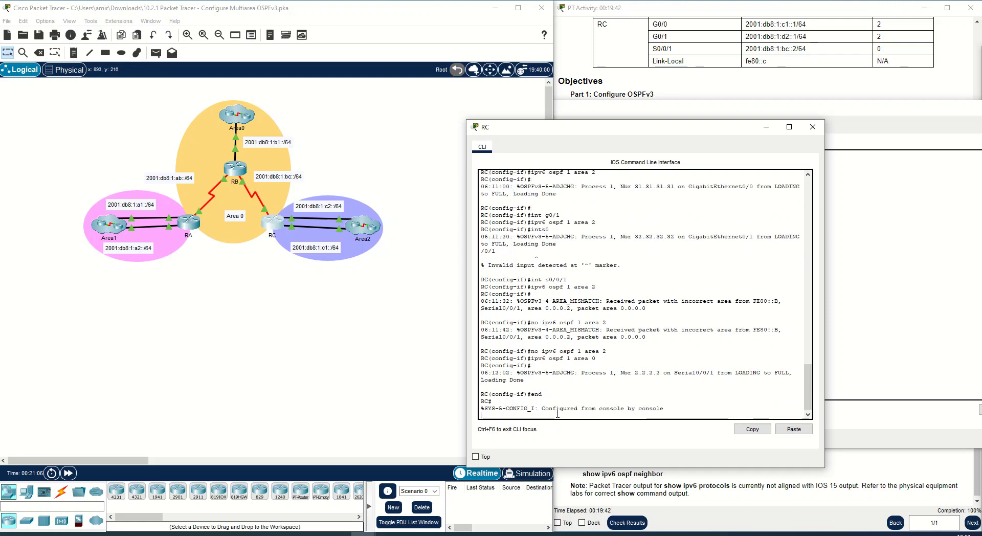
right_click(557, 416)
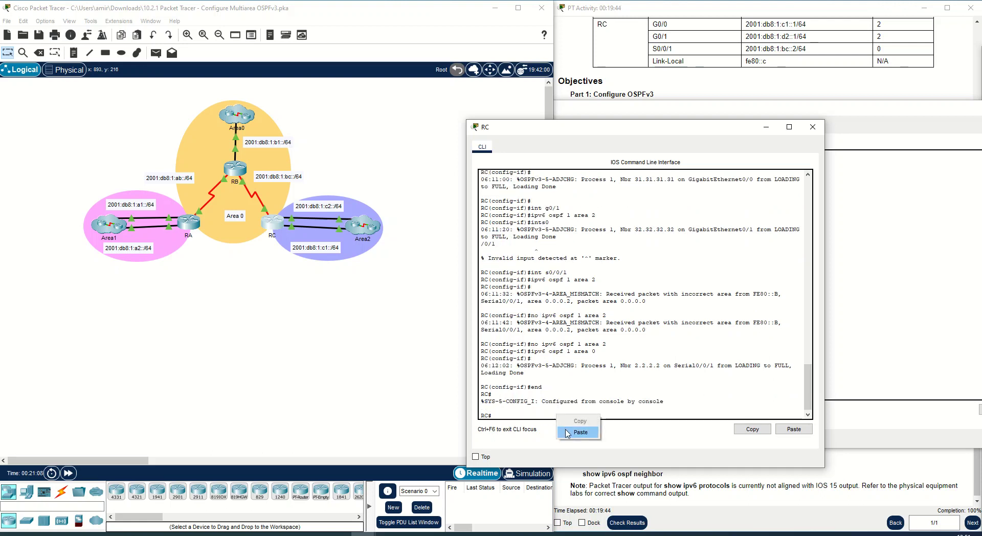
left_click(568, 433)
key("space")
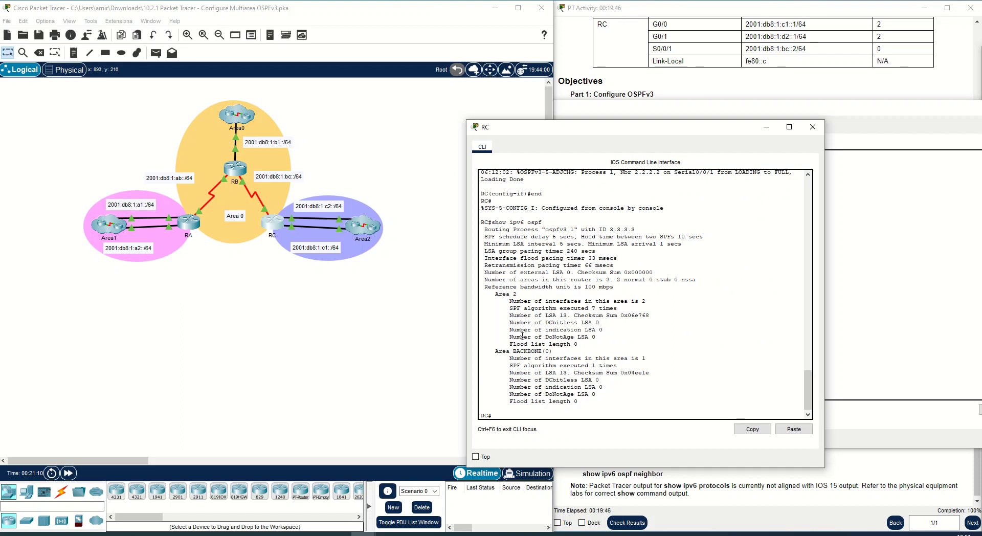
- Examine RC's show ipv6 ospf output for the Area 2 and backbone area details
left_click_drag(495, 294, 517, 294)
left_click_drag(493, 351, 555, 352)
left_click(539, 358)
left_click_drag(642, 359, 506, 360)
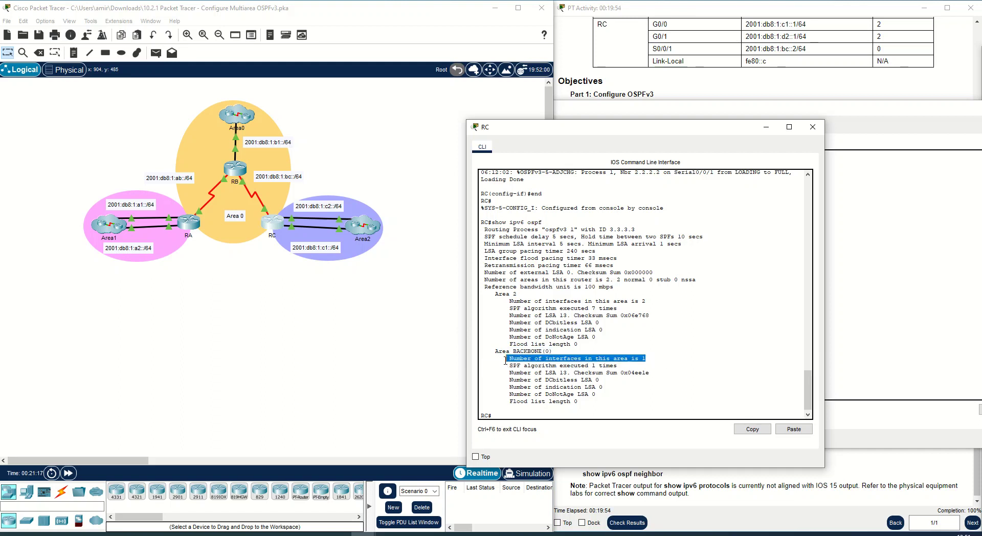
left_click(521, 377)
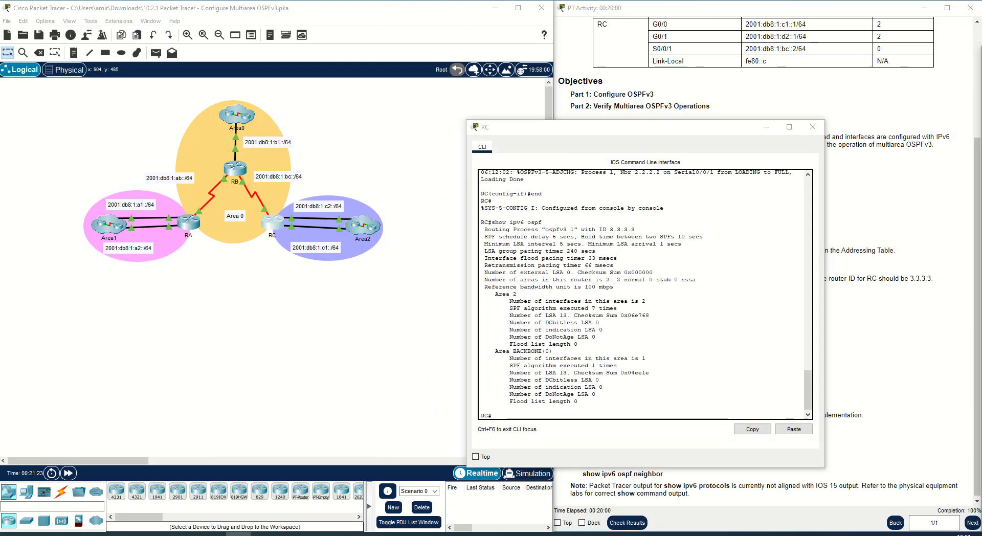
- Run show ipv6 route on RC and enlarge its CLI window to show the full table
right_click(554, 409)
left_click(569, 433)
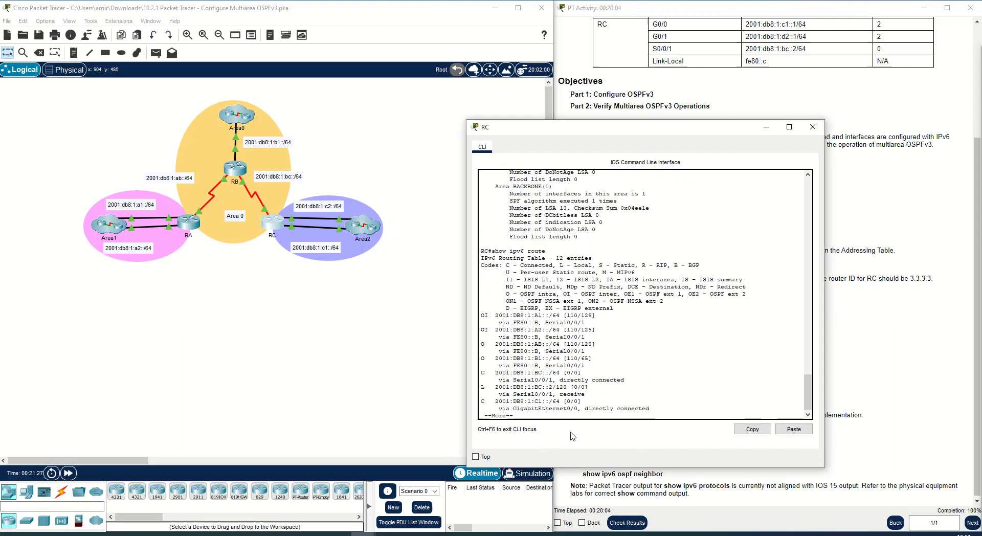
key("space")
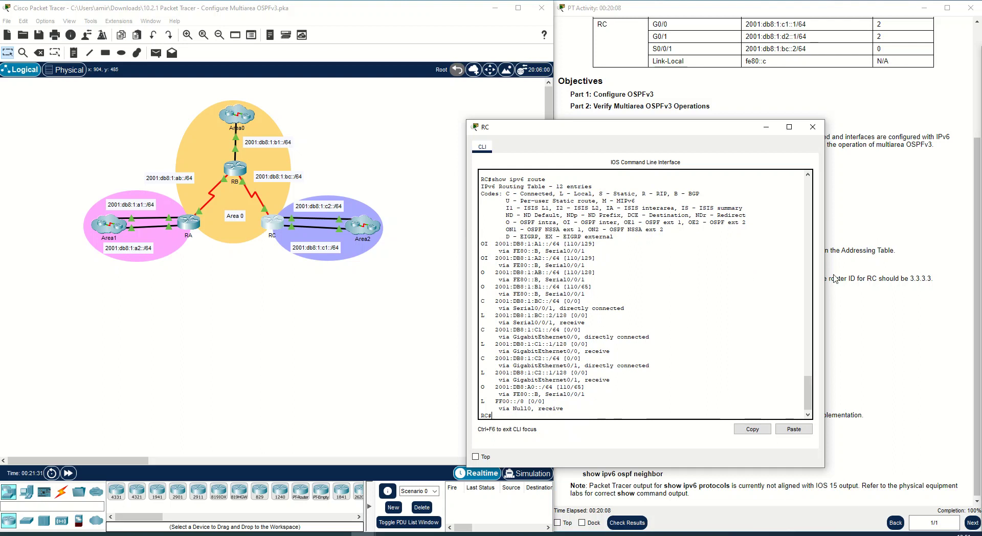
left_click_drag(824, 292, 945, 283)
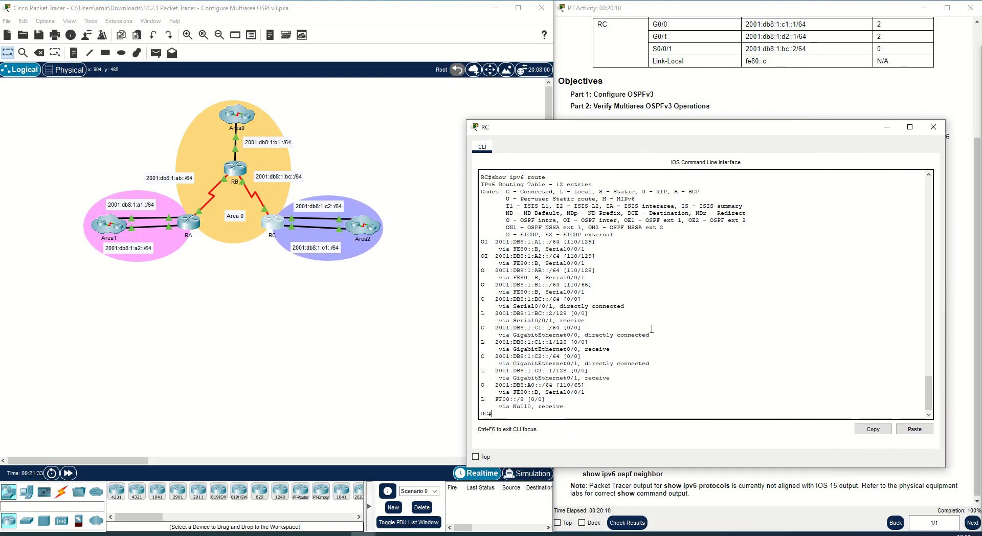
- Examine RC's IPv6 routing table, comparing connected, local, OSPF intra-area and inter-area routes
left_click_drag(481, 399, 546, 399)
left_click_drag(482, 342, 591, 344)
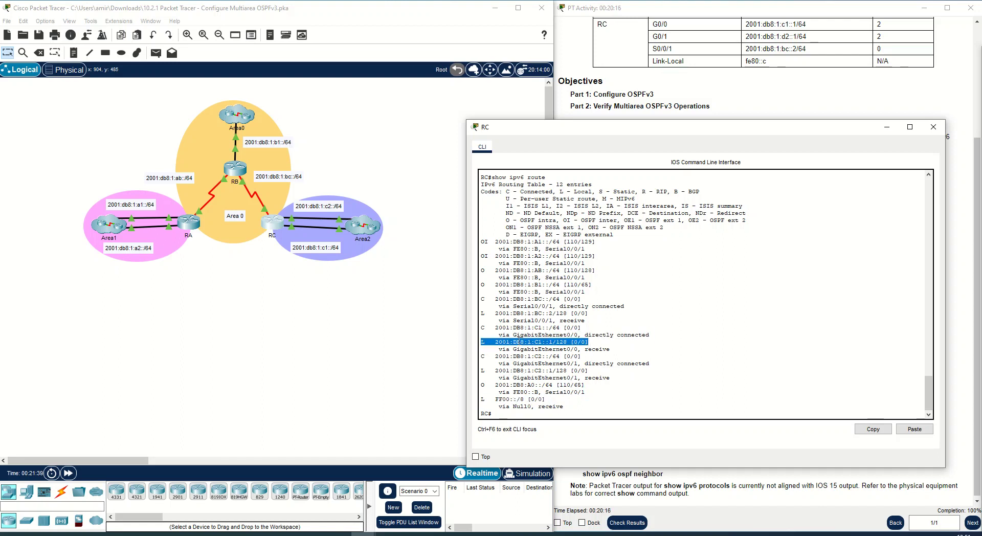
left_click_drag(626, 306, 477, 315)
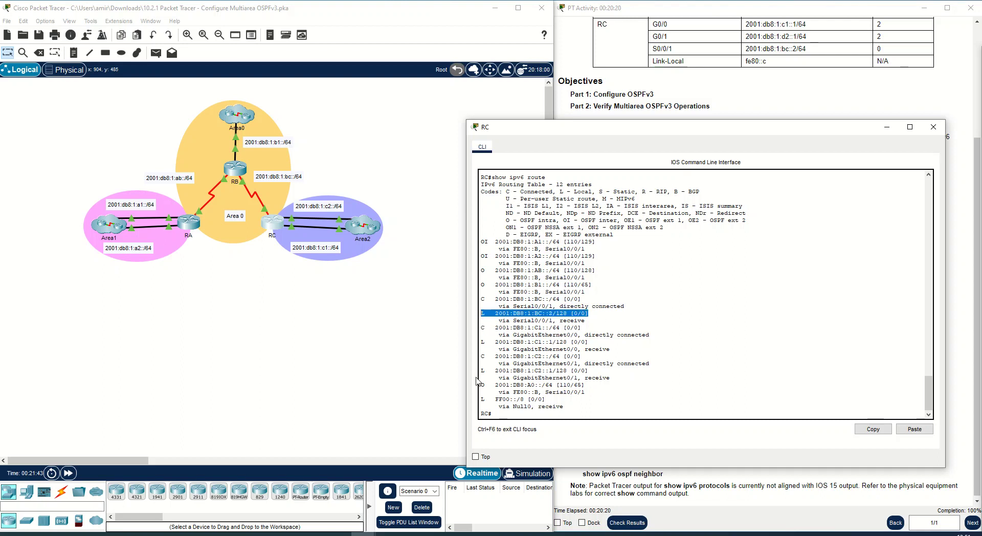
left_click_drag(481, 357, 583, 360)
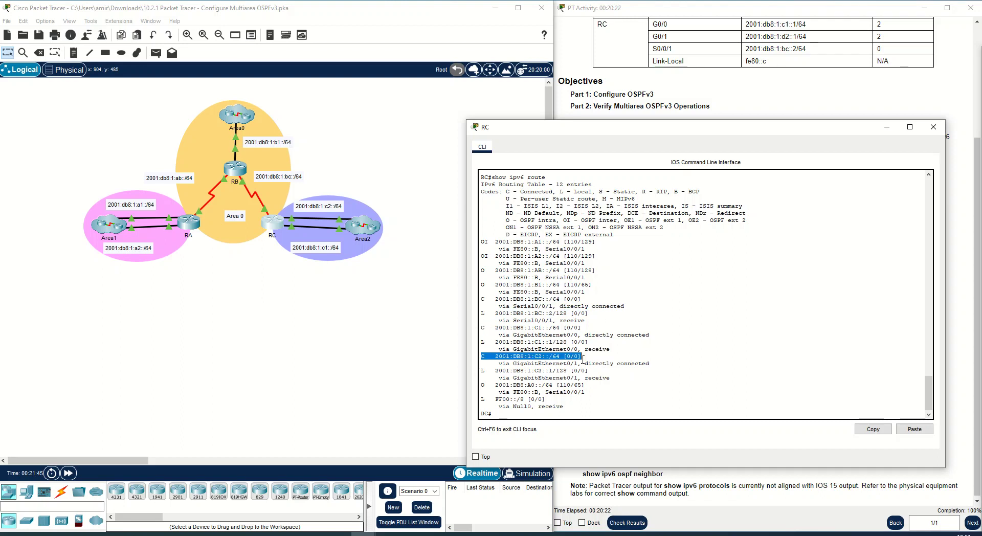
left_click_drag(482, 370, 617, 377)
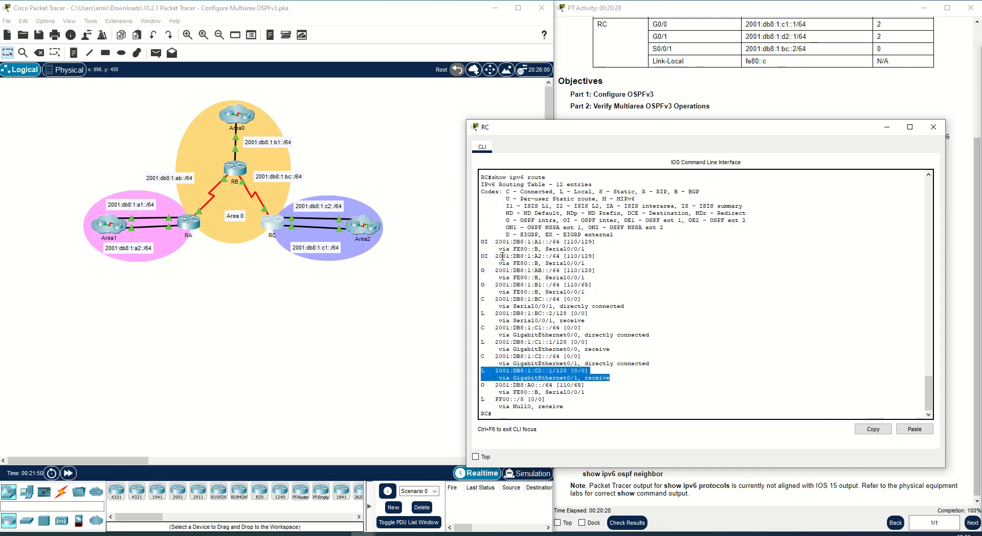
left_click(483, 274)
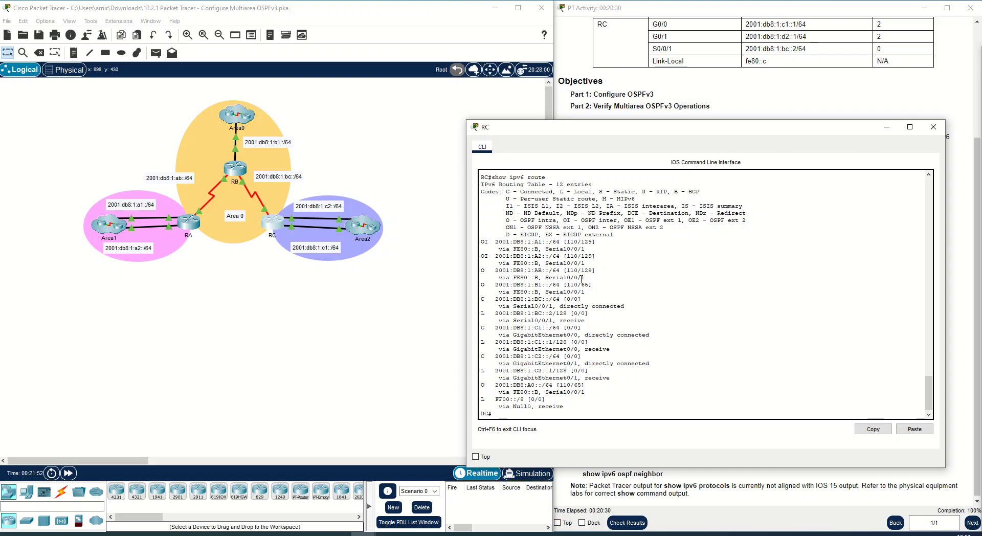
left_click_drag(593, 285, 505, 284)
left_click_drag(595, 270, 495, 273)
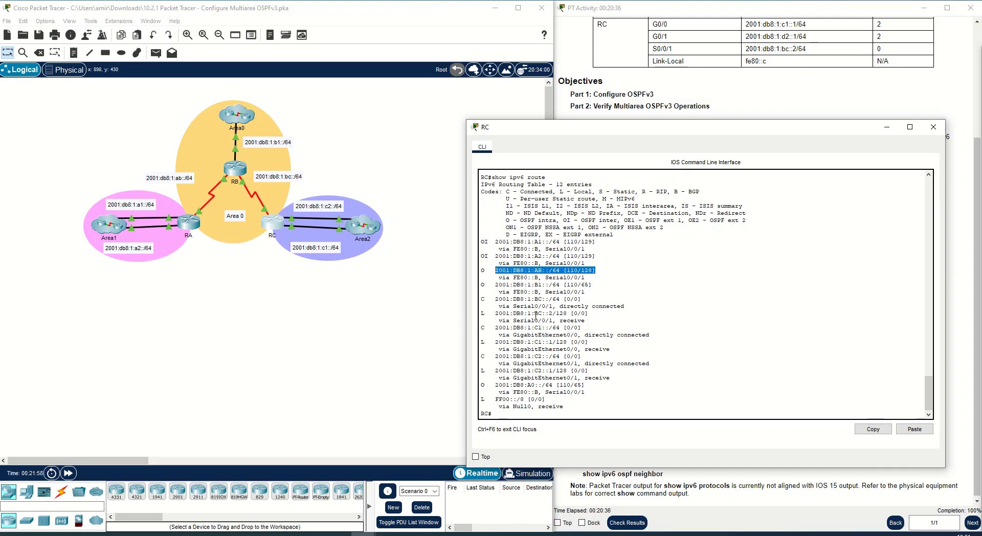
left_click_drag(594, 385, 485, 385)
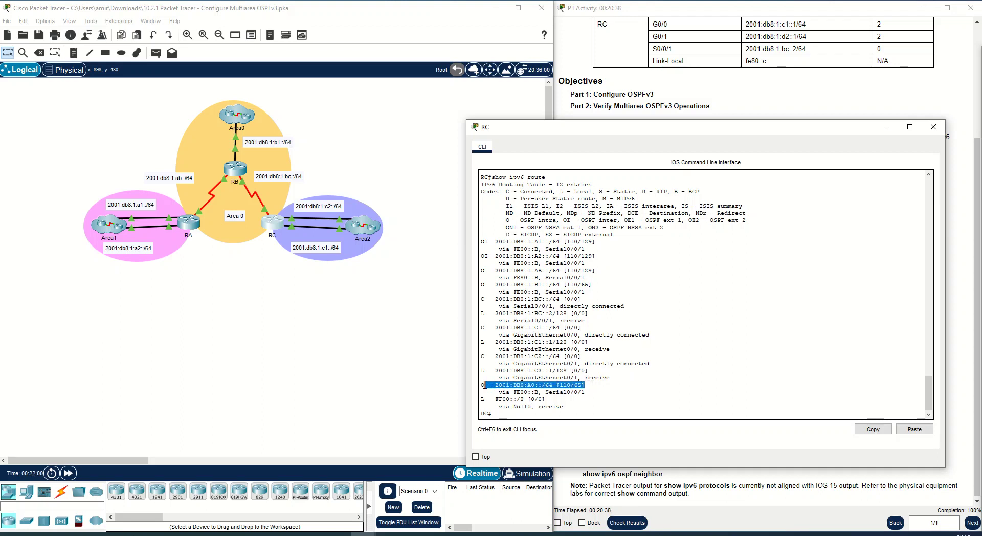
left_click_drag(596, 256, 483, 242)
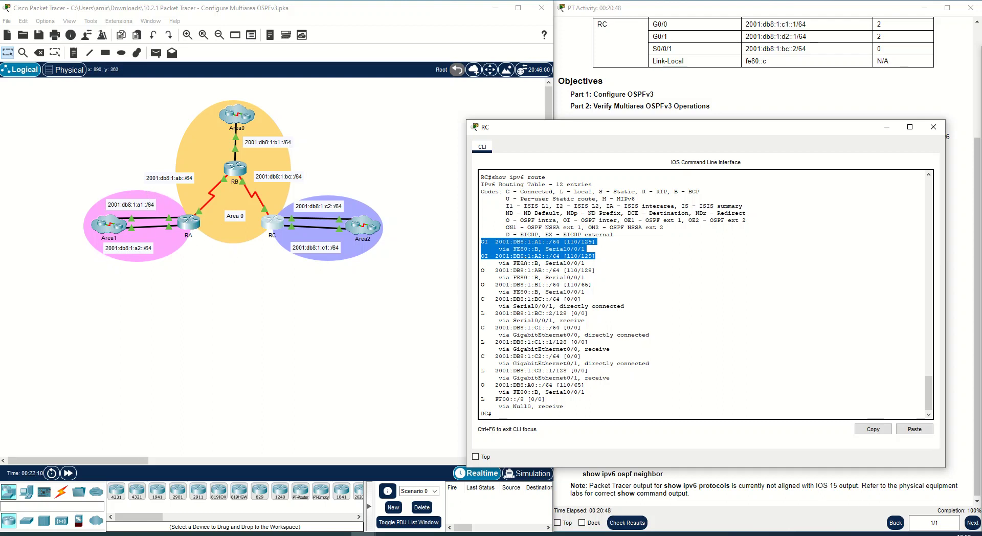
left_click_drag(596, 256, 471, 244)
left_click(544, 261)
left_click_drag(488, 257, 481, 257)
left_click(590, 248)
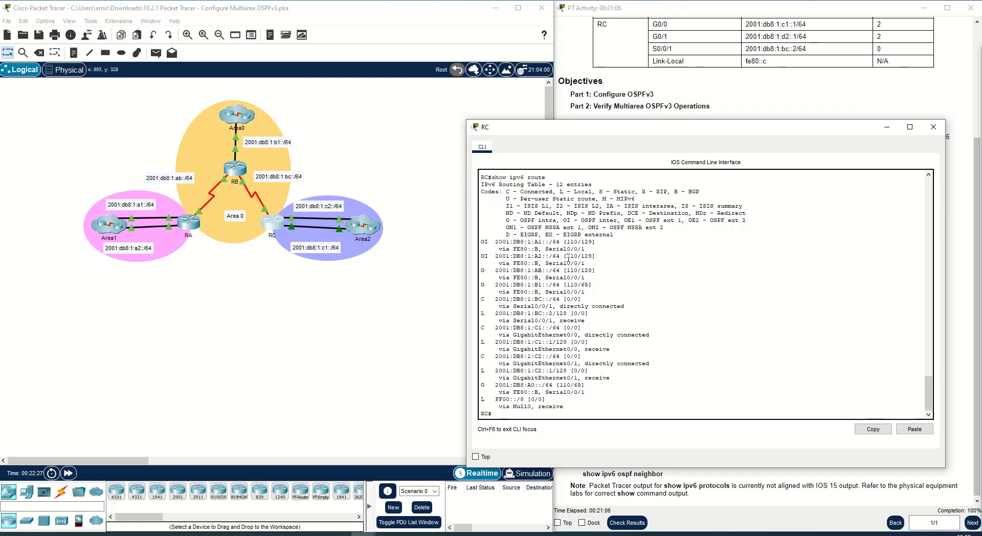
- Reopen RC's CLI and run show ipv6 ospf neighbor
left_click_drag(567, 256, 592, 256)
left_click(934, 127)
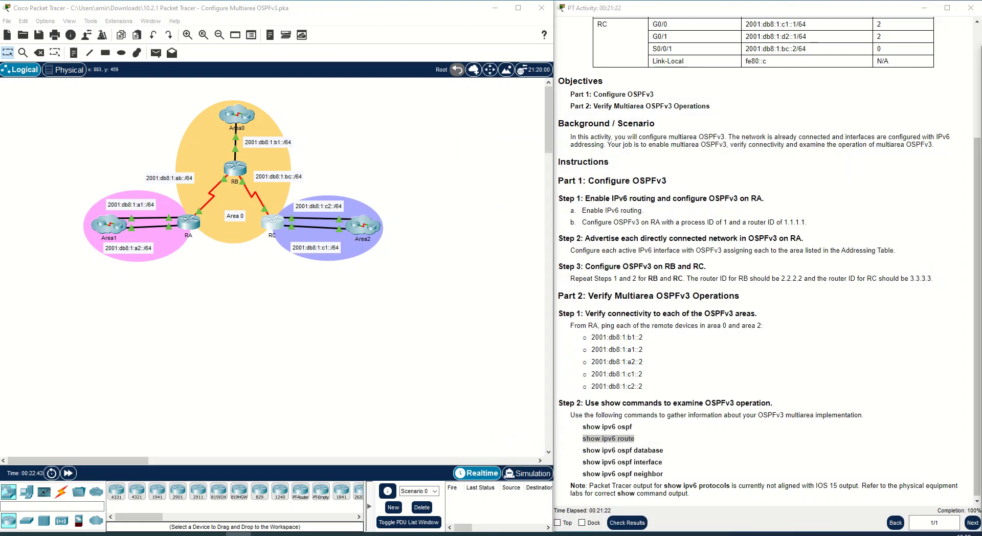
left_click(272, 221)
type("show ipv6 ospf neighbor")
key("Return")
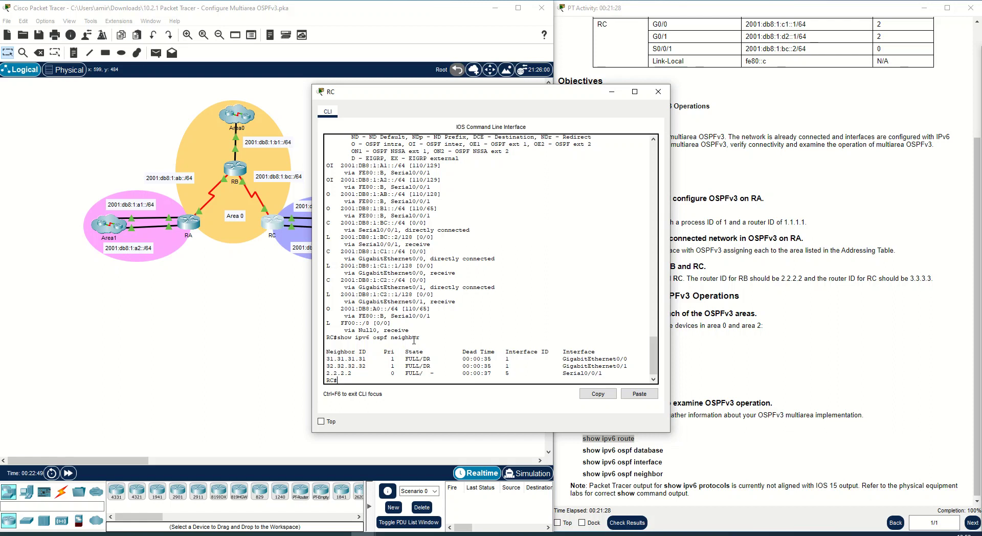
- Examine RC's OSPFv3 neighbor table, highlighting the neighbor entries, then minimize the CLI window
left_click_drag(362, 373, 318, 358)
left_click_drag(470, 96, 614, 79)
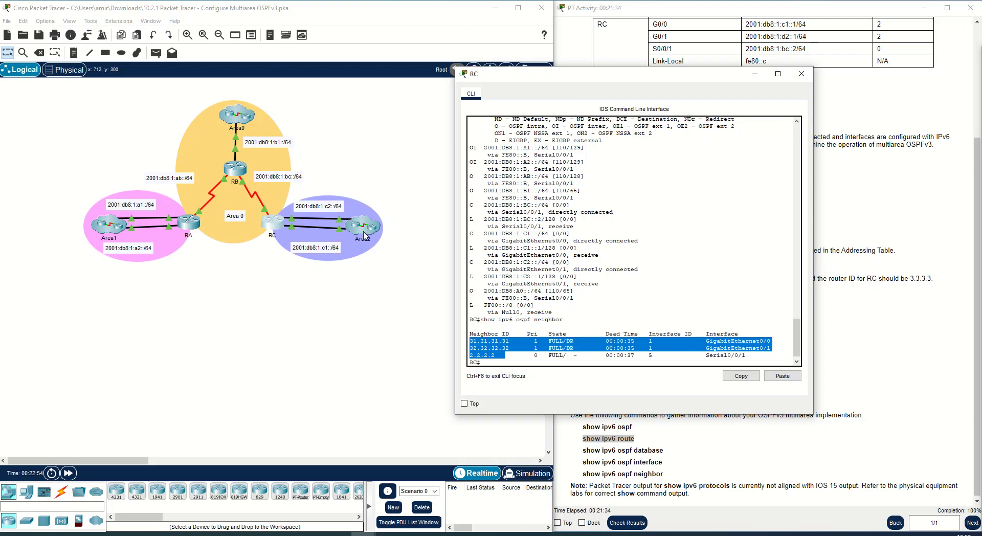
left_click(519, 357)
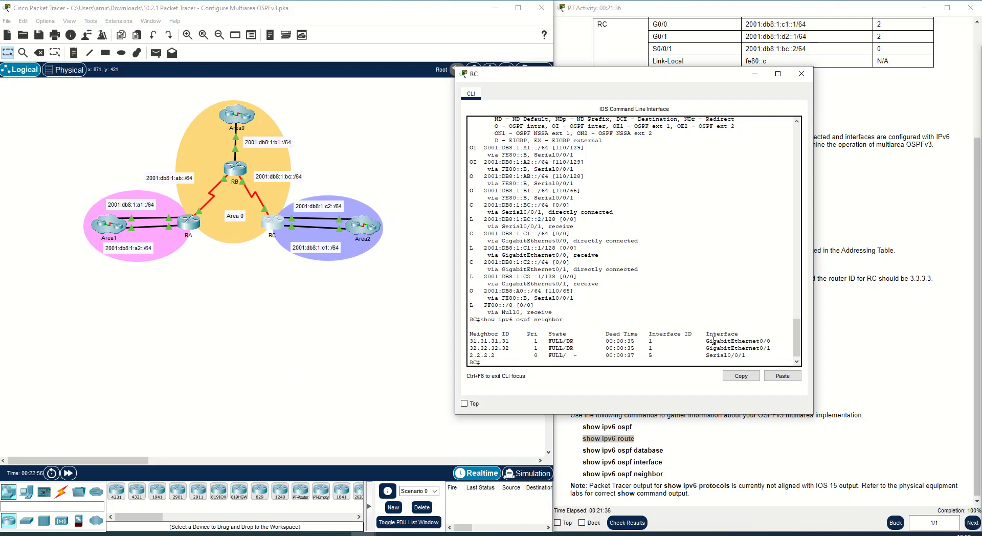
left_click_drag(781, 351, 470, 341)
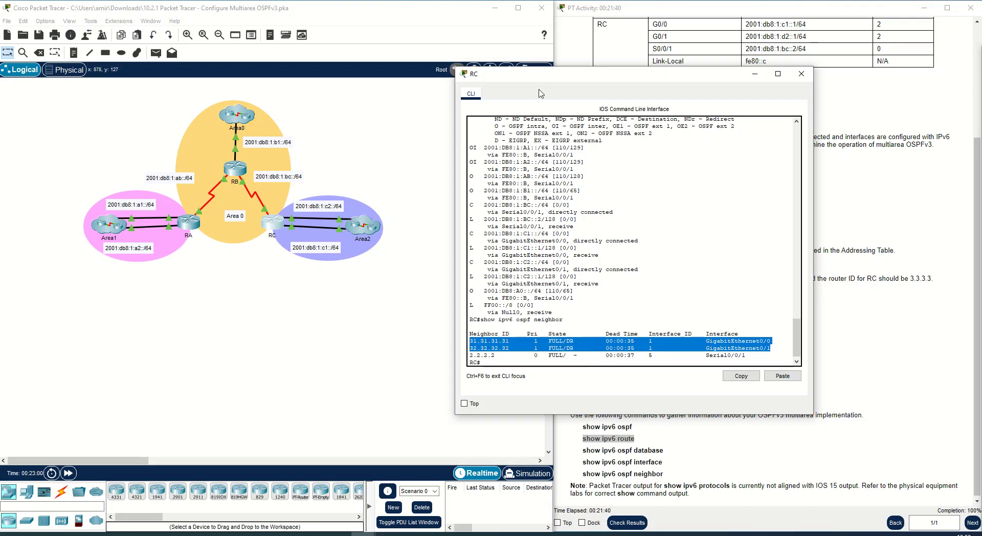
left_click_drag(578, 76, 604, 90)
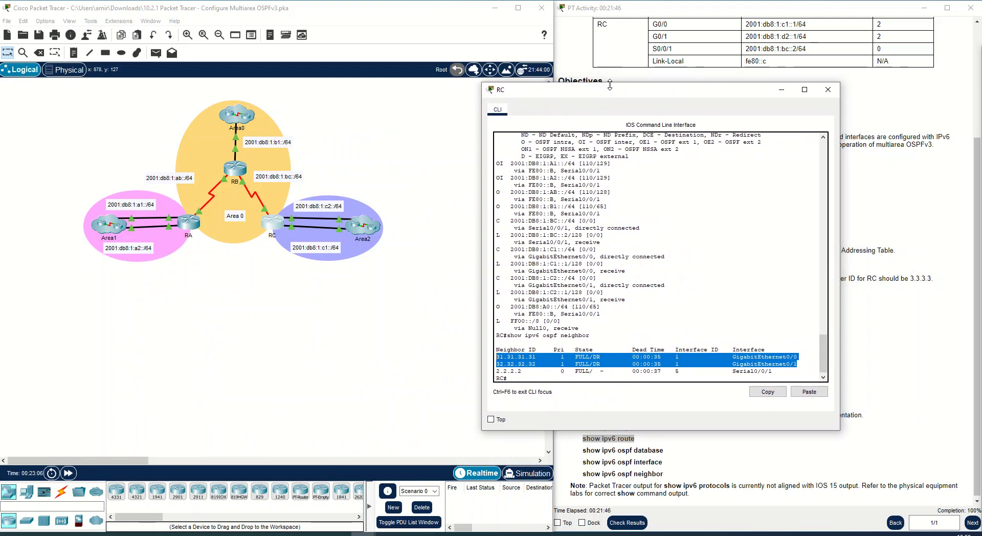
left_click(782, 90)
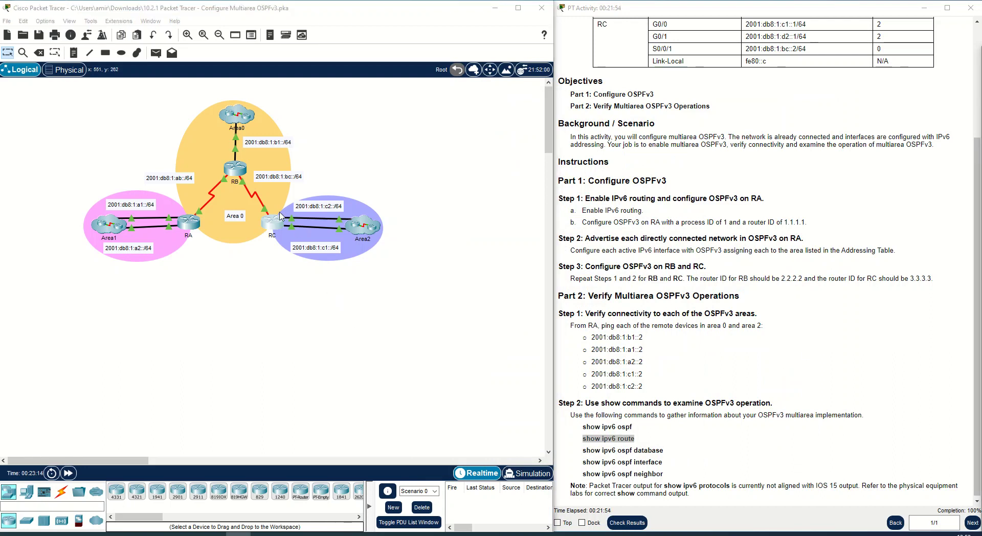
- Reopen RC's CLI and paste in the show ipv6 ospf interface command to run it
left_click(270, 225)
left_click(269, 224)
left_click(310, 285)
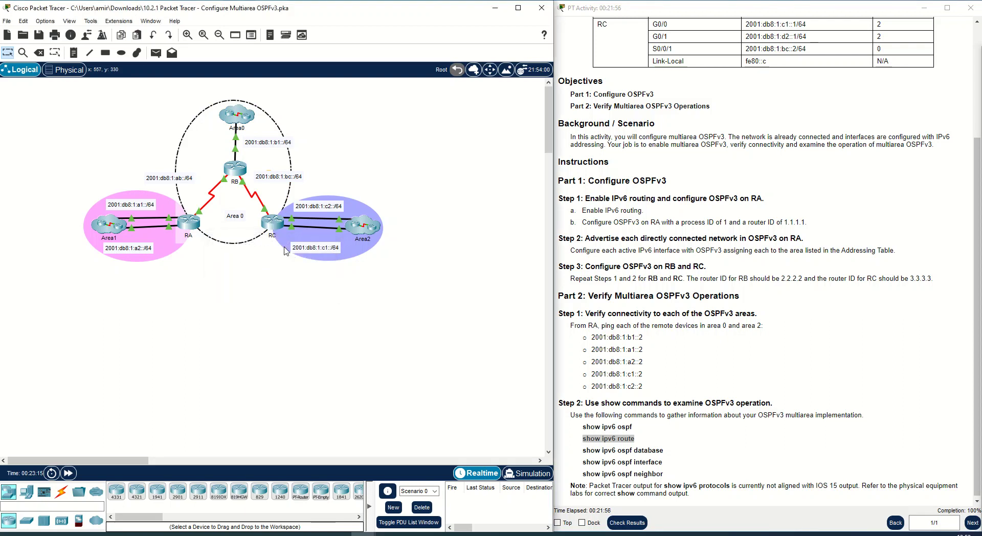
left_click(279, 228)
right_click(610, 368)
left_click(630, 395)
key("Return")
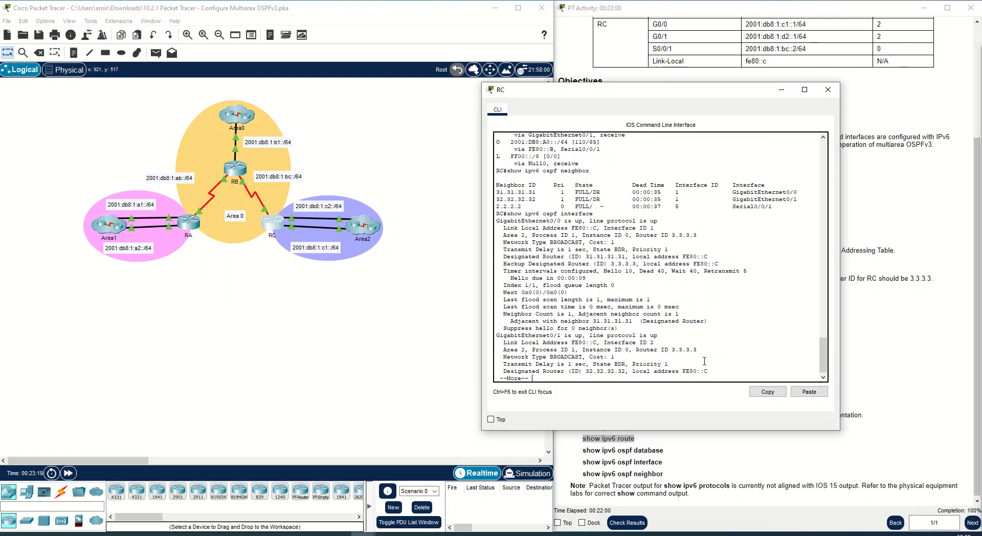
- Examine the GigabitEthernet0/0 section of RC's interface output, including its area, router ID, DR and BDR lines
key("space")
scroll(561, 310, "up", 10)
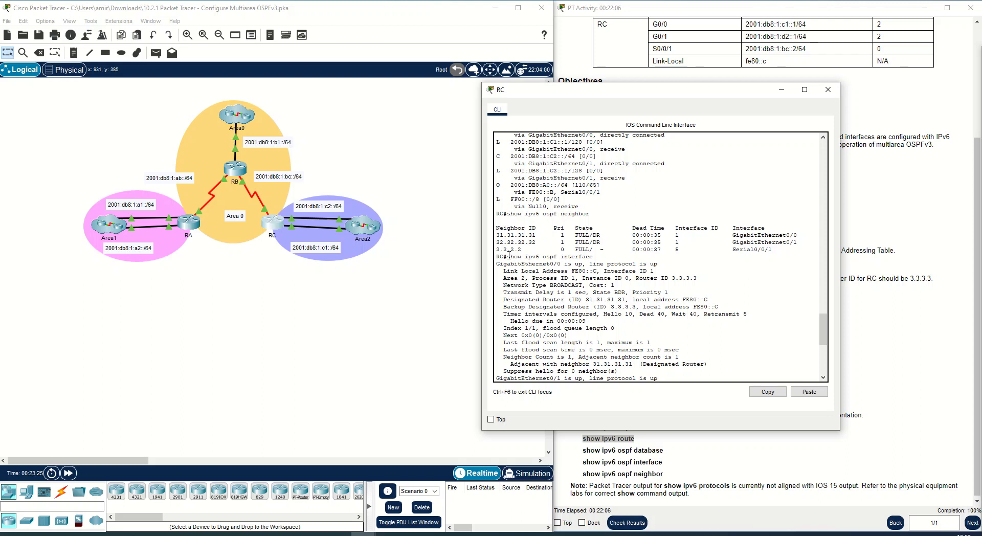
left_click_drag(497, 264, 658, 264)
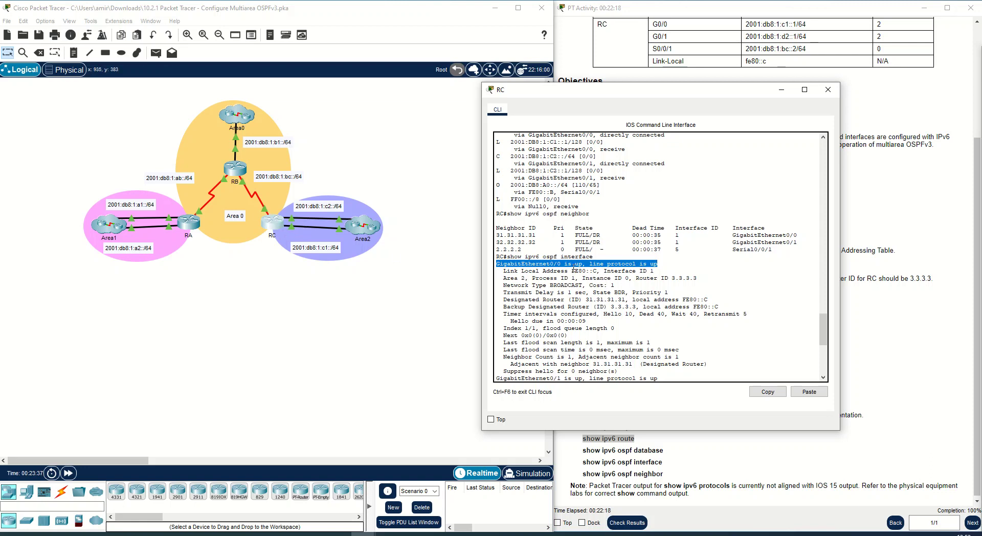
left_click(649, 270)
left_click_drag(574, 263, 698, 279)
left_click(500, 281)
left_click(661, 278)
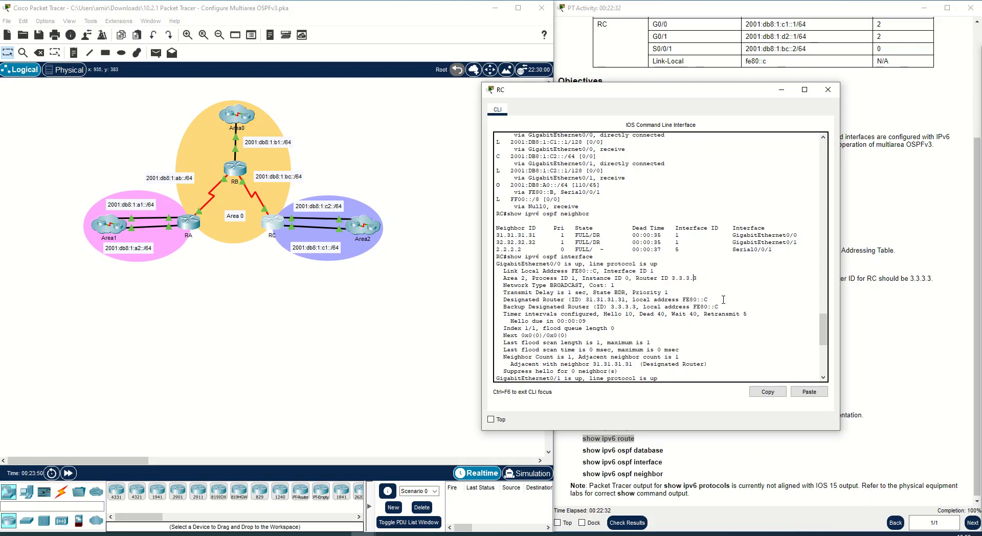
left_click_drag(506, 300, 710, 299)
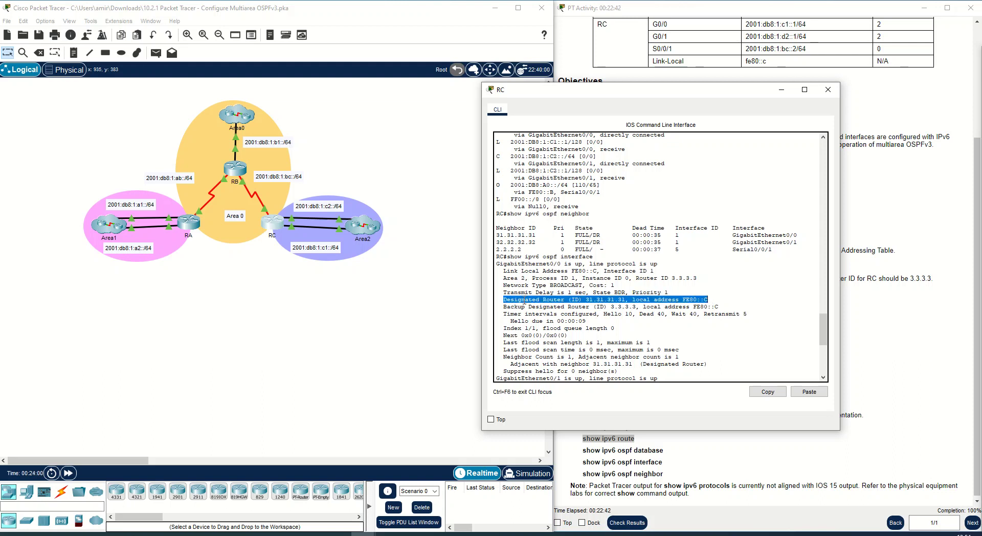
left_click_drag(500, 307, 716, 307)
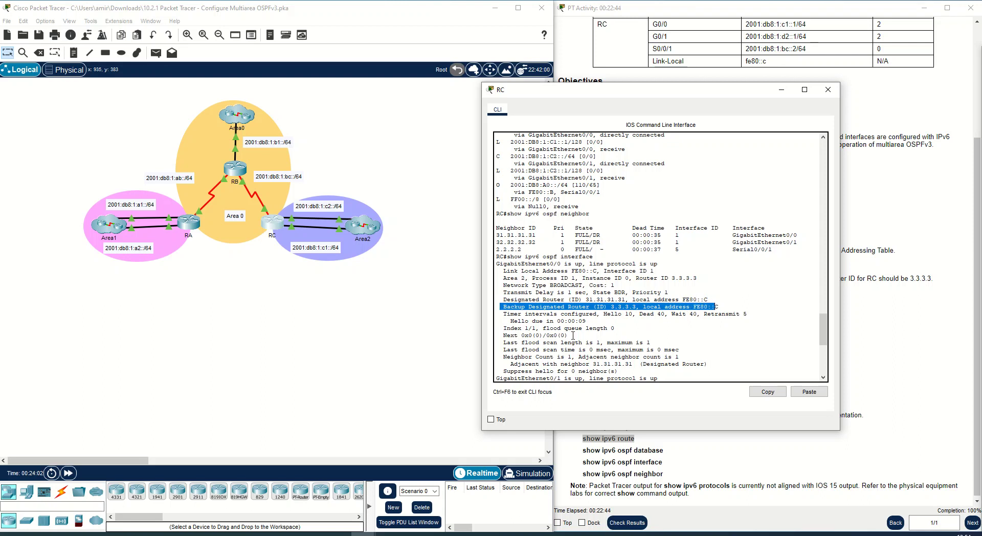
- Scroll through the GigabitEthernet0/1 and Serial0/0/1 sections of RC's interface output, then close RC's CLI
scroll(573, 335, "down", 2)
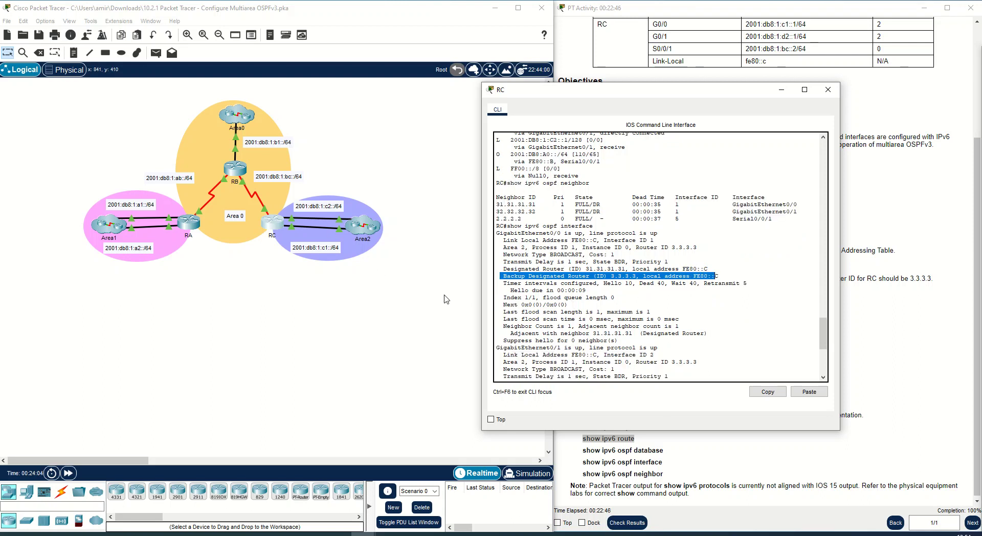
scroll(544, 309, "down", 6)
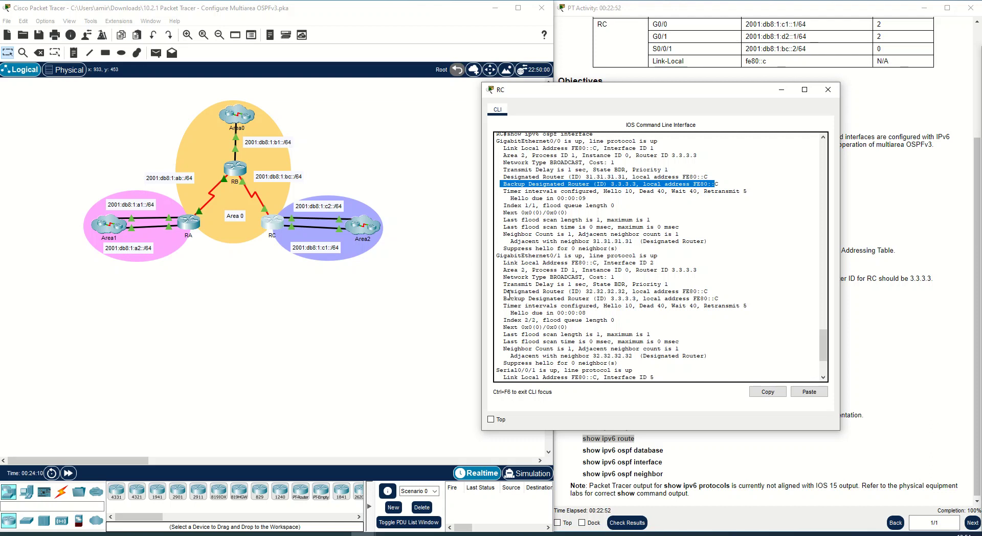
scroll(521, 327, "down", 2)
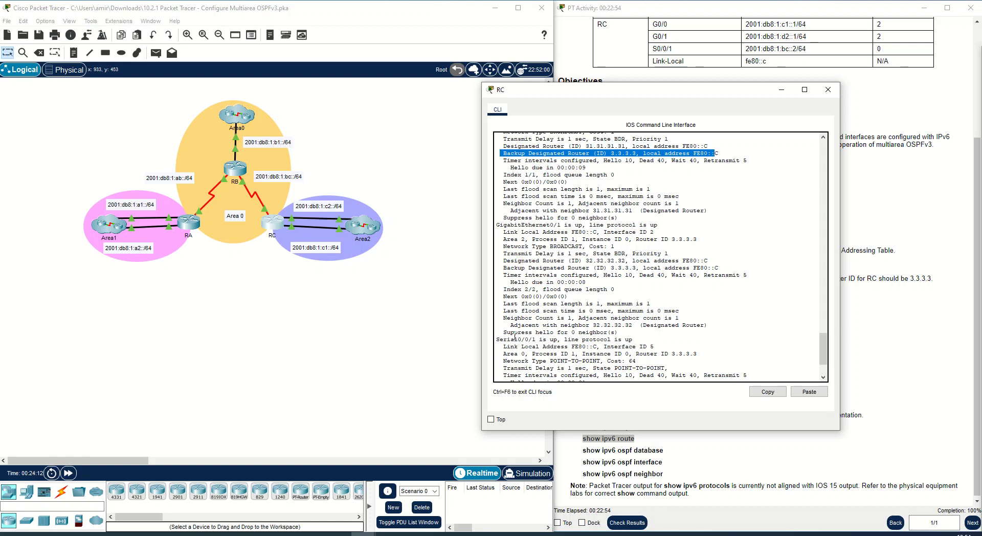
left_click_drag(620, 333, 587, 334)
triple_click(587, 338)
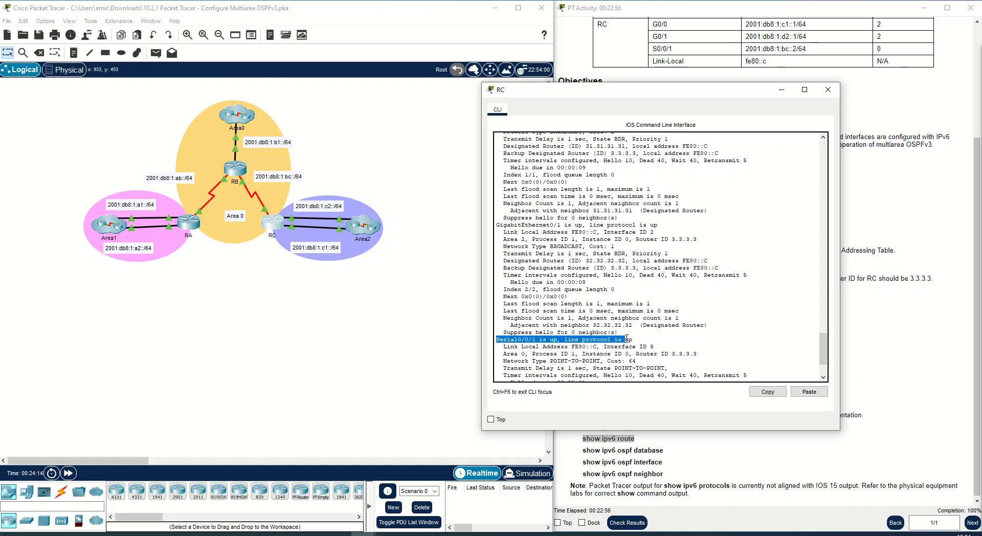
scroll(632, 337, "down", 2)
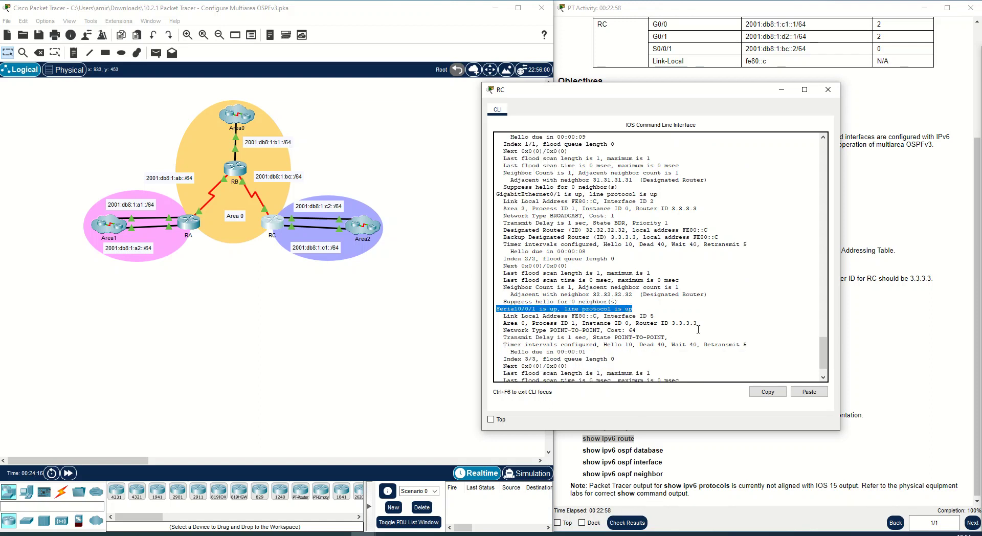
triple_click(632, 324)
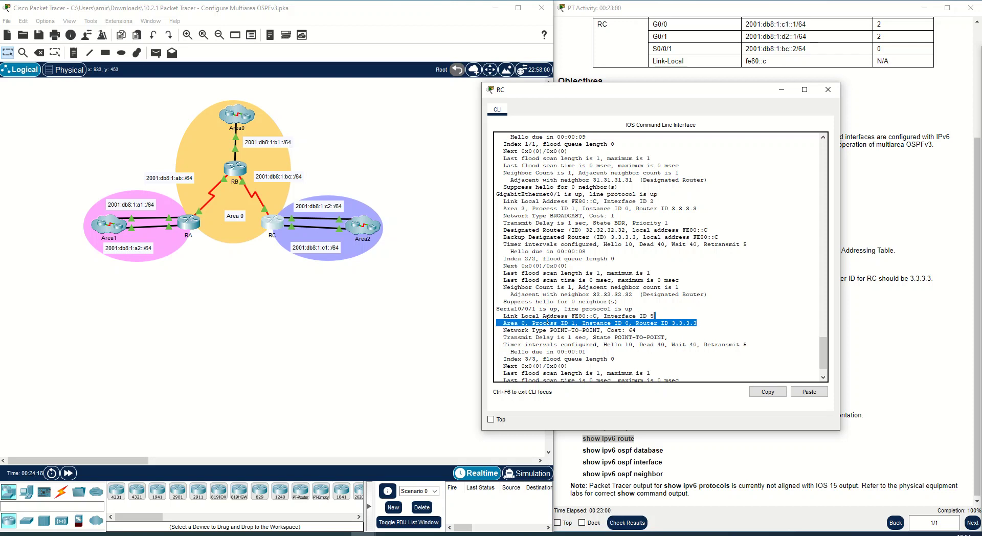
left_click(539, 331)
left_click_drag(501, 331, 638, 333)
left_click(632, 338)
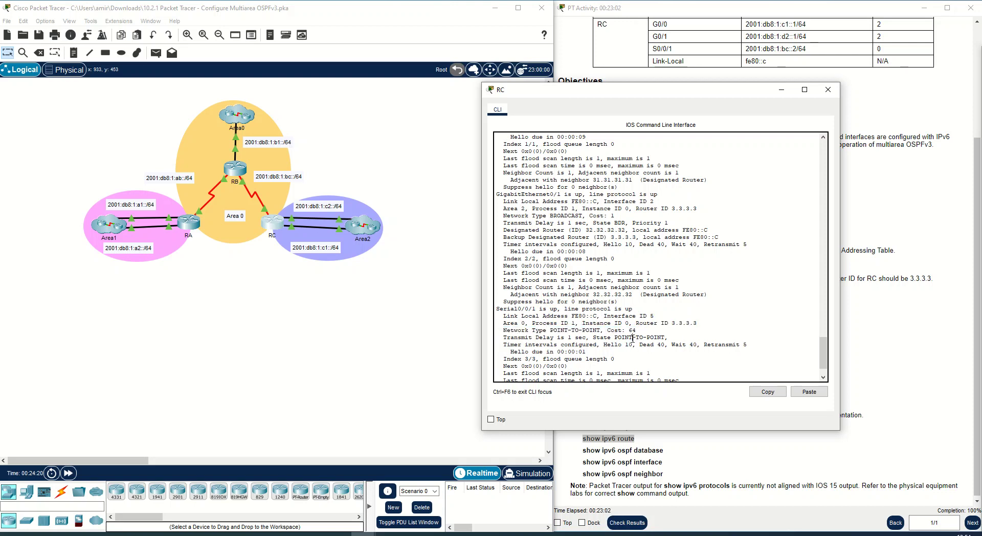
scroll(535, 361, "down", 2)
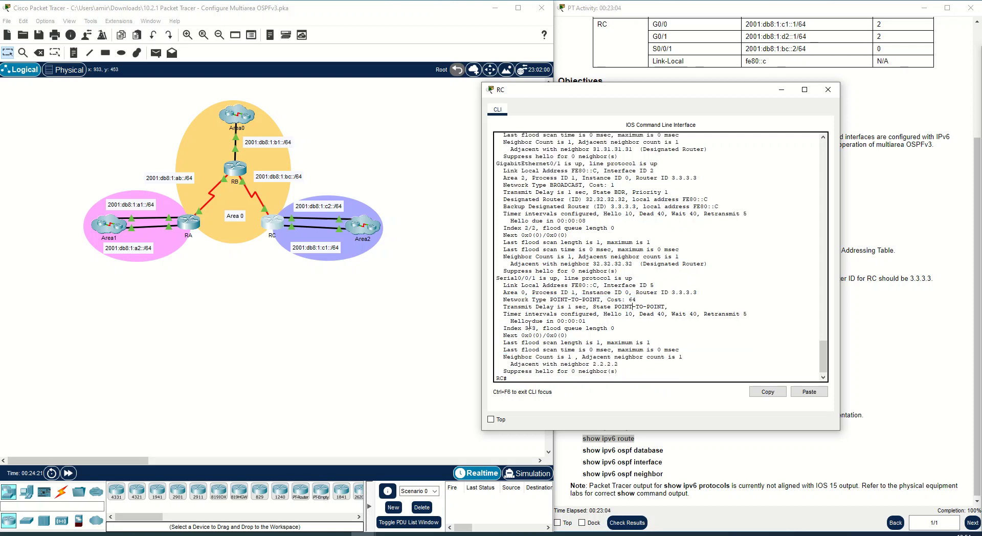
left_click_drag(512, 322, 590, 323)
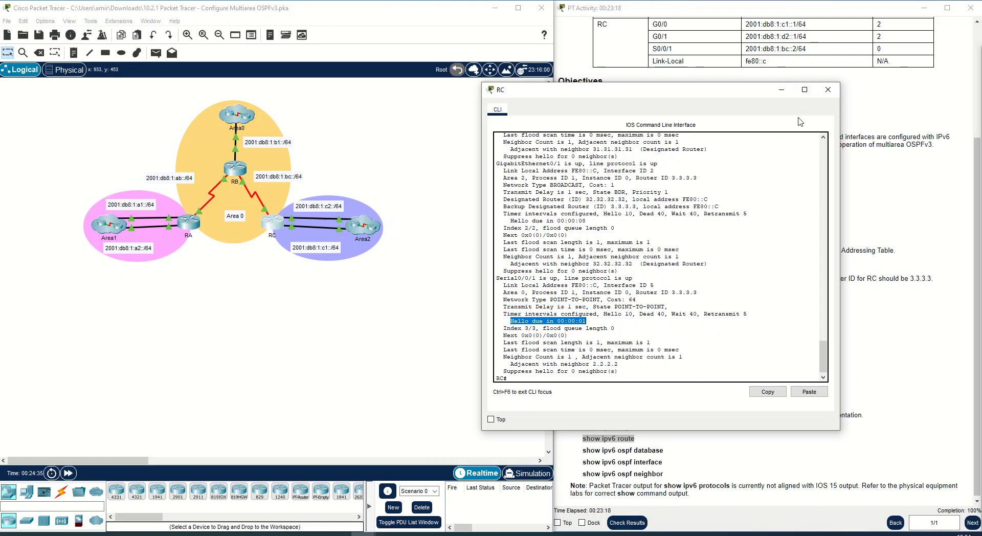
left_click(829, 90)
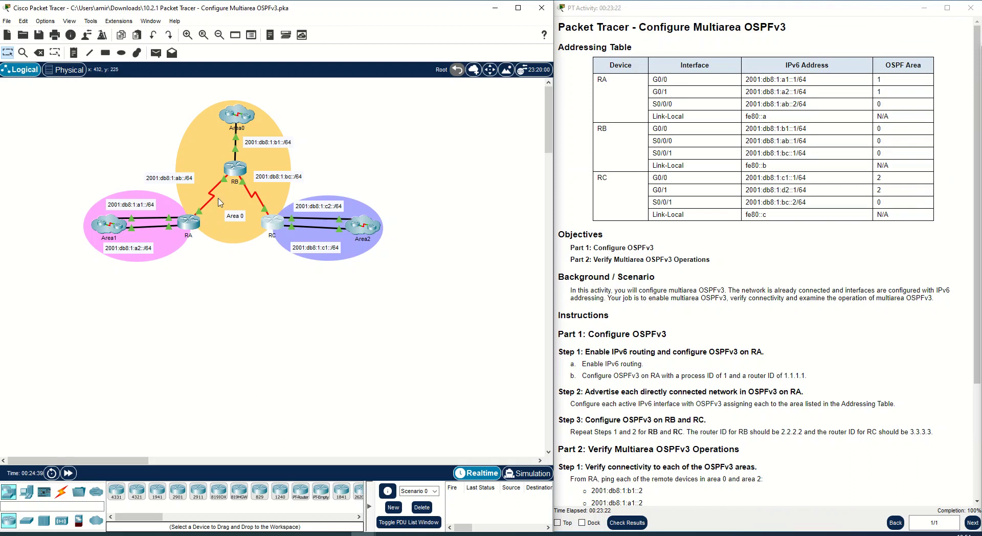
- Open RA's CLI and ping 2001:db8:1:c2::2
left_click(197, 225)
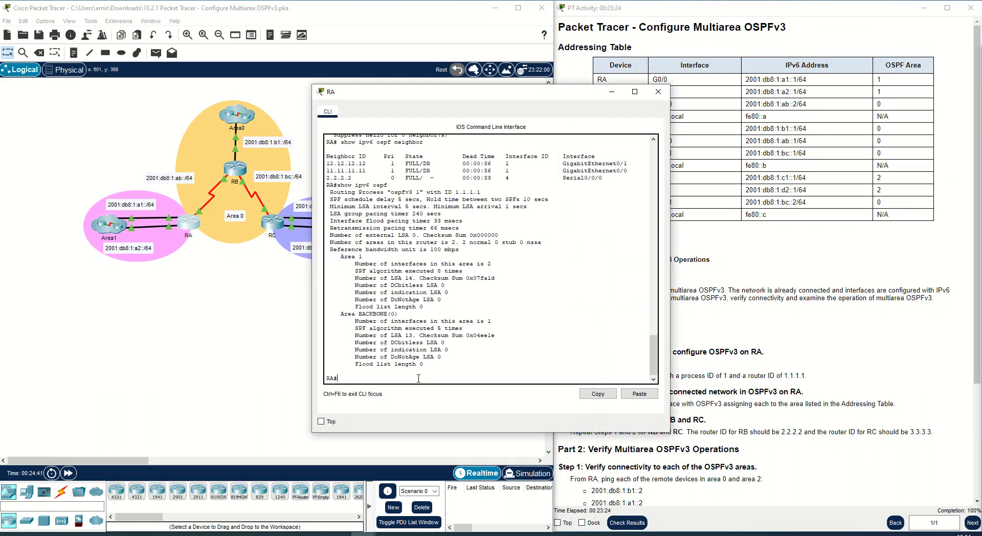
type("ping 2001:db8:1:c1::2")
key("Return")
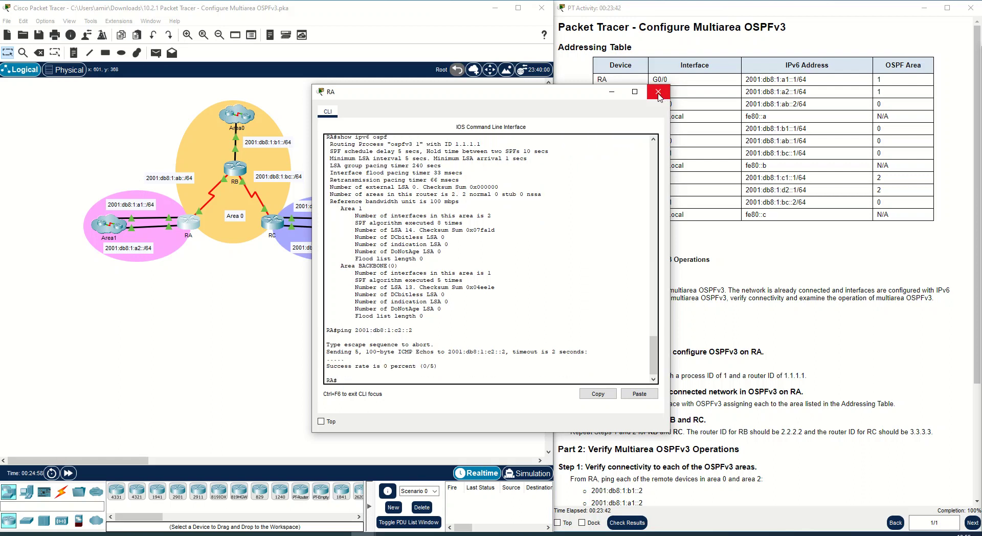
- Examine RA's ping result and the target address, recalling earlier commands in the CLI
left_click_drag(413, 331, 353, 332)
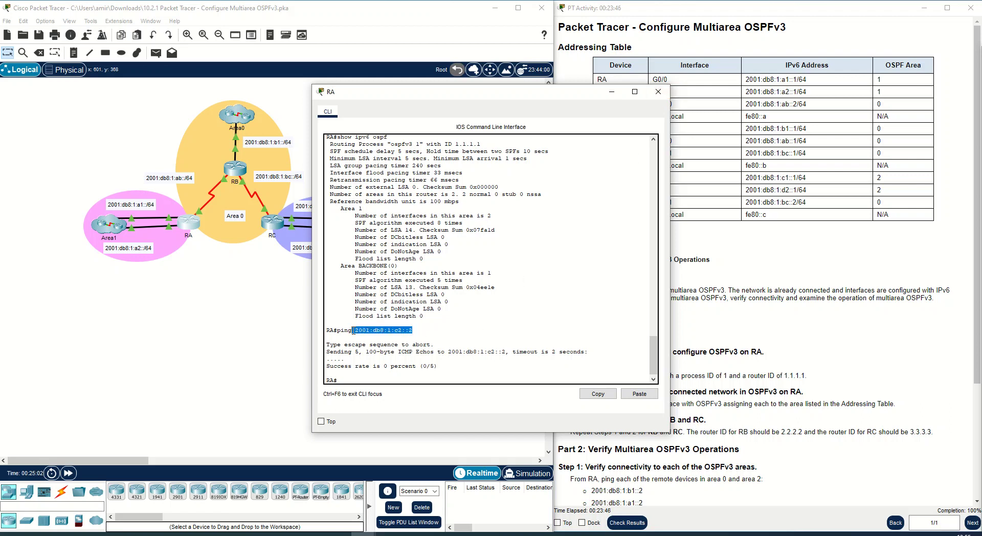
left_click_drag(434, 103, 557, 103)
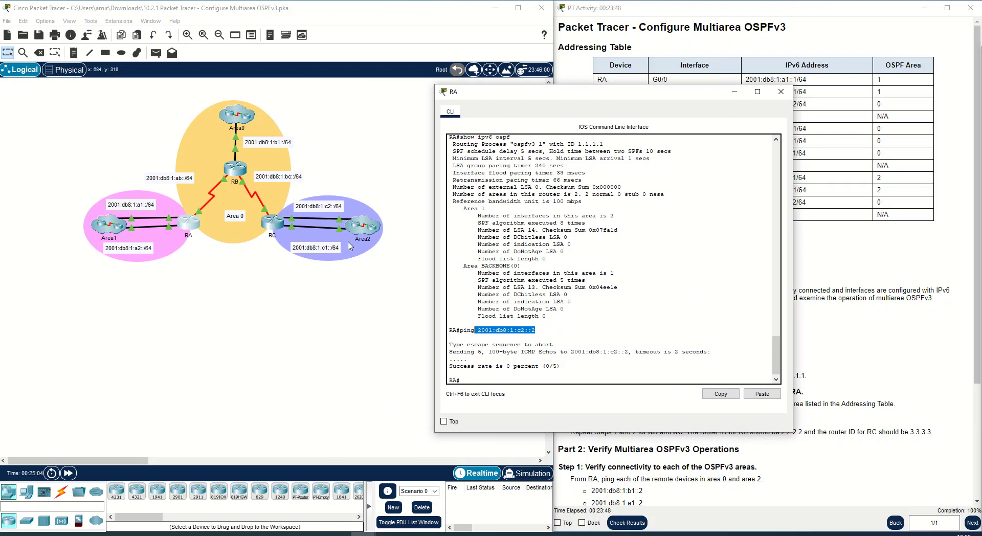
key("ctrl+c")
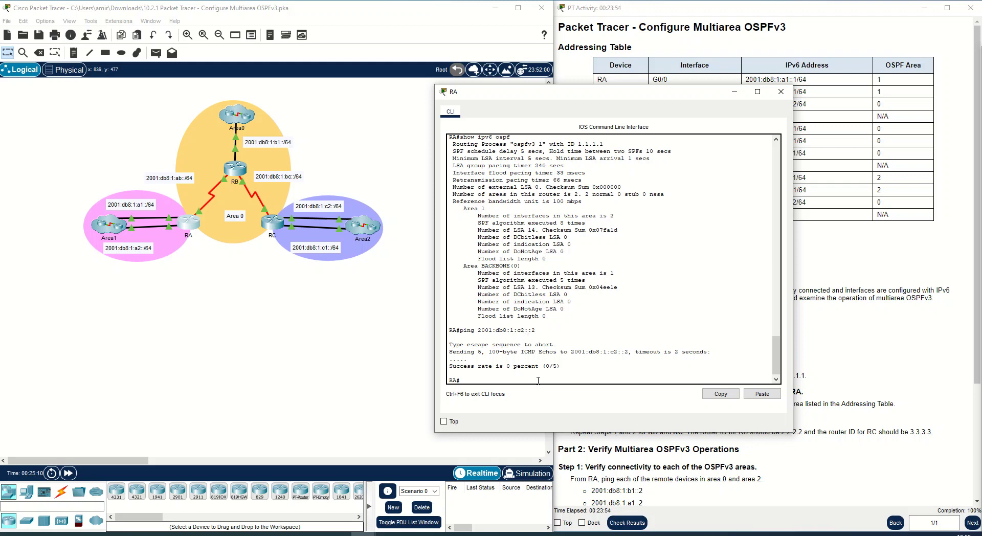
key("Up")
key("Up")
key("Down")
key("alt+Tab")
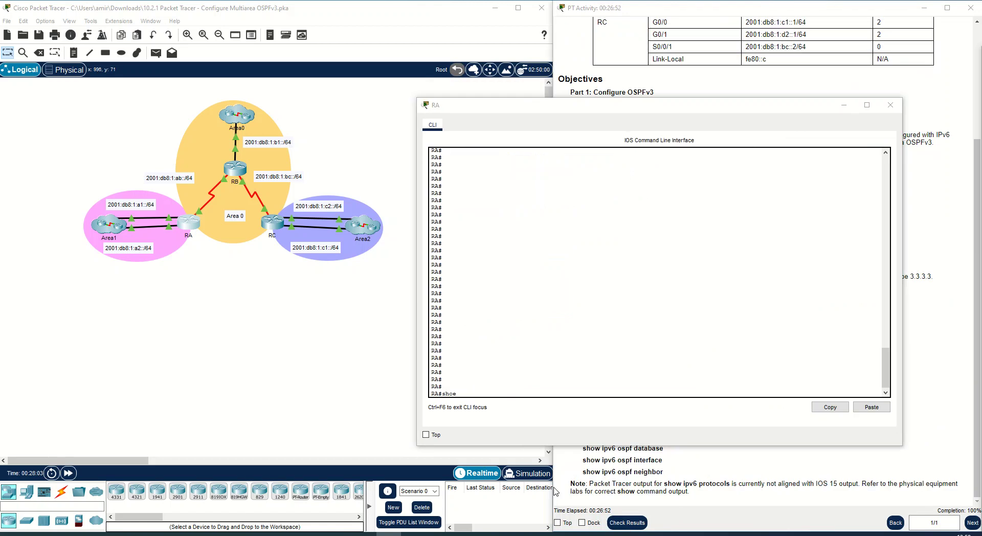
- Run show ipv6 route on RA and page through the table, examining its inter-area routes
left_click(516, 393)
type("ip route")
key("Return")
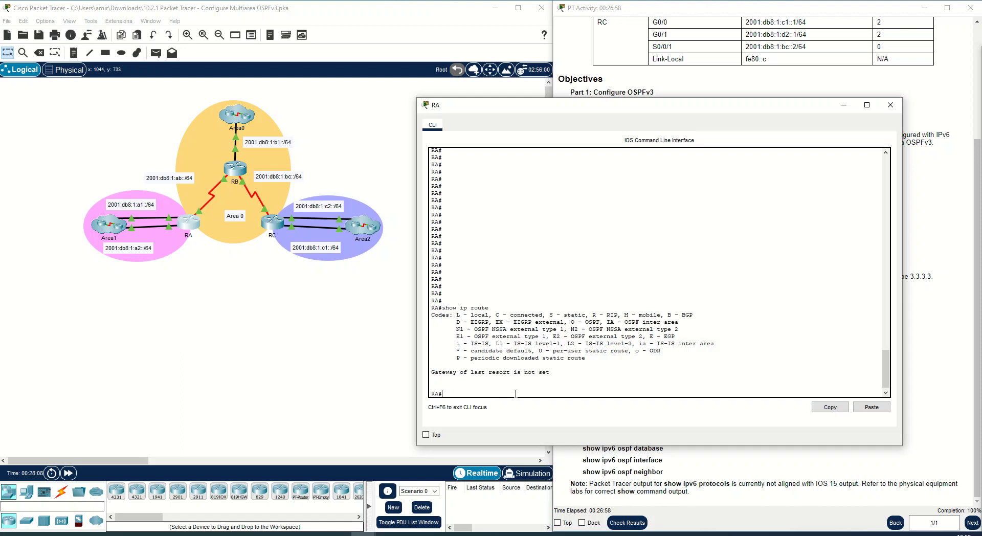
key("Left")
key("Left")
key("Left")
key("Left")
type("v6")
key("Return")
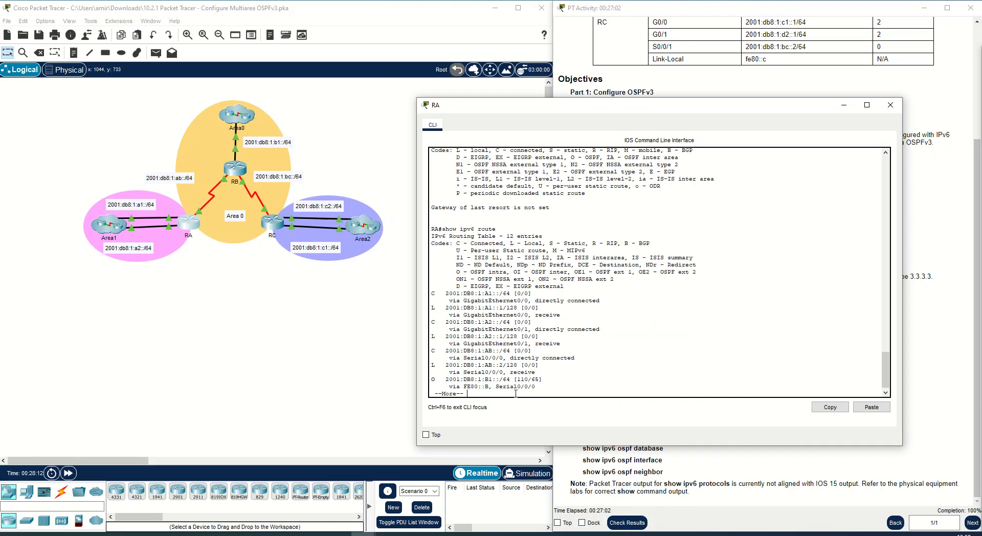
key("space")
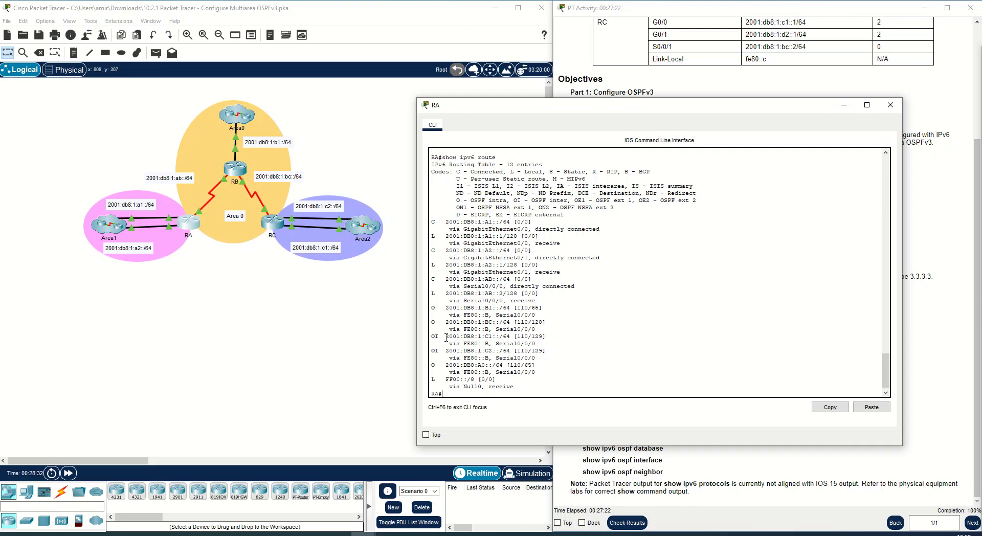
mouse_move(446, 338)
left_mouse_down()
mouse_move(514, 338)
mouse_move(431, 336)
left_mouse_up()
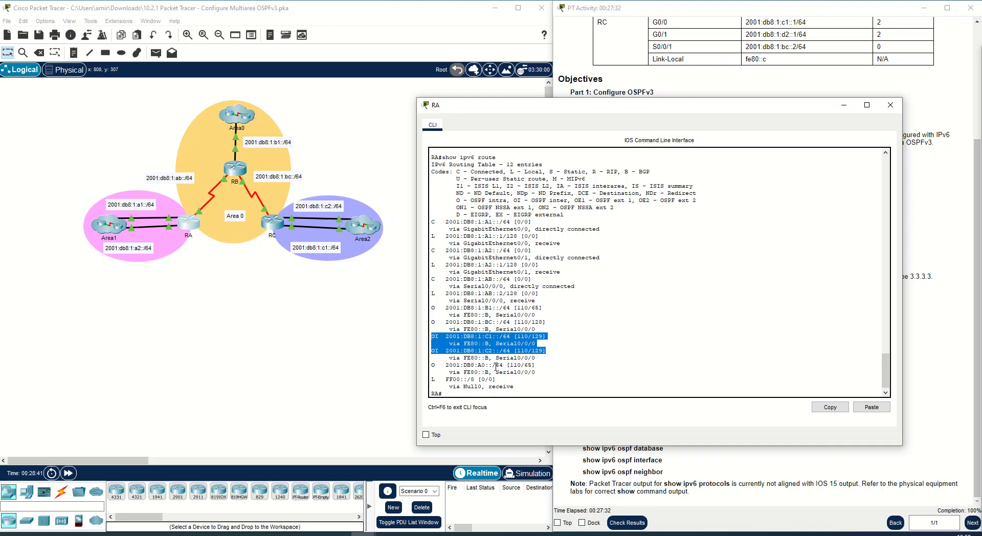
left_click(528, 337)
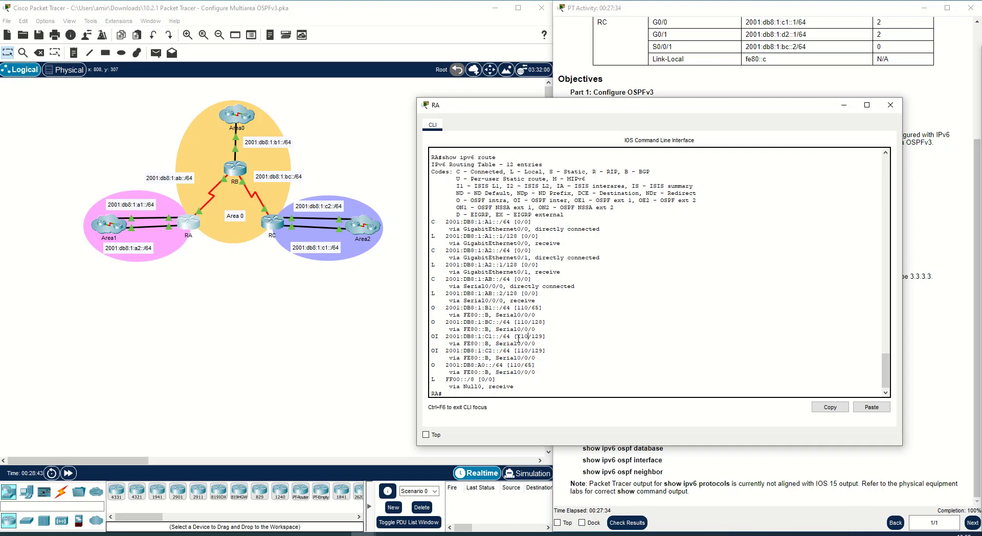
- Highlight the inter-area OI routes for the C1 and C2 networks in RA's routing table
left_click_drag(447, 337, 492, 339)
left_click_drag(449, 352, 493, 352)
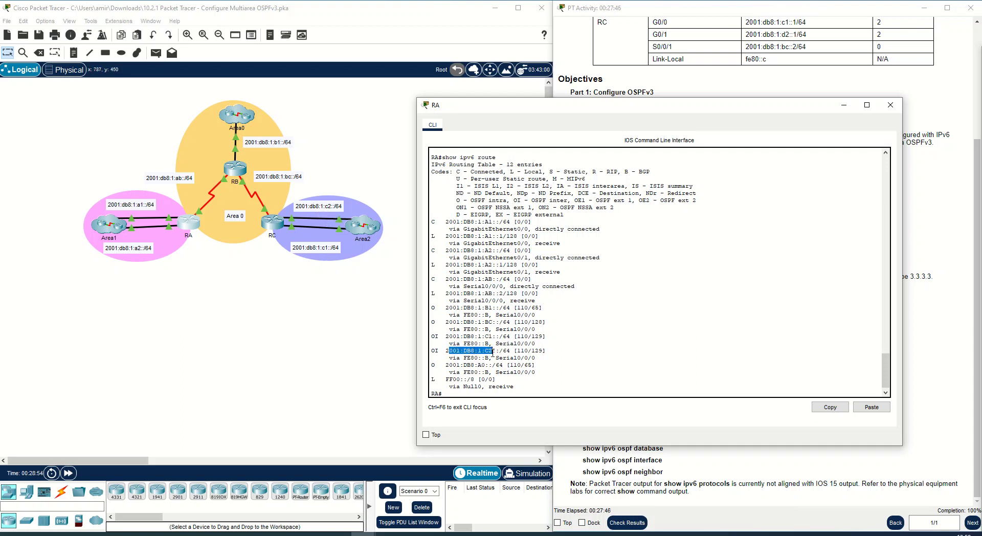
left_click(538, 357)
left_click_drag(537, 358, 440, 335)
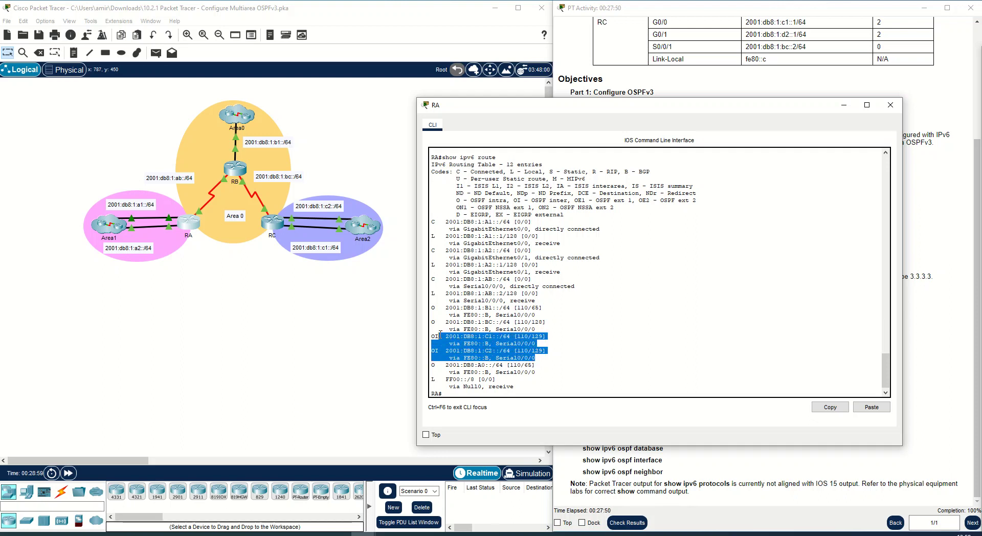
left_click(517, 393)
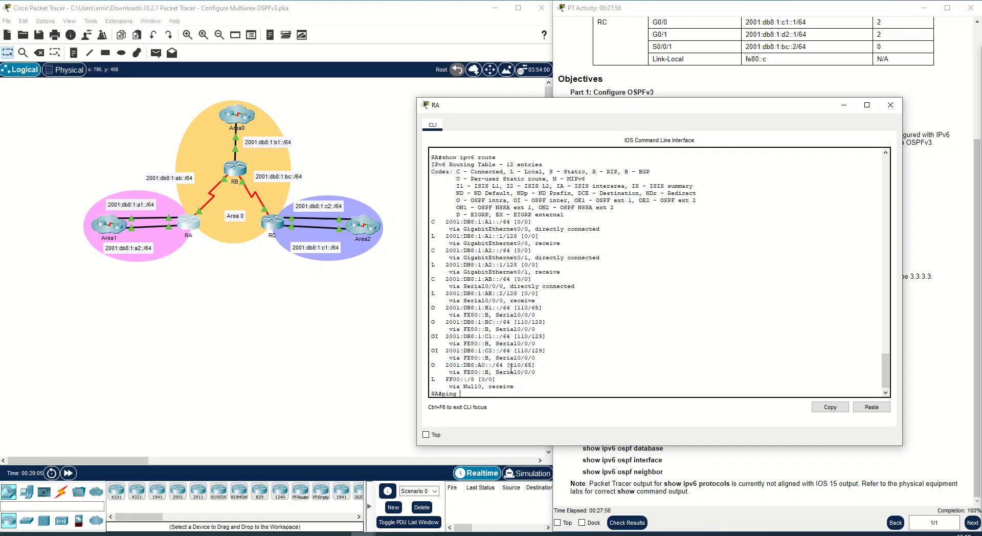
- Copy the C1 prefix from the routing table and ping 2001:DB8:1:C1::1 from RA
left_click_drag(446, 351, 494, 337)
right_click(491, 340)
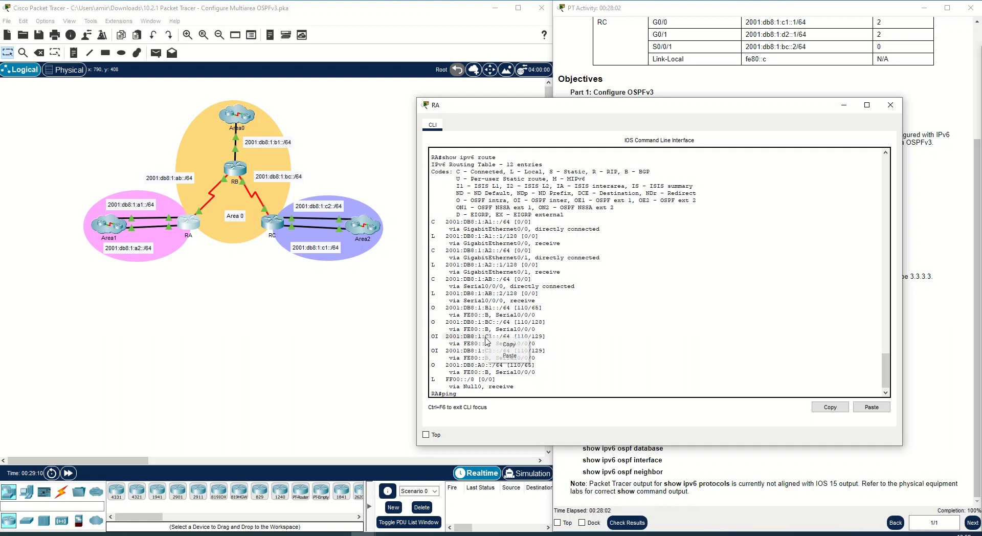
left_click(501, 348)
left_click(478, 394)
right_click(479, 390)
left_click(499, 409)
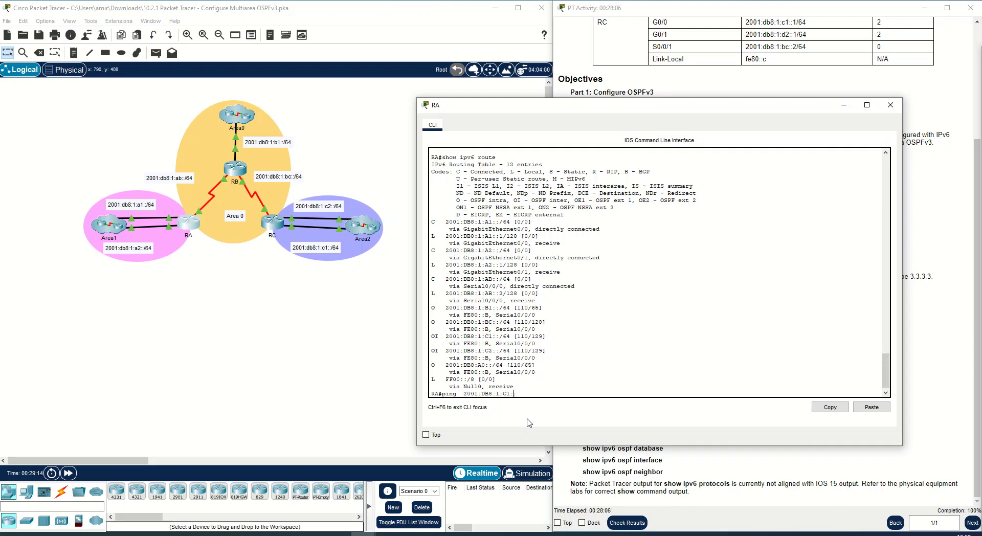
type(":1")
key("Return")
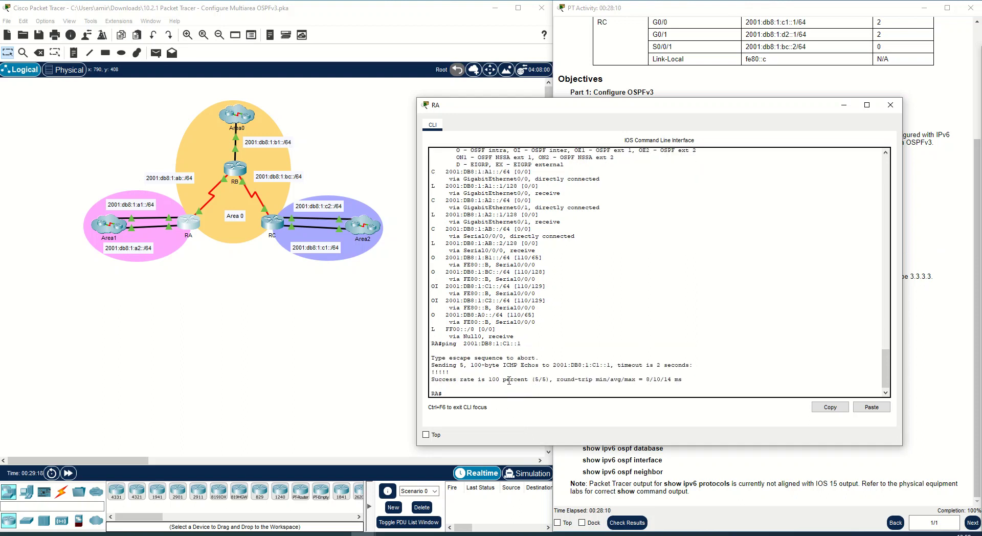
- Recall the last ping, change the target to 2001:DB8:1:C2::2, run it, and abort it
key("Up")
key("Left")
key("Left")
key("Left")
type("2")
key("Return")
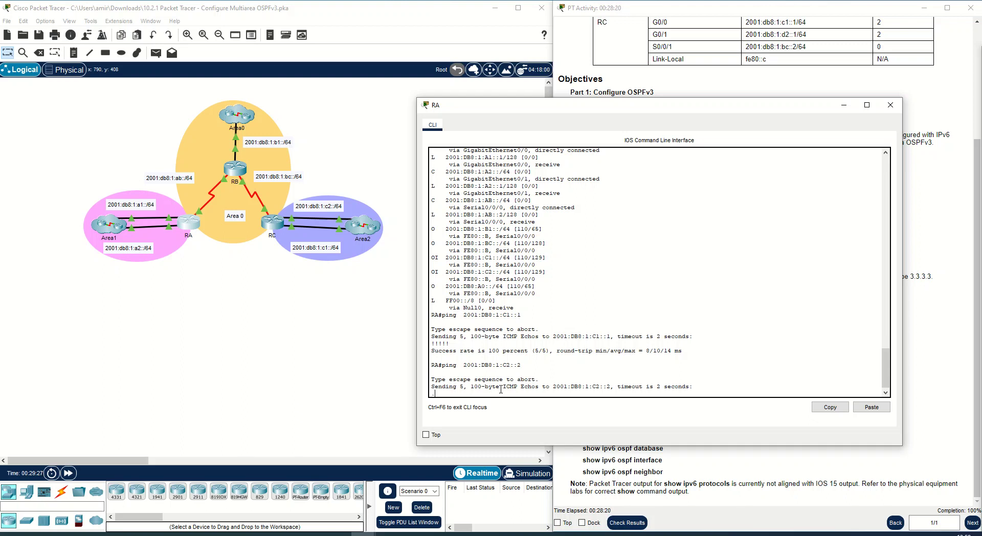
key("ctrl+shift+6")
- Recall the ping and run it against 2001:DB8:1:C2::1
key("Up")
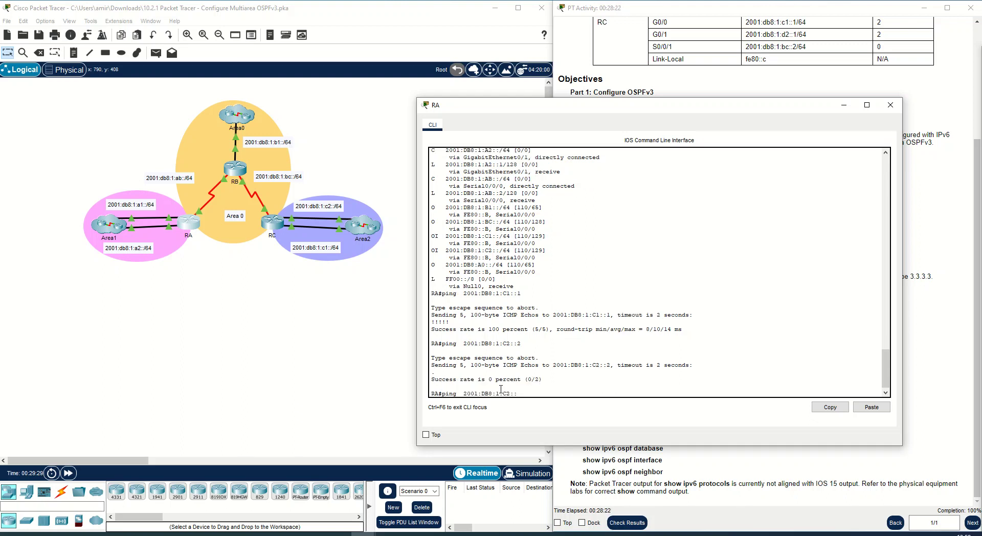
type("1")
key("Return")
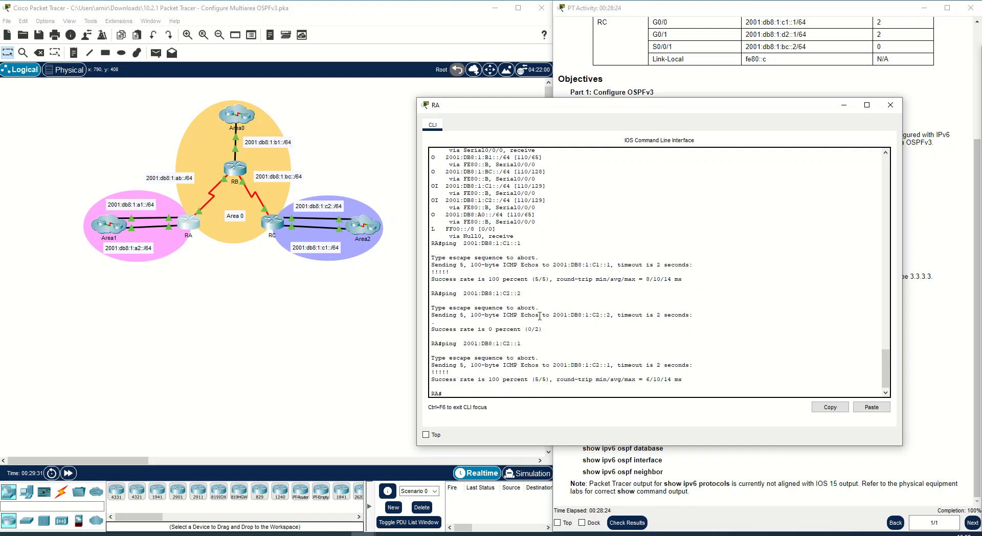
- Compare the pinged address with the target addresses listed in the activity instructions
left_click_drag(521, 343, 445, 345)
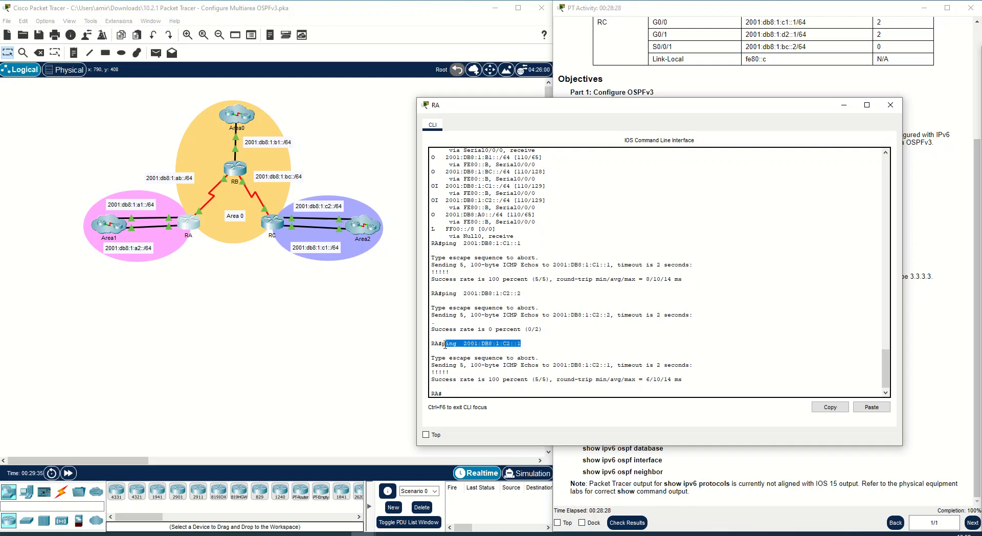
left_click_drag(849, 105, 492, 103)
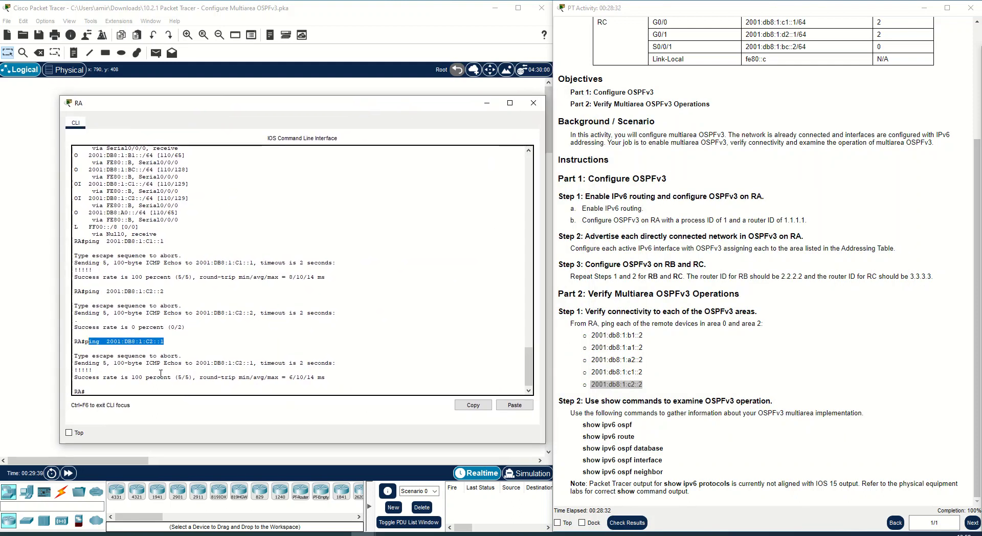
left_click(165, 345)
left_click_drag(315, 108, 530, 104)
left_click_drag(324, 338, 384, 339)
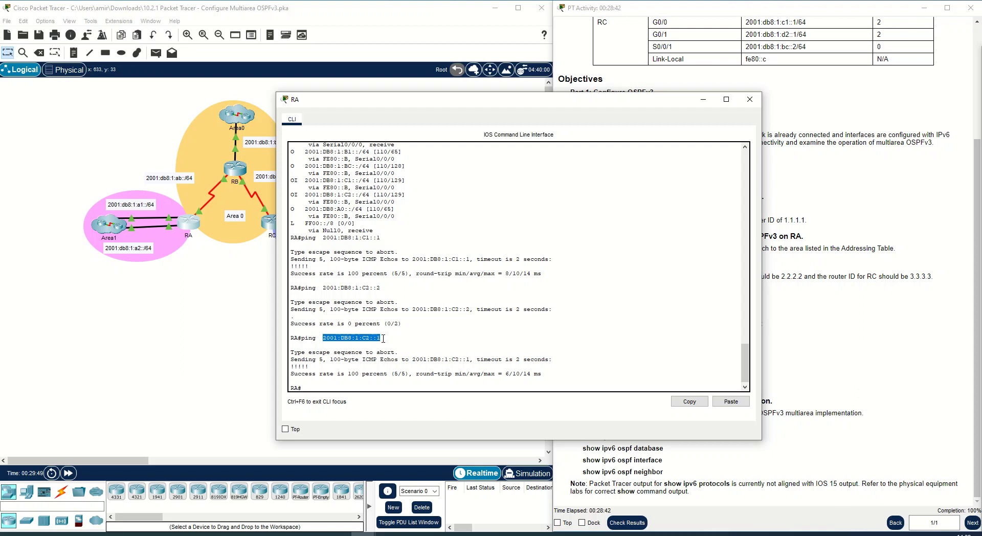
- Recall the ping and run it again against 2001:DB8:1:C2::2
left_click(366, 385)
key("Up")
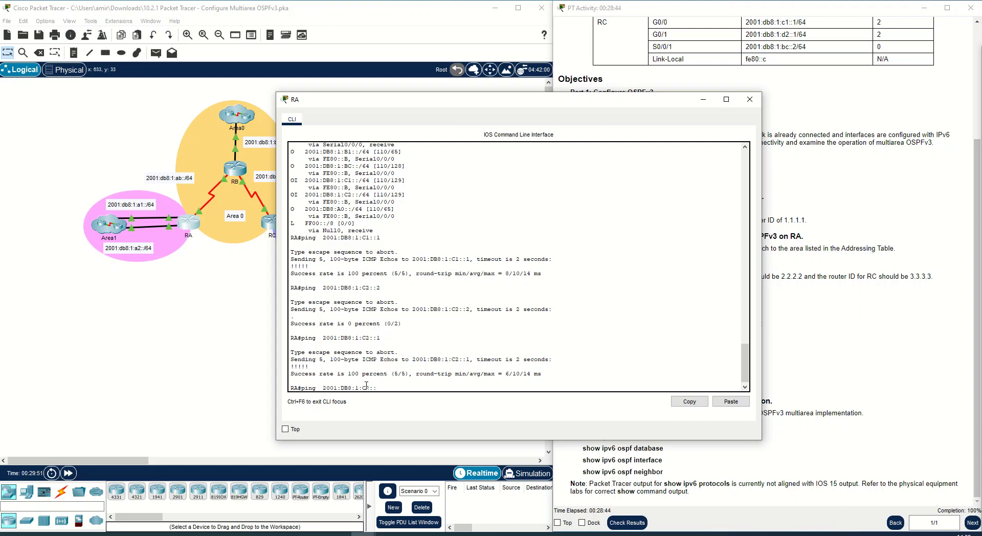
type("2")
key("Return")
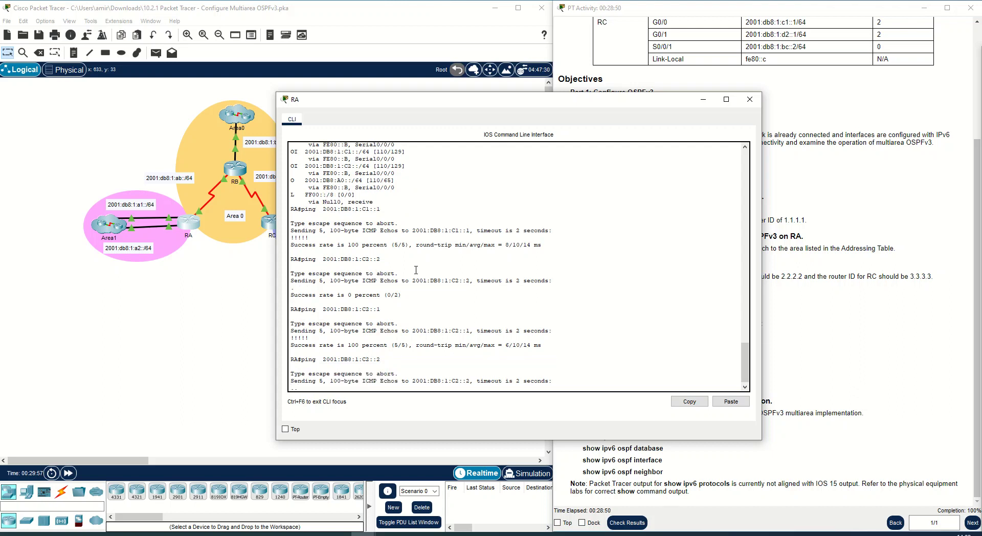
left_click_drag(484, 100, 597, 99)
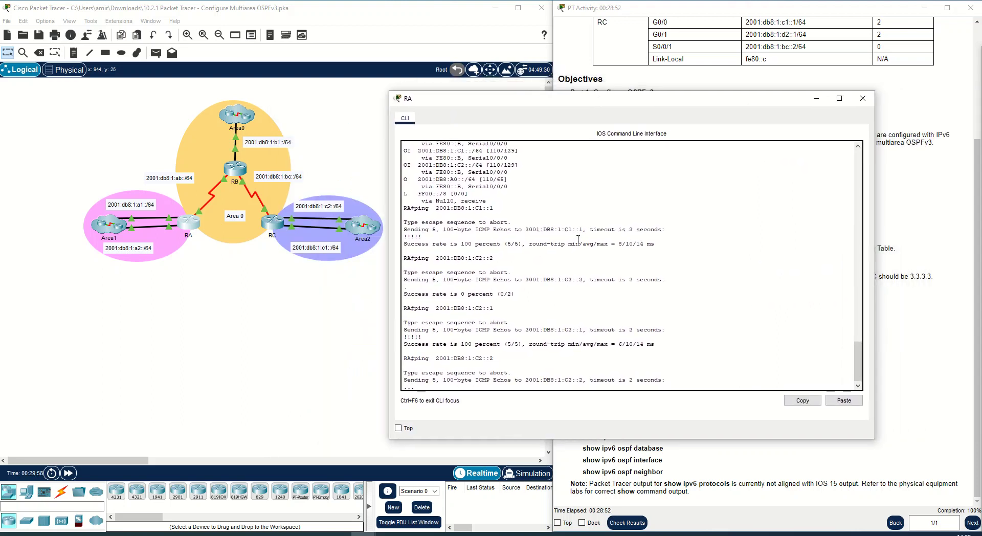